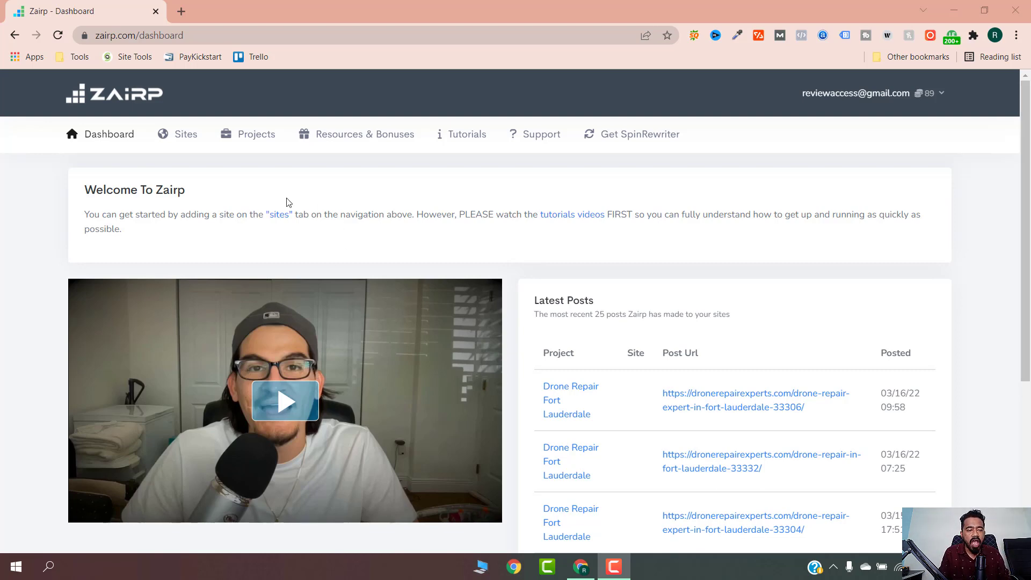
Step: Open a blank new browser tab, then return to the Zairp dashboard and its Latest Posts list
left_click(181, 11)
left_click(81, 5)
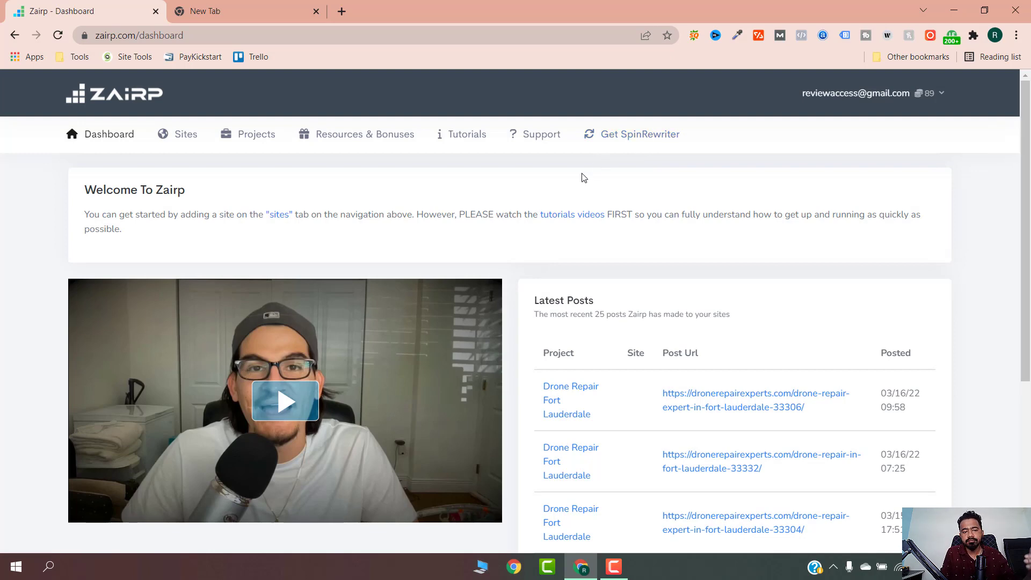
scroll(419, 259, "down", 2)
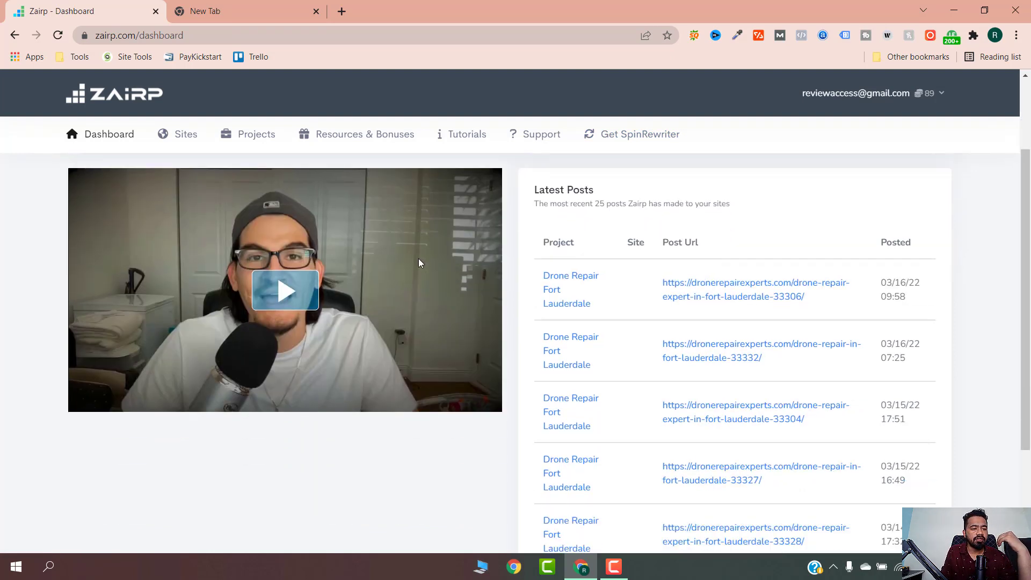
scroll(419, 262, "up", 2)
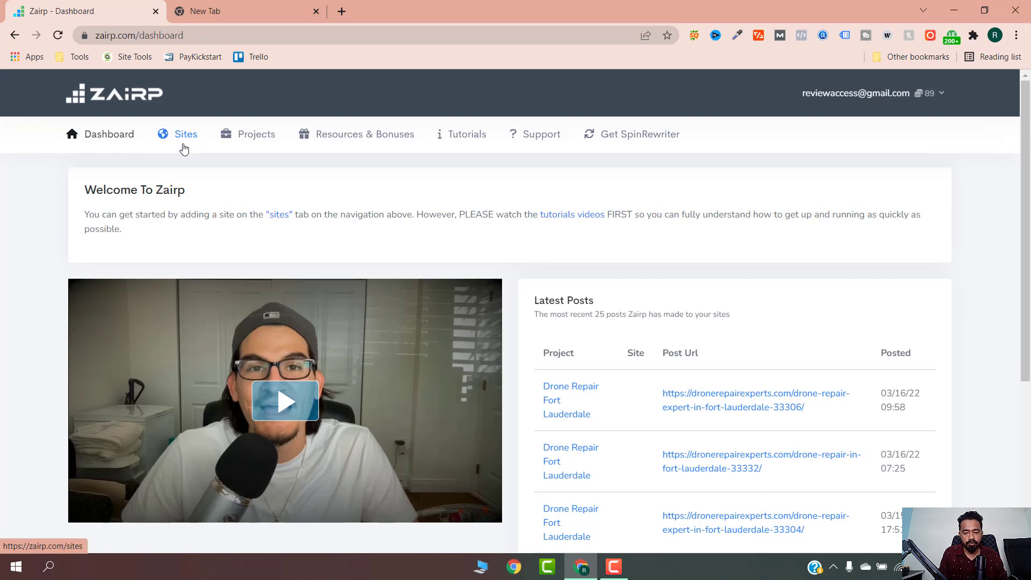
Step: Go to the Sites list of 4 connected sites and open the Add Site form
left_click(184, 149)
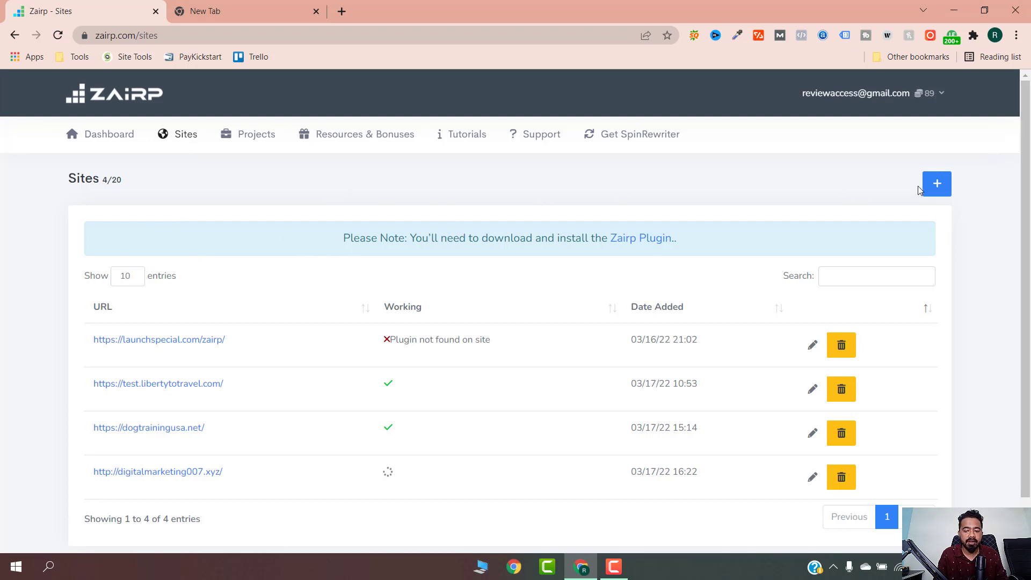
left_click(942, 186)
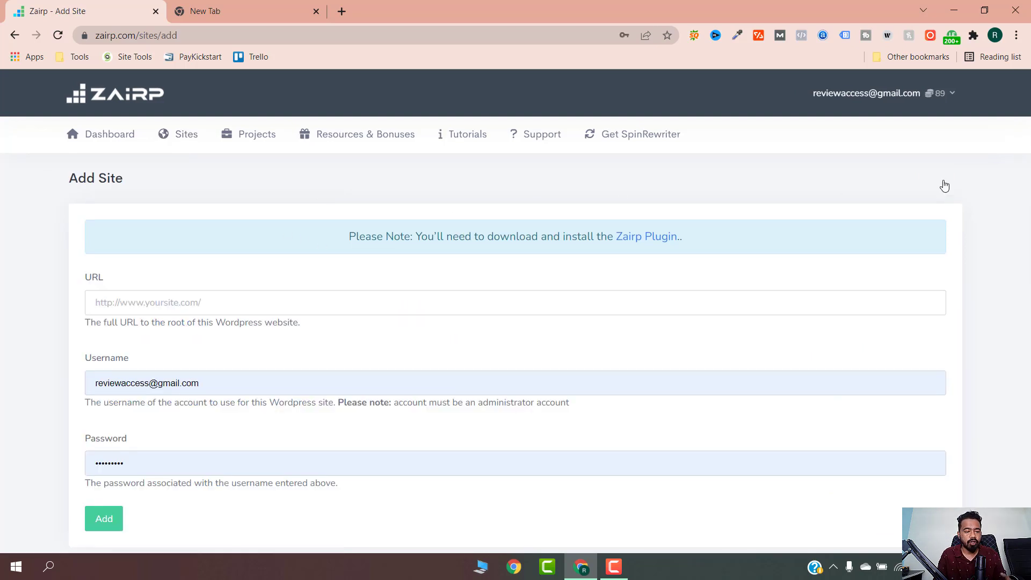
Step: Clear the autofilled username from the Add Site form
left_click(300, 398)
key("ctrl+a")
left_click(297, 392)
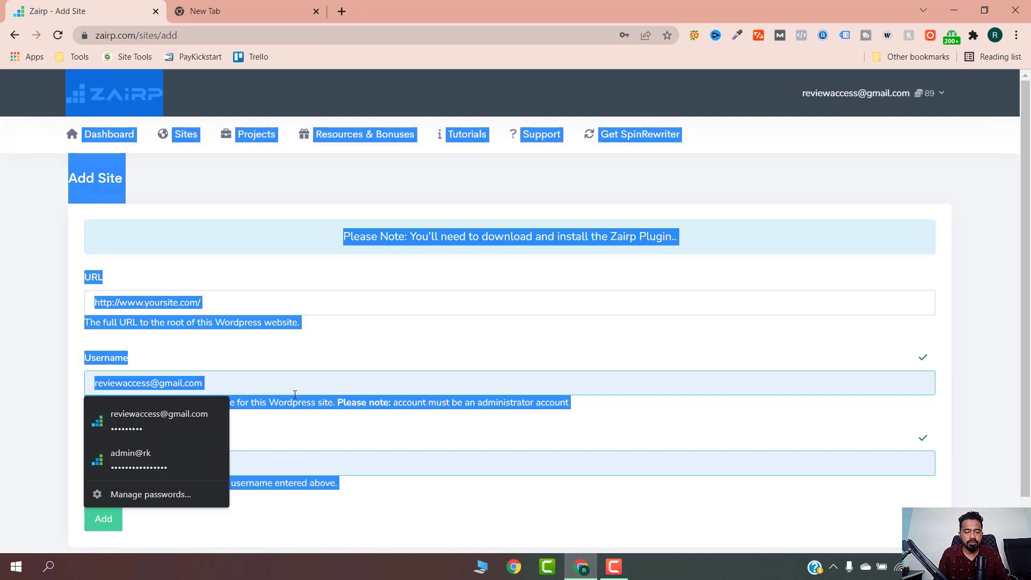
key("ctrl+a")
key("BackSpace")
Step: Enter digitalmarketing007.com as the site URL and open the Zairp Plugin download page
left_click(213, 312)
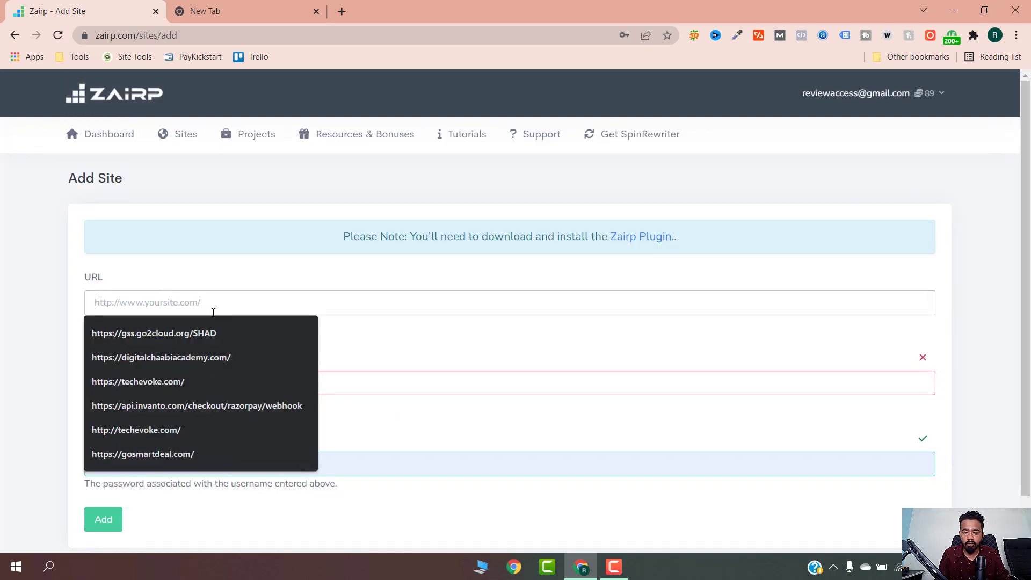
type("d")
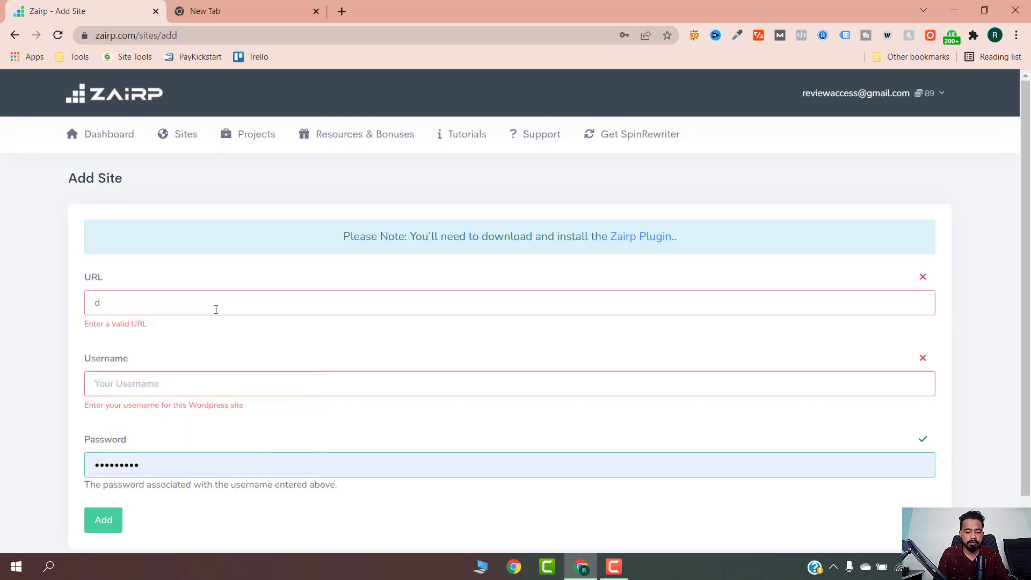
type("igitalma")
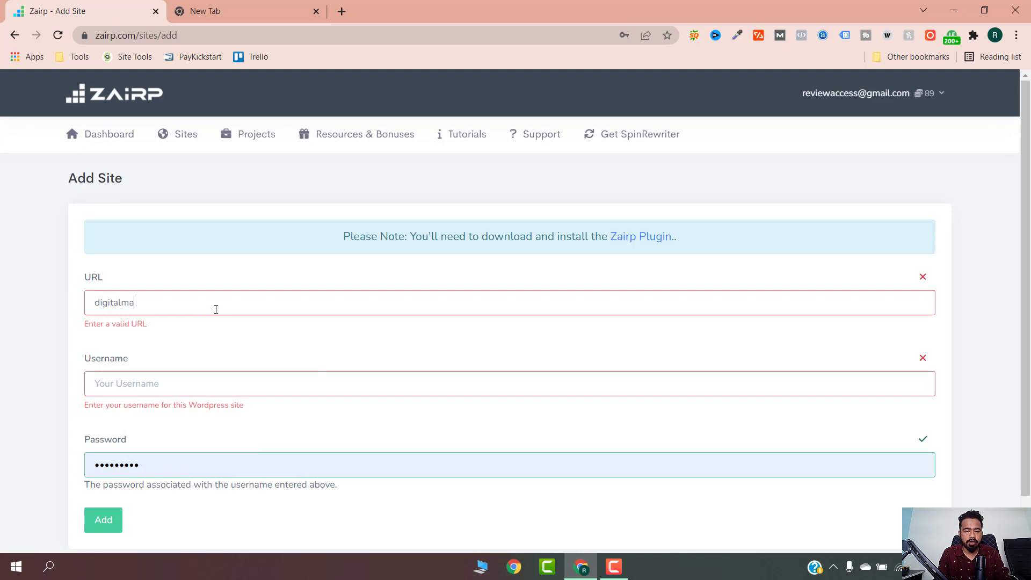
type("rketing007")
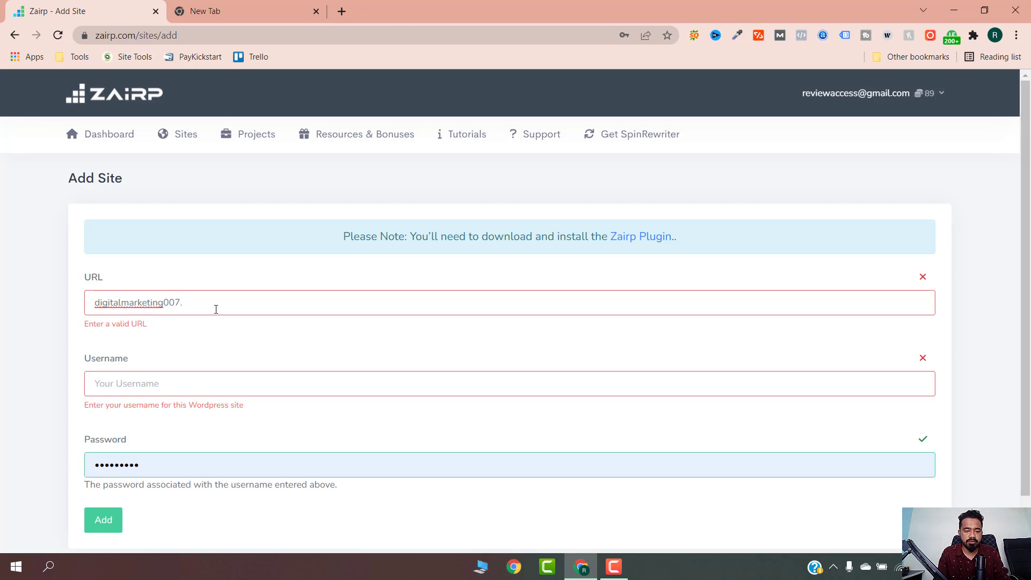
type(".com")
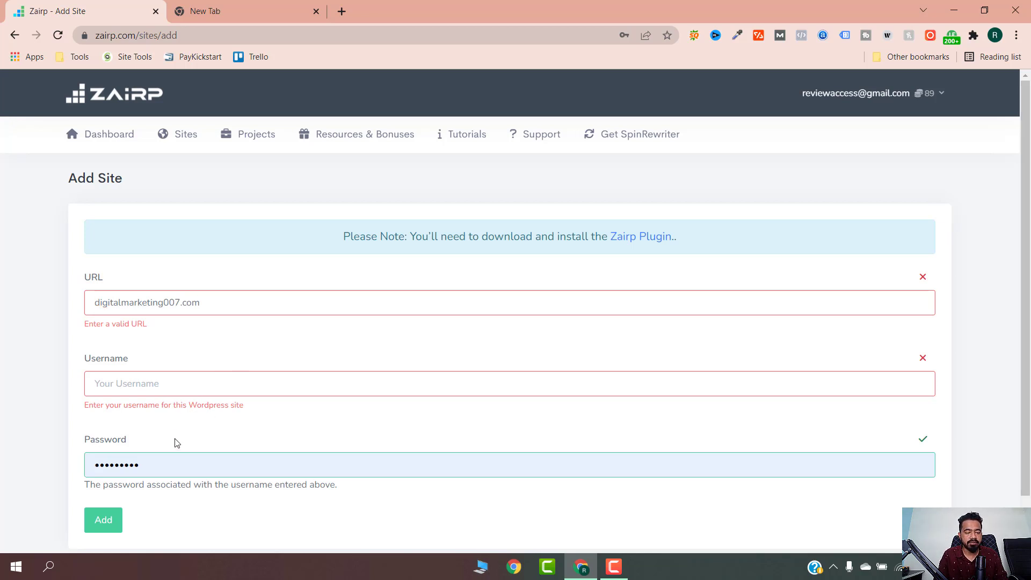
left_click(174, 465)
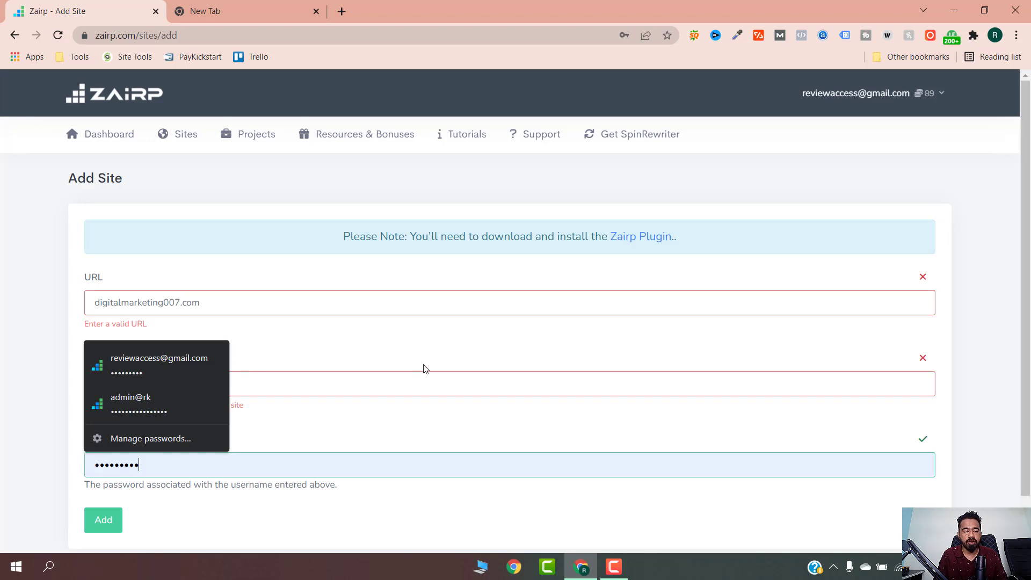
left_click(641, 245)
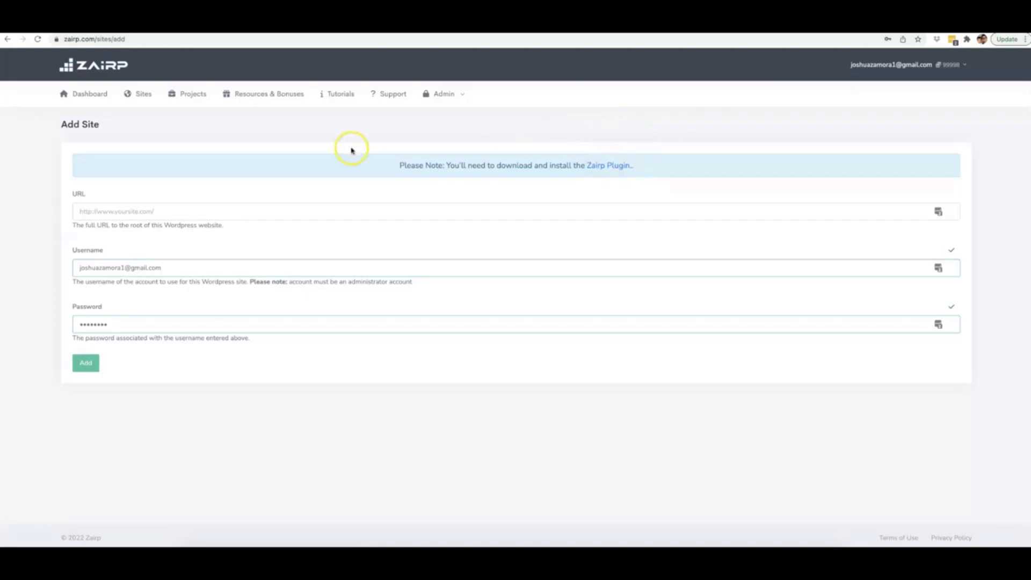
Step: Create a new project from the Projects list and name it 'Drone Repair Naples'
left_click(197, 96)
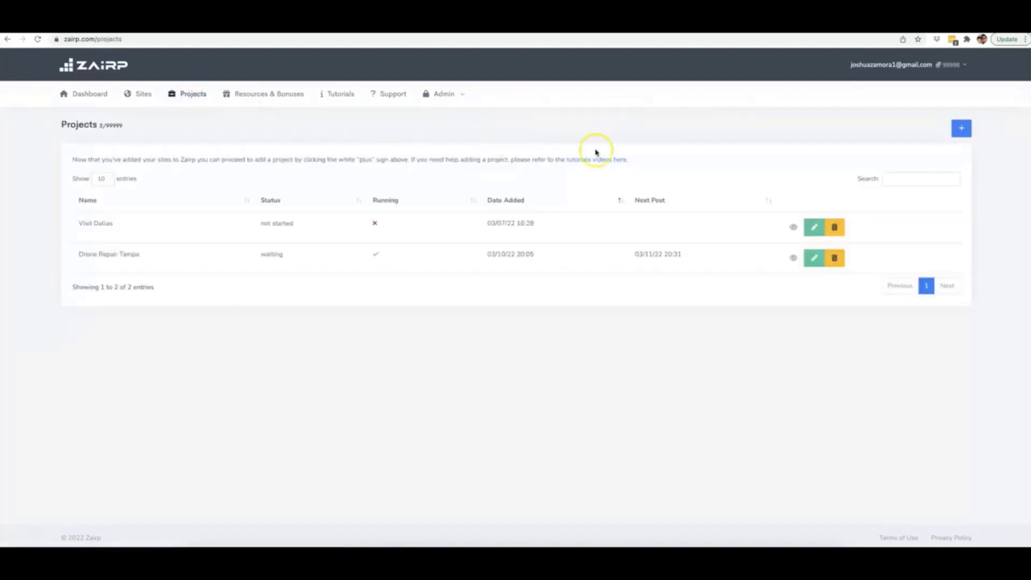
left_click(962, 129)
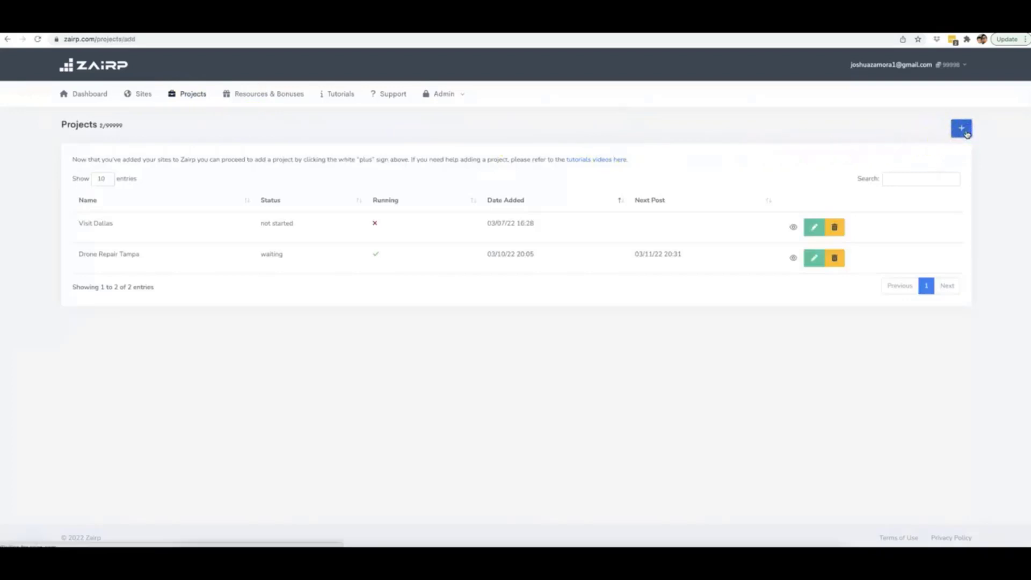
left_click(143, 213)
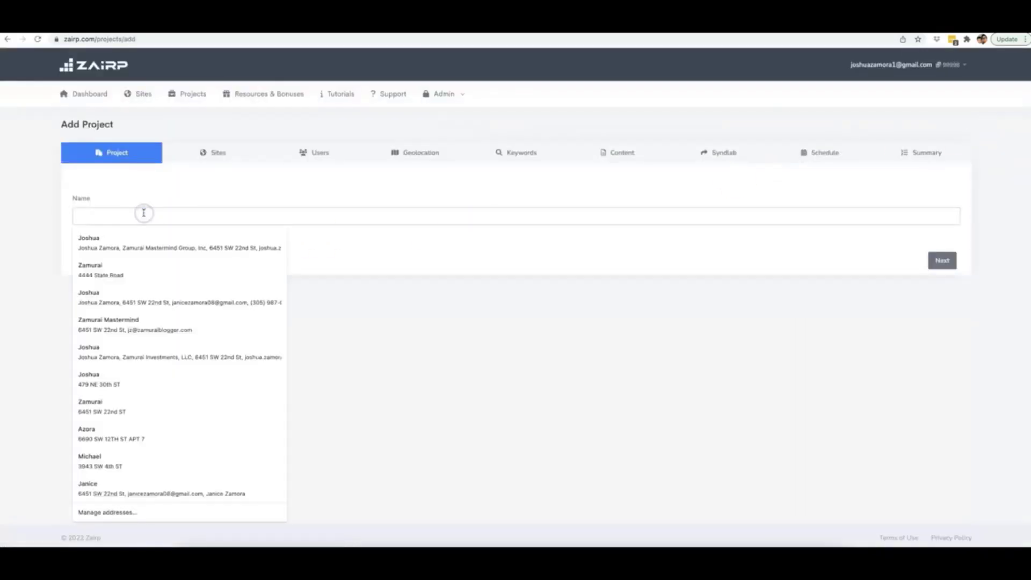
type("Drone Rep")
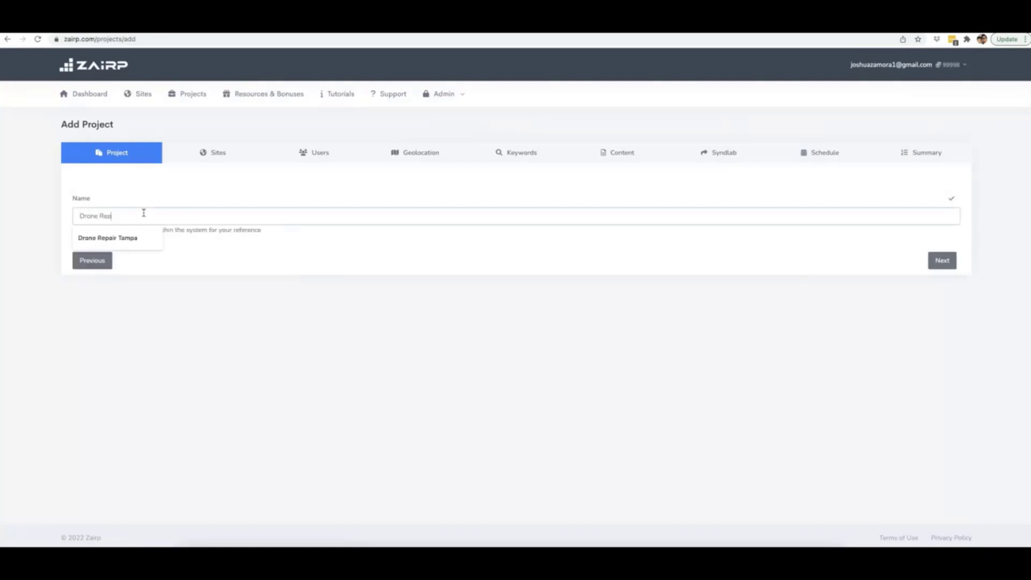
type("air Naples")
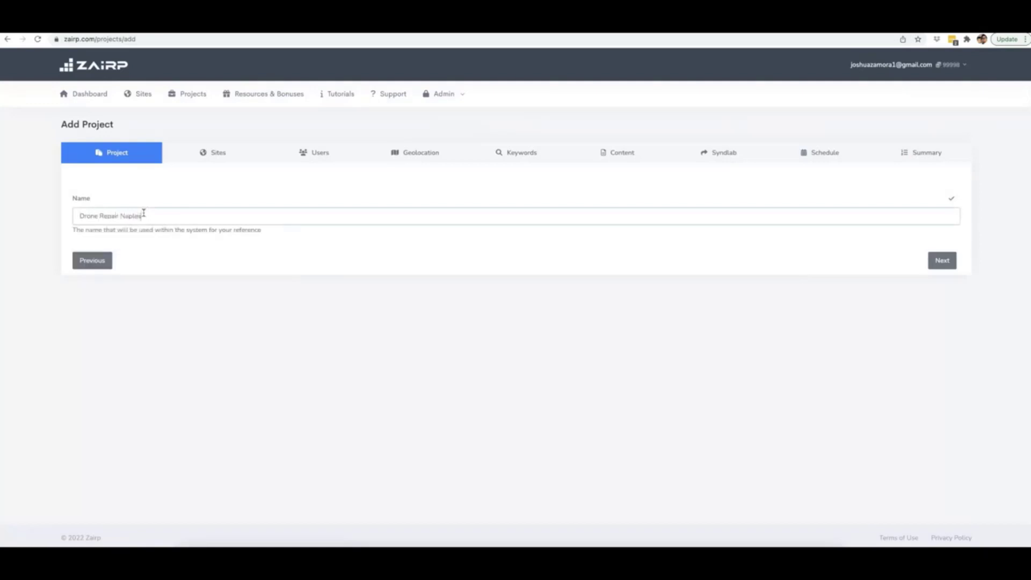
left_click(138, 210)
left_click(170, 272)
left_click(127, 213)
Step: Advance past Sites and Users, leaving Customise Site Settings and Create Users at No
left_click(941, 262)
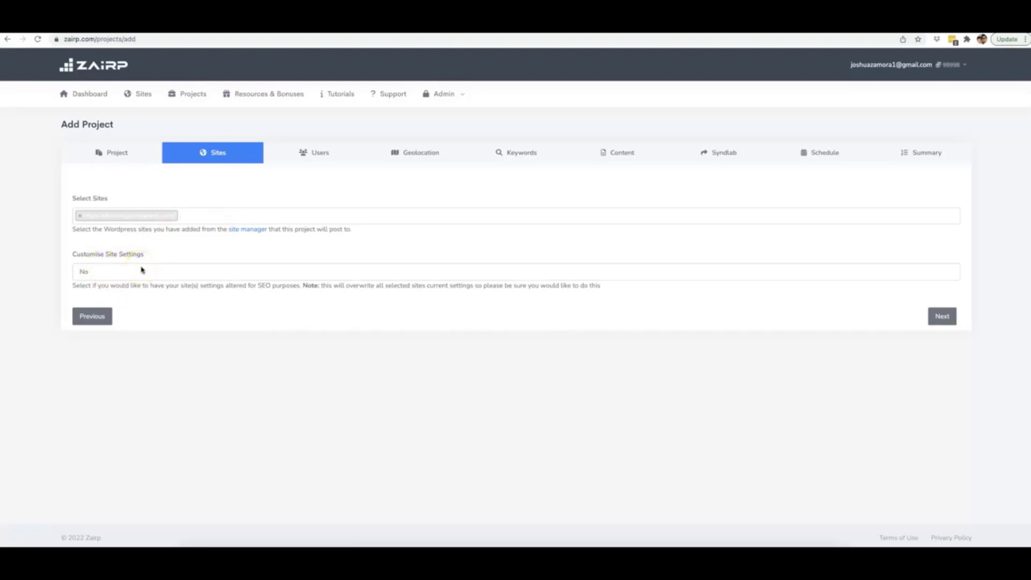
left_click(142, 270)
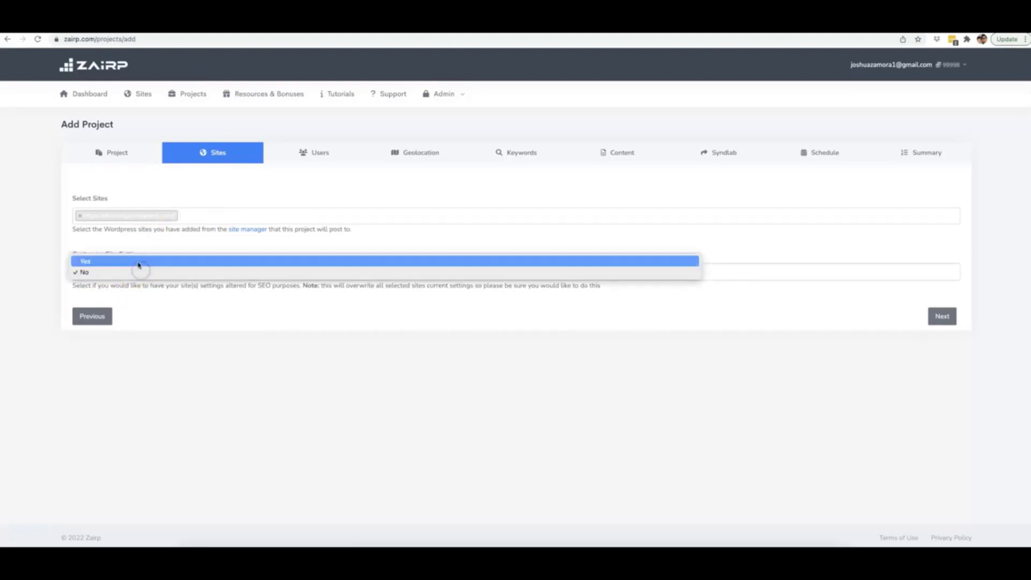
left_click(178, 322)
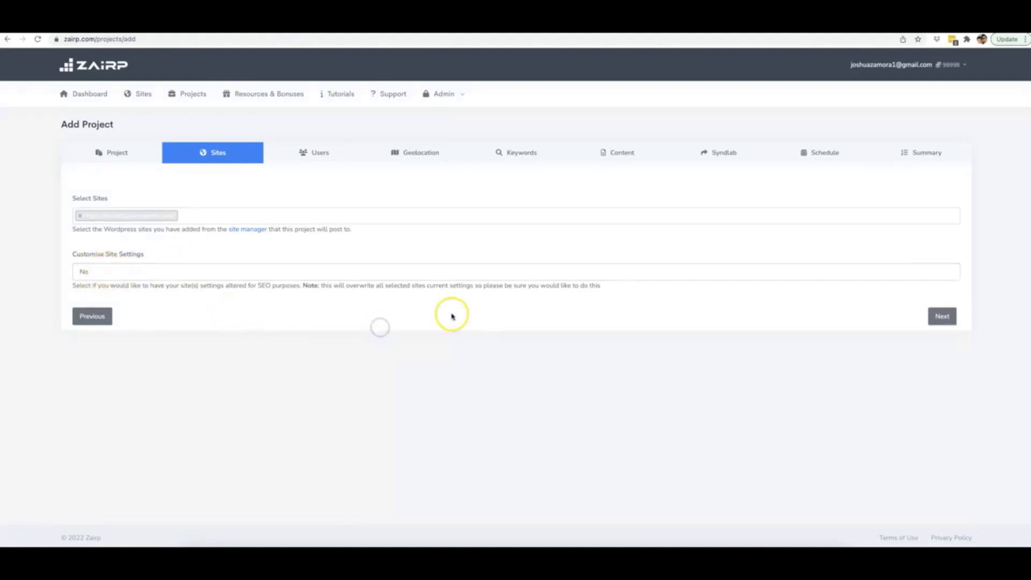
left_click(947, 316)
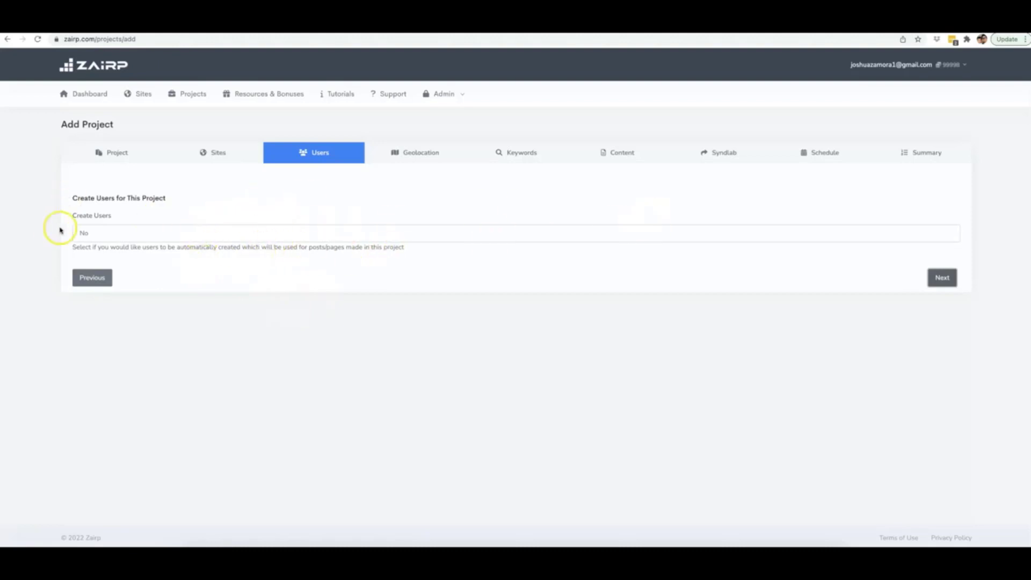
left_click(933, 279)
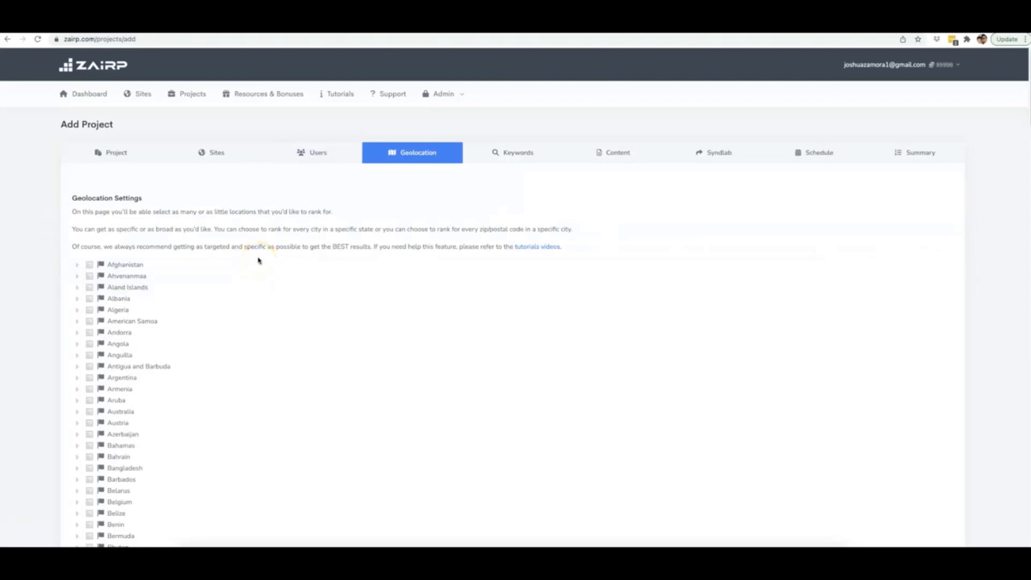
Step: In the geolocation list, expand United States and then Florida to show its cities
scroll(258, 260, "down", 1)
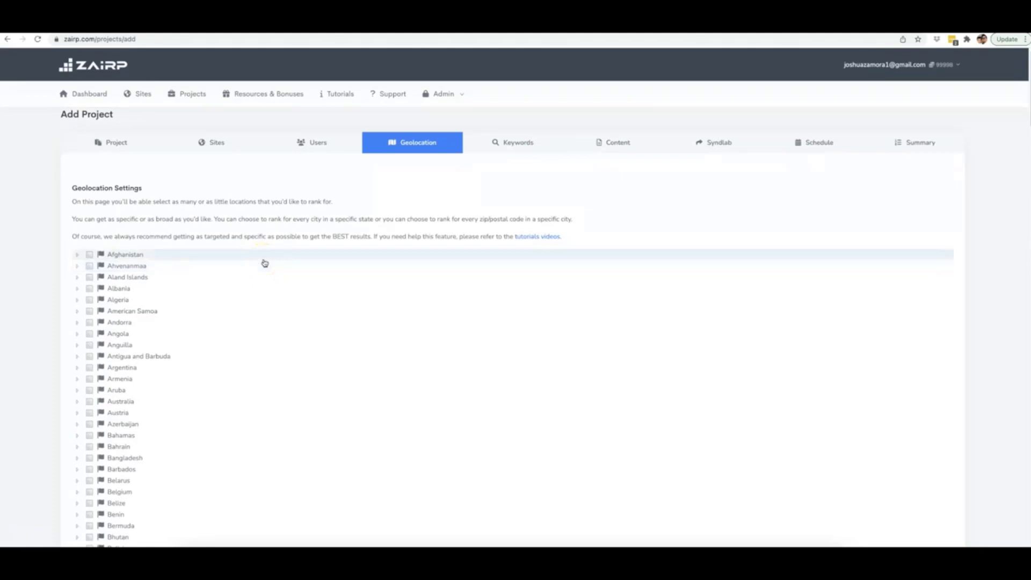
scroll(265, 263, "down", 2)
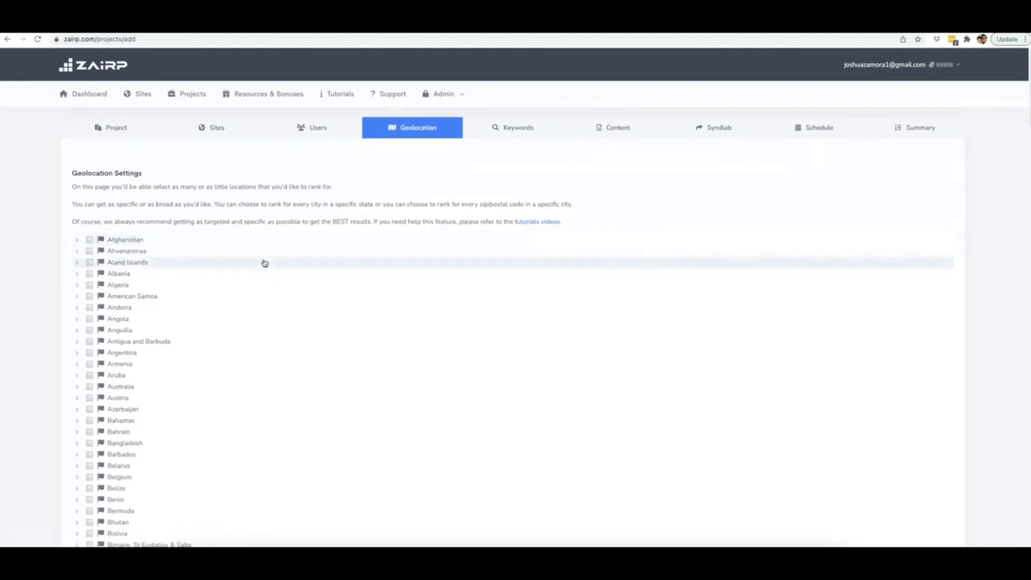
scroll(265, 263, "down", 3)
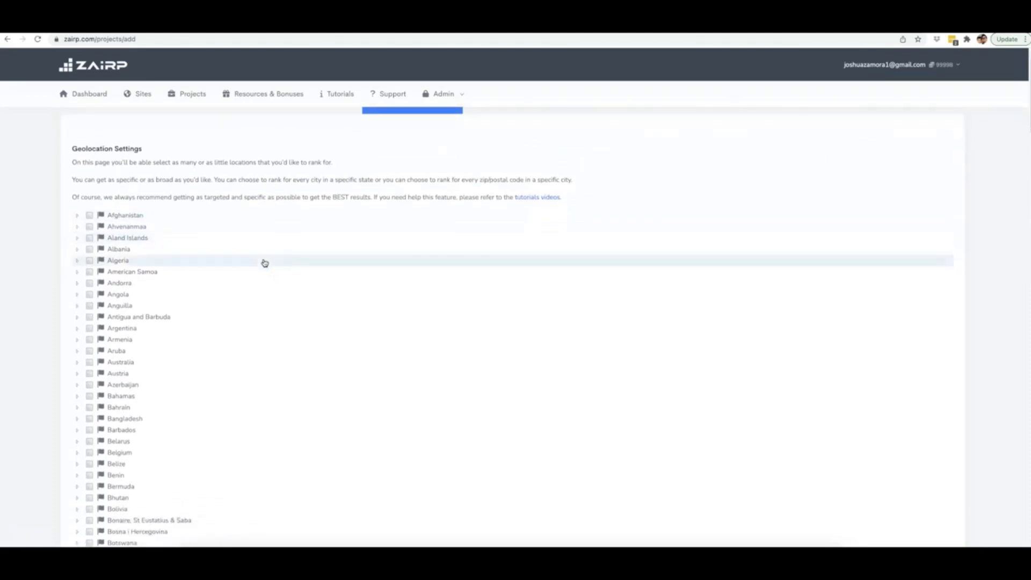
scroll(265, 263, "down", 3)
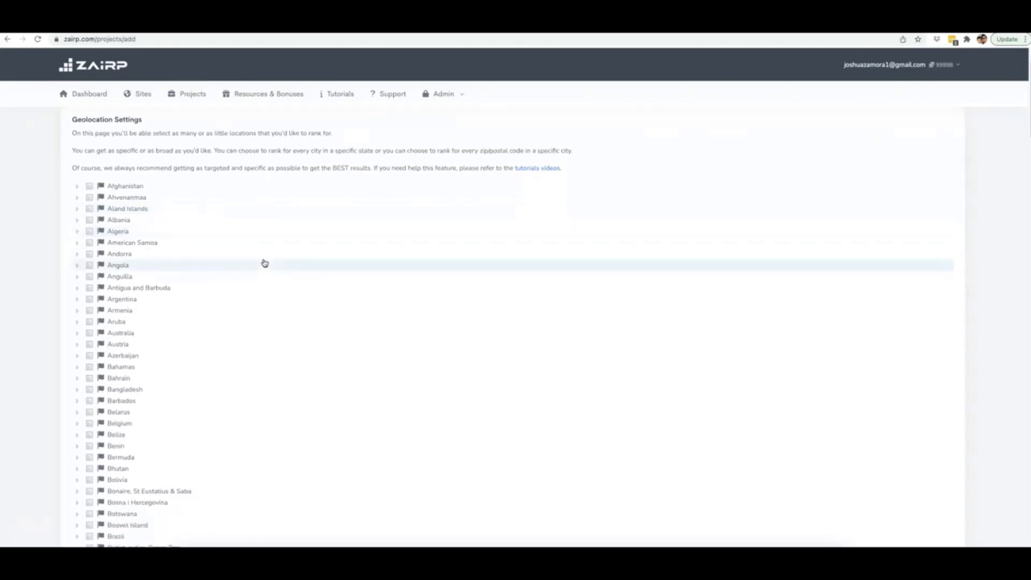
scroll(265, 263, "down", 5)
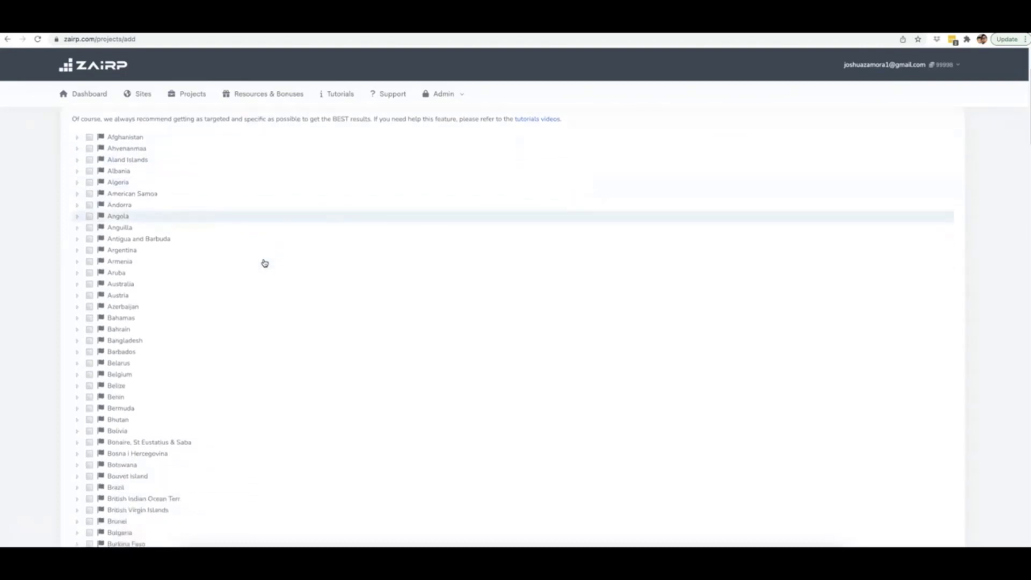
scroll(192, 231, "up", 7)
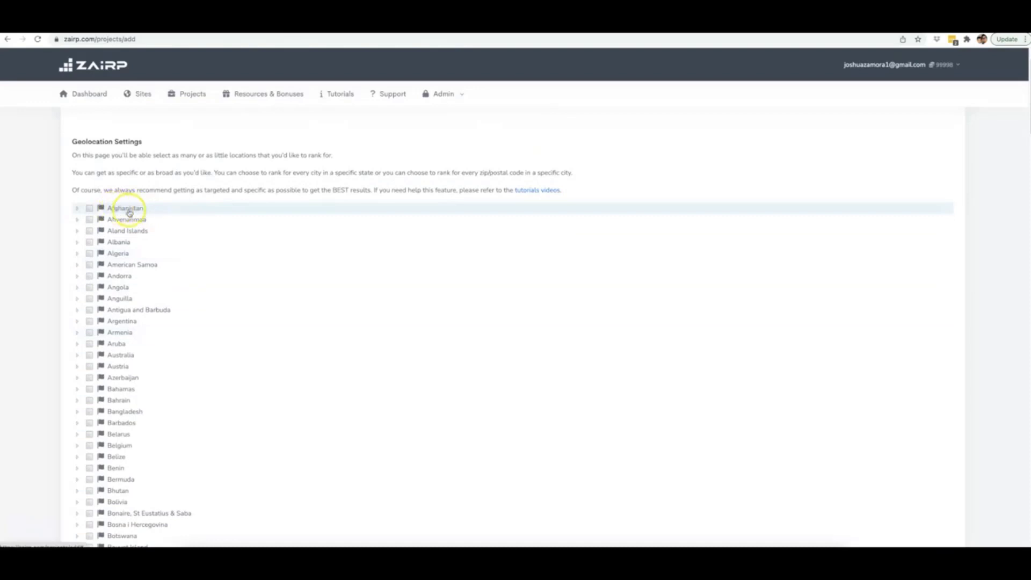
scroll(161, 237, "down", 8)
scroll(177, 241, "down", 20)
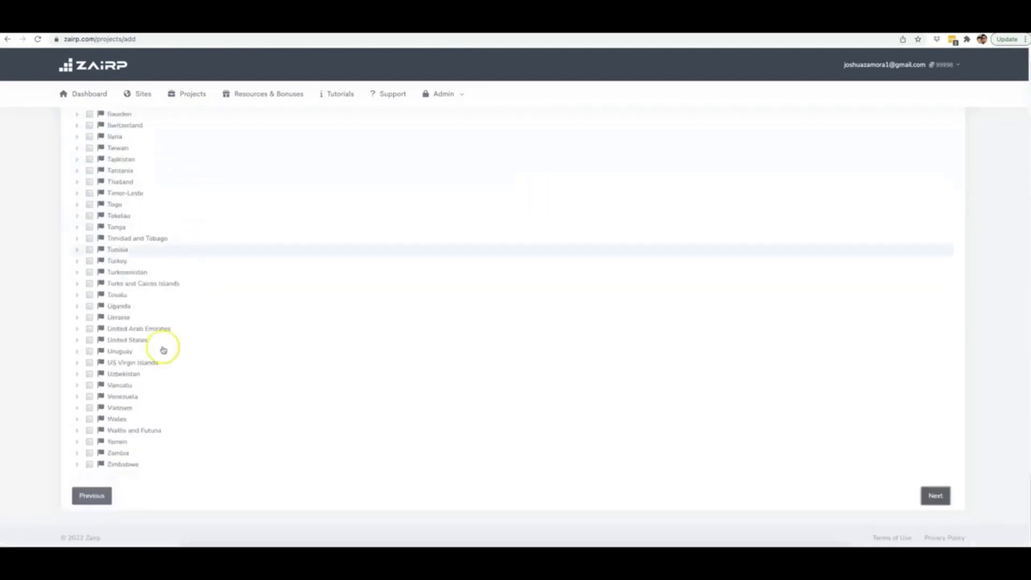
scroll(168, 403, "up", 5)
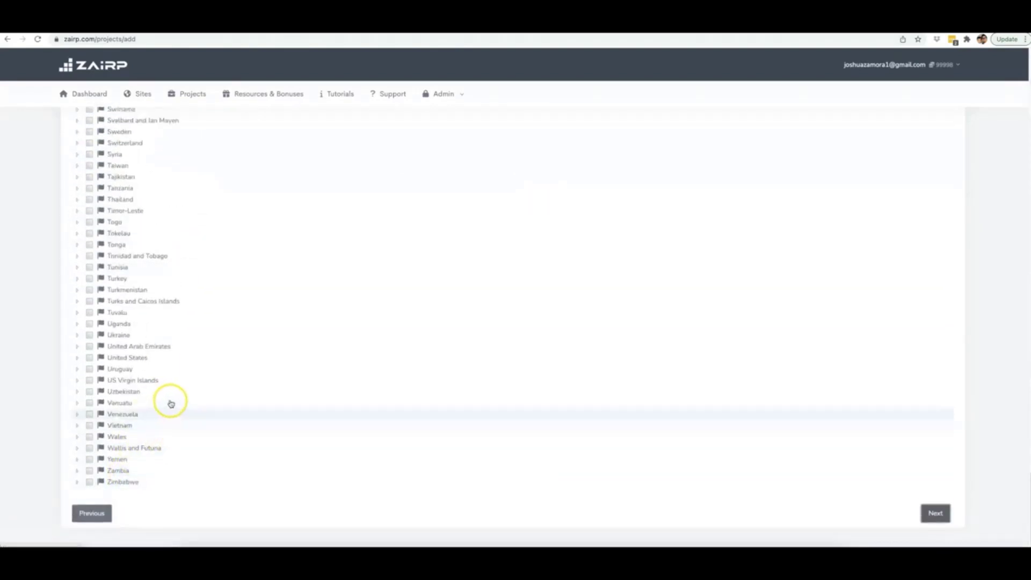
scroll(188, 388, "up", 5)
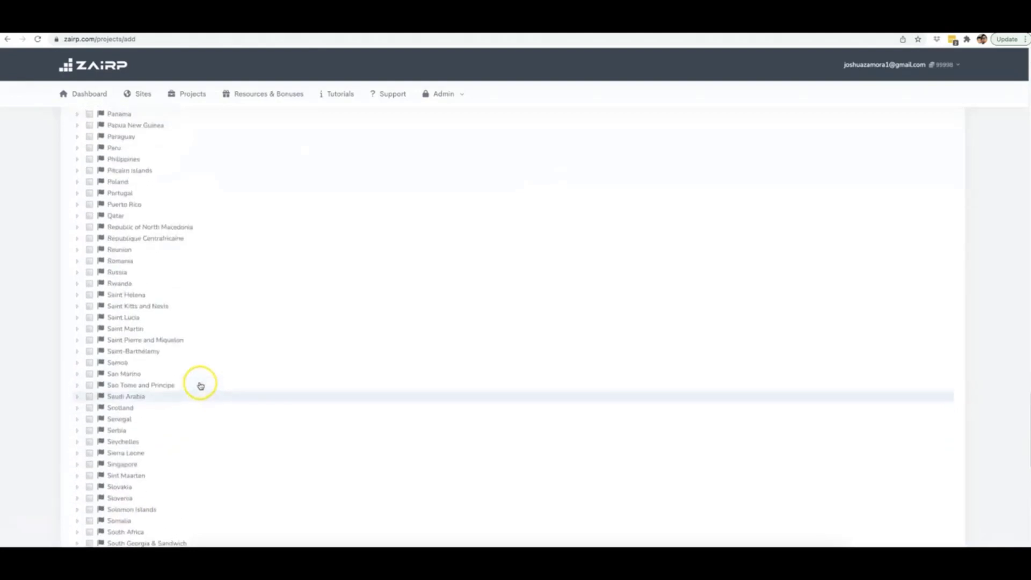
scroll(201, 385, "down", 10)
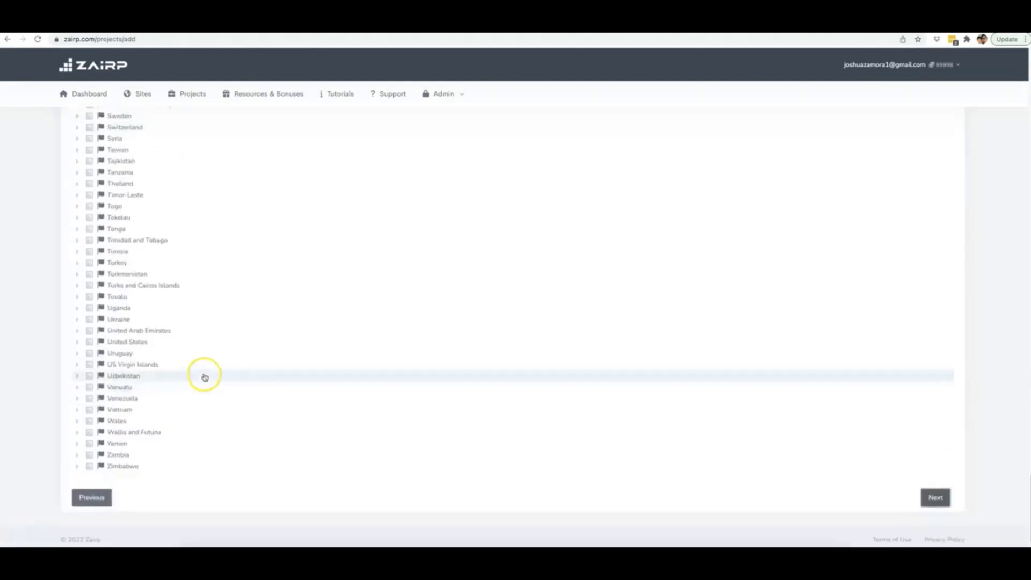
left_click(77, 342)
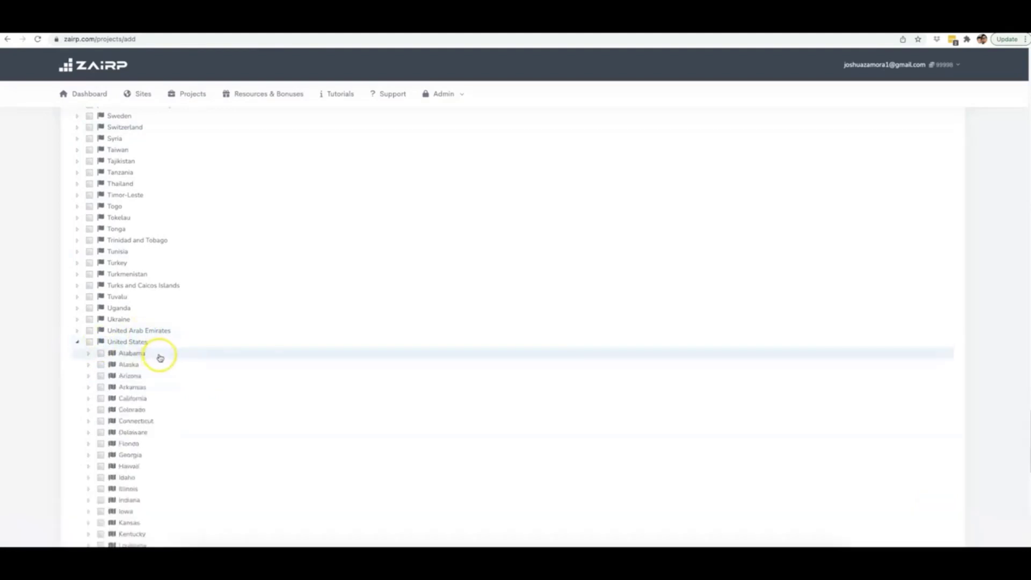
scroll(161, 352, "down", 1)
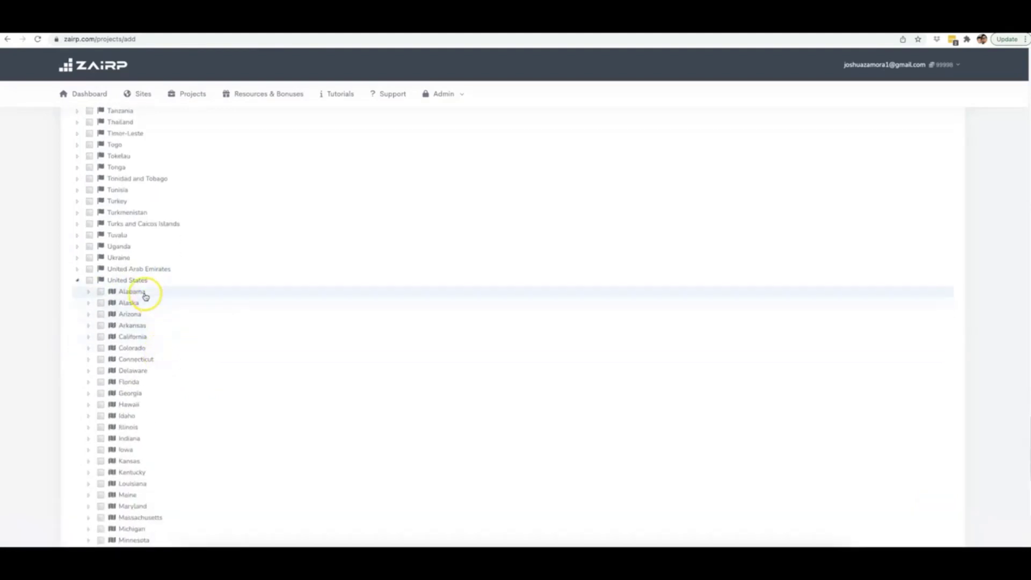
scroll(155, 383, "down", 2)
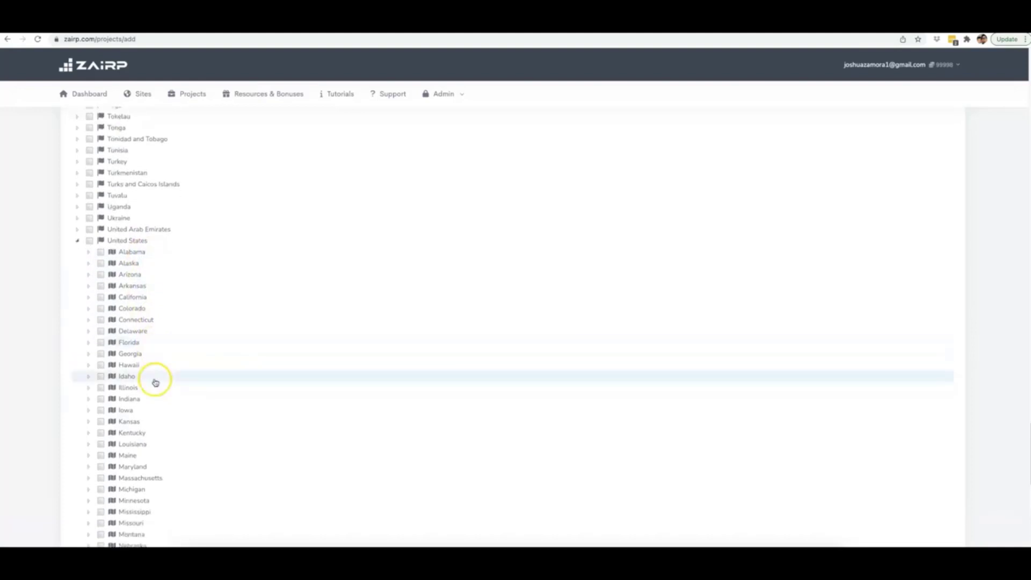
scroll(156, 378, "down", 1)
scroll(155, 376, "down", 1)
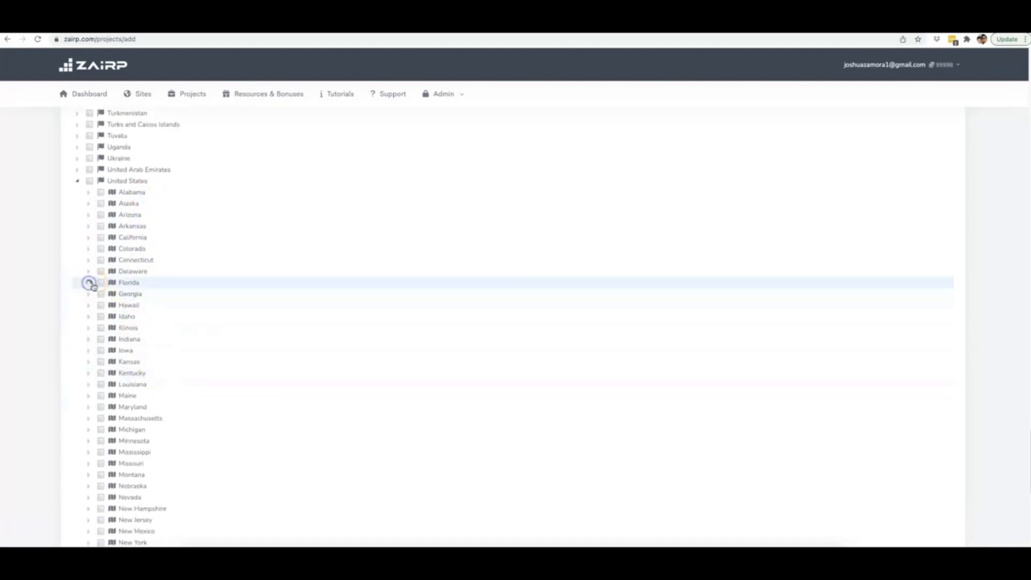
left_click(89, 283)
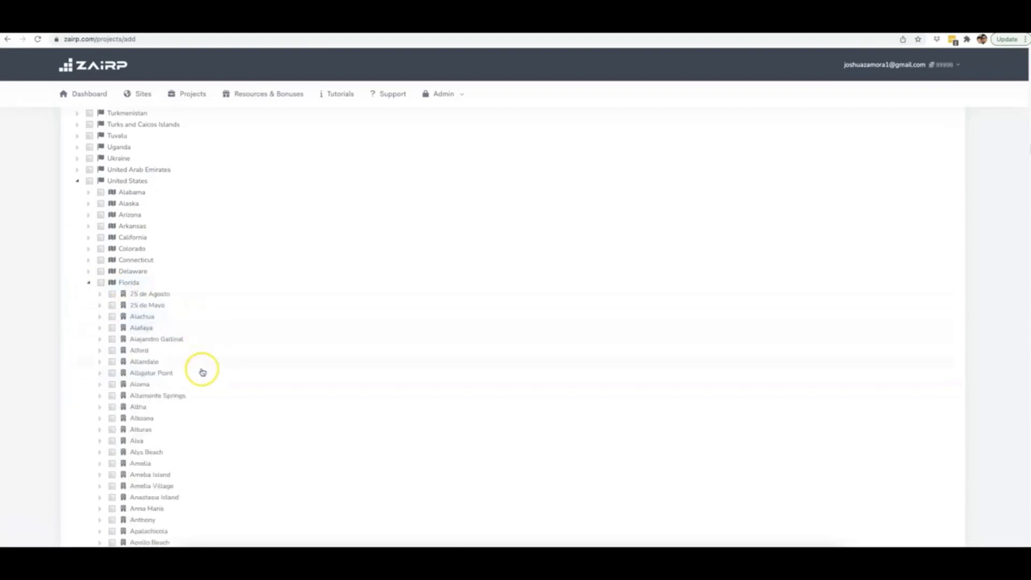
Step: Select Naples with all its ZIP codes, 34101–34120, and continue to Keywords
scroll(204, 373, "down", 10)
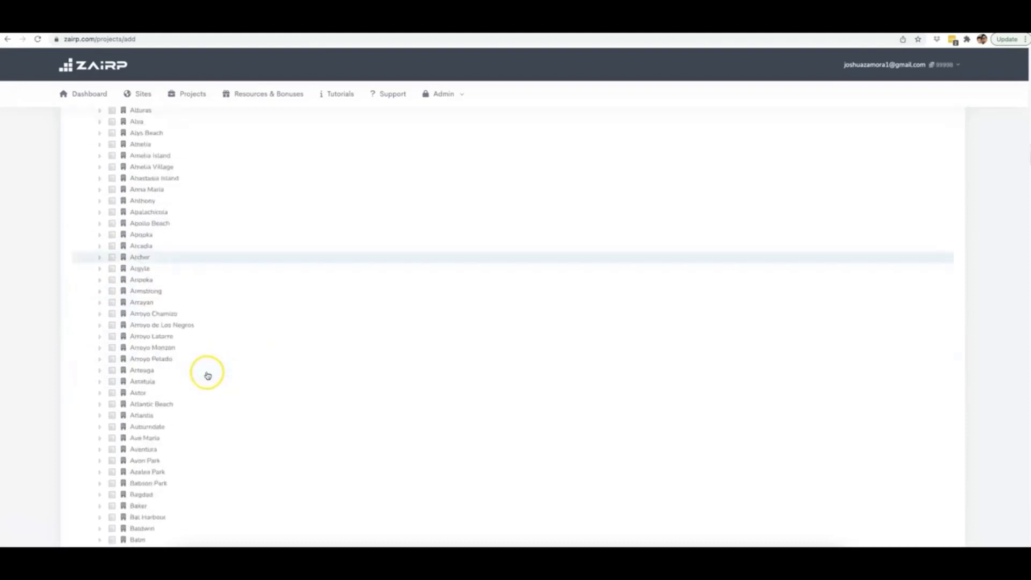
scroll(207, 375, "down", 20)
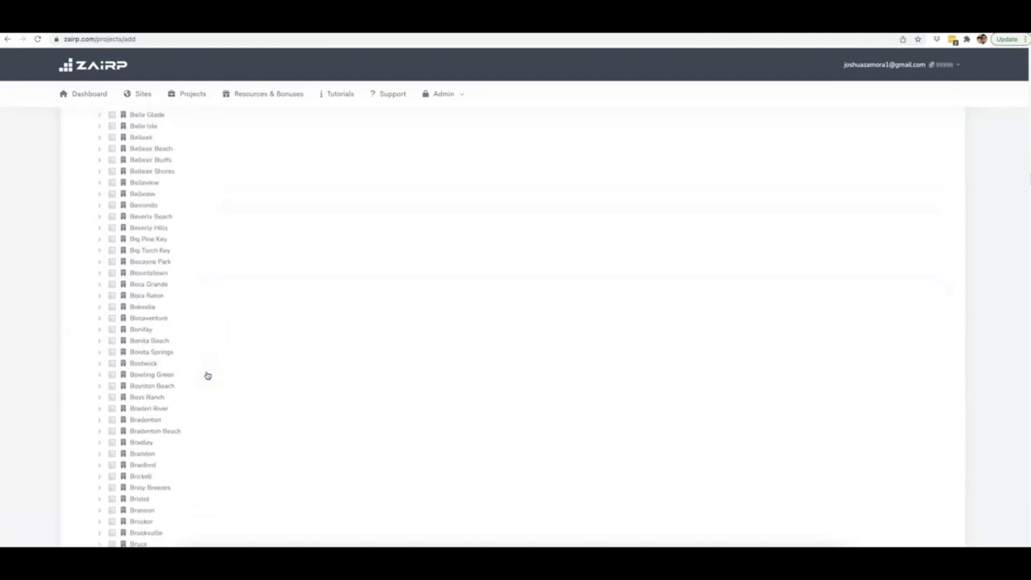
scroll(207, 374, "down", 20)
left_click(99, 276)
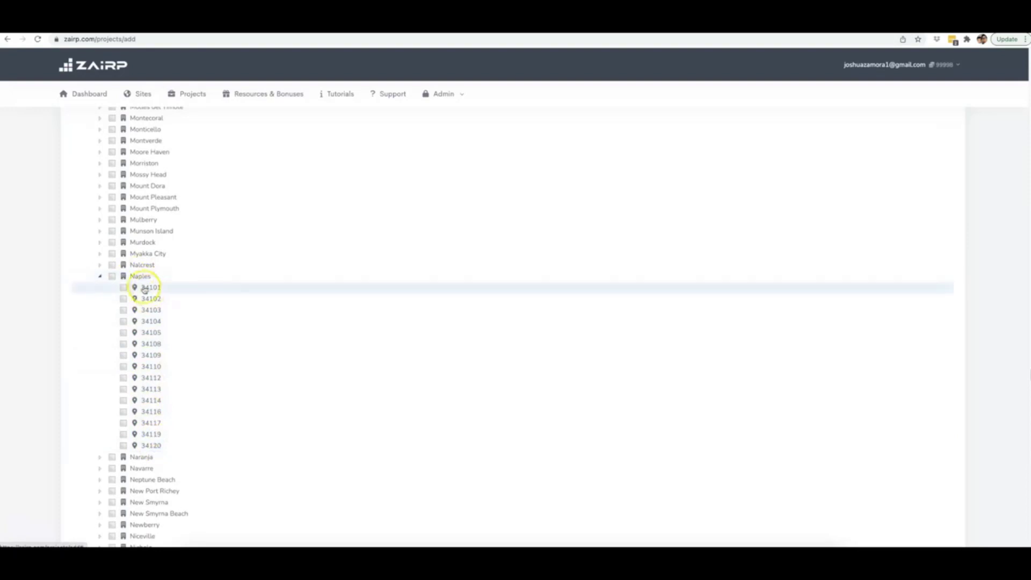
left_click(112, 277)
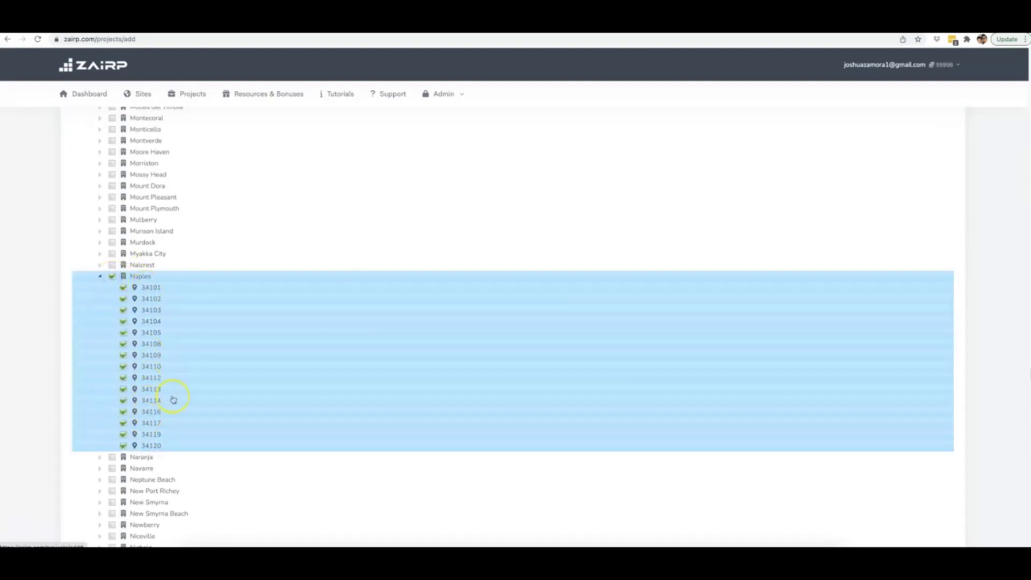
scroll(376, 344, "down", 3)
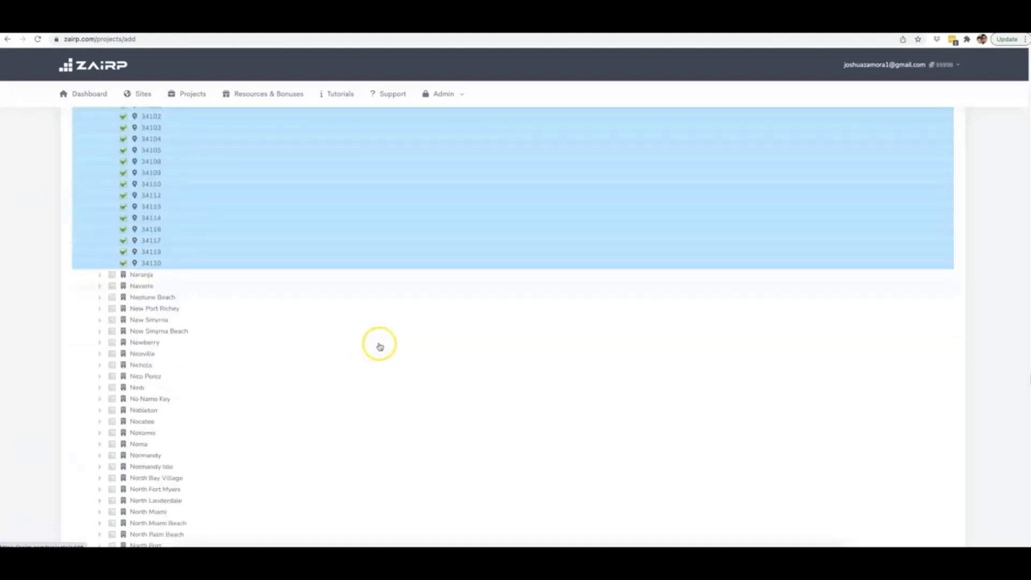
scroll(380, 346, "down", 20)
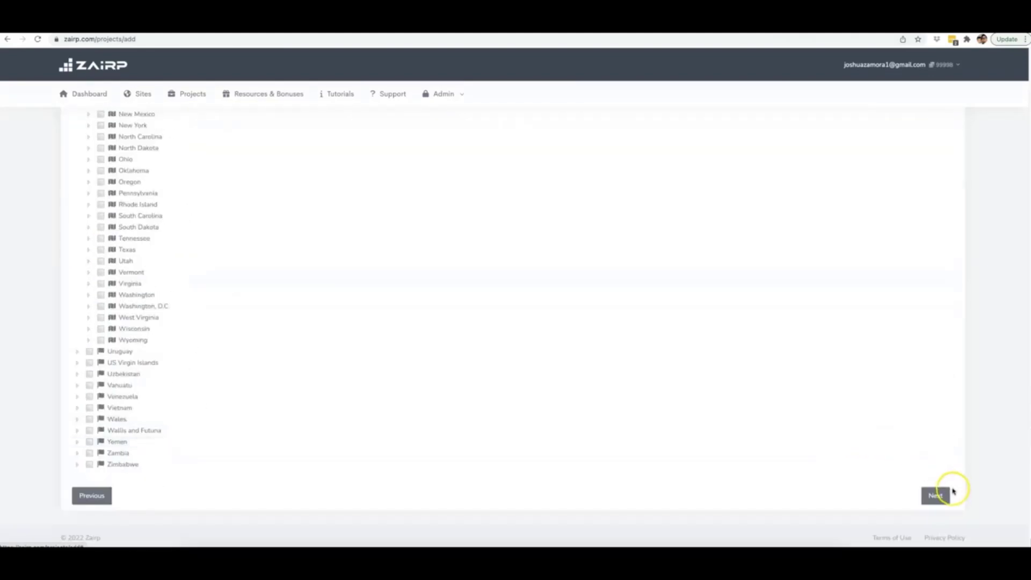
left_click(952, 492)
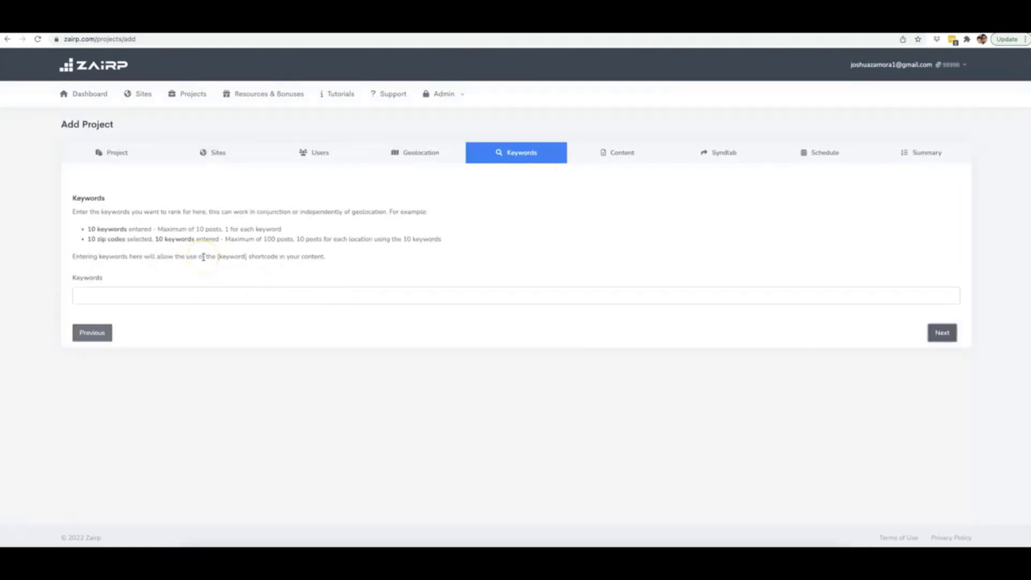
Step: Add Drone Repair and Drone Repair Expert as keyword tags
left_click(181, 292)
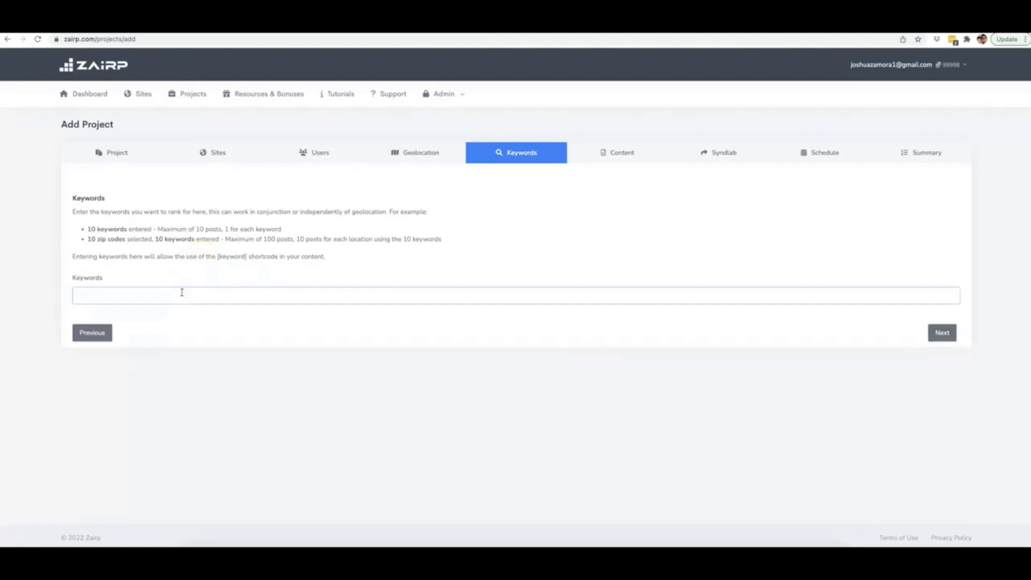
type("Drone REpa")
key("BackSpace")
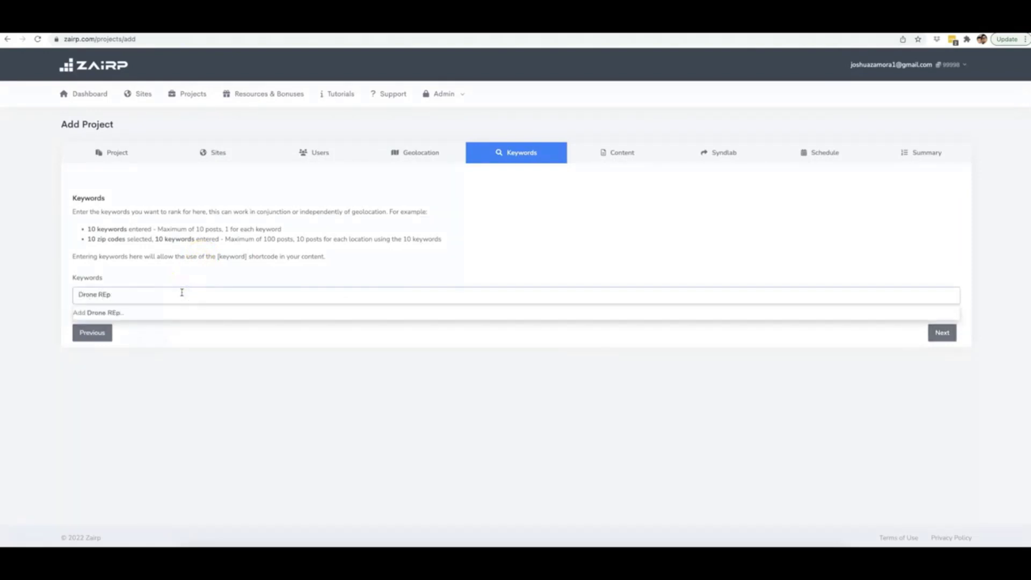
key("BackSpace")
key("BackSpace")
type("epair")
key("Return")
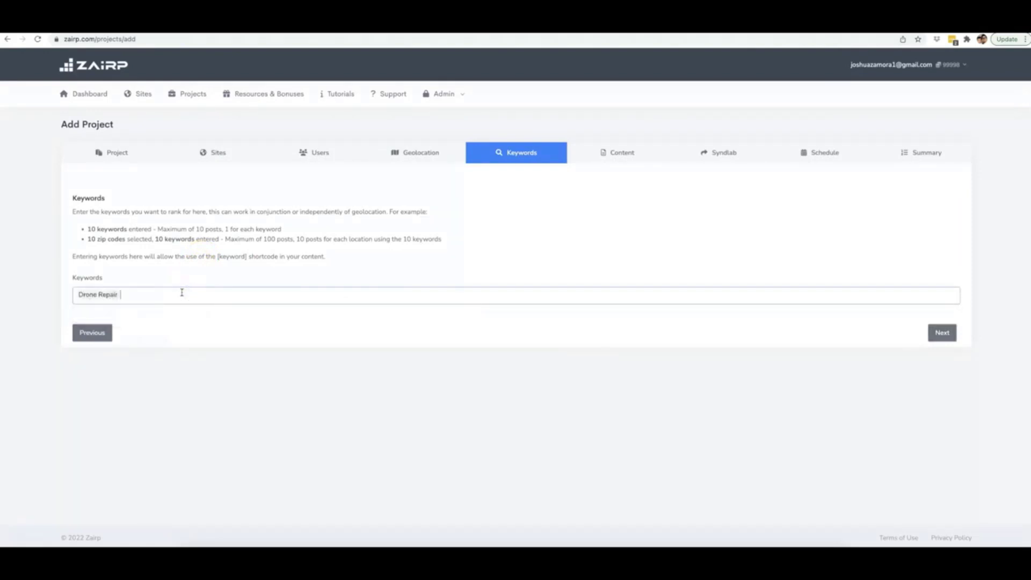
type("Drone Repa")
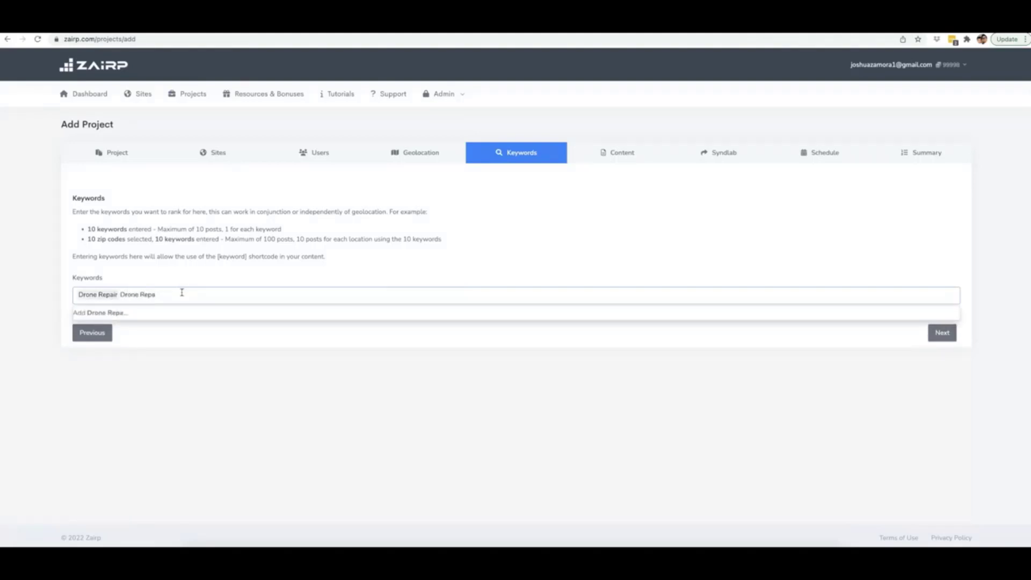
type("ir Expert")
key("Return")
Step: Add Drone Repair Professional and Drone Repair Experts as further keyword tags
type("Drone Repair Profesio")
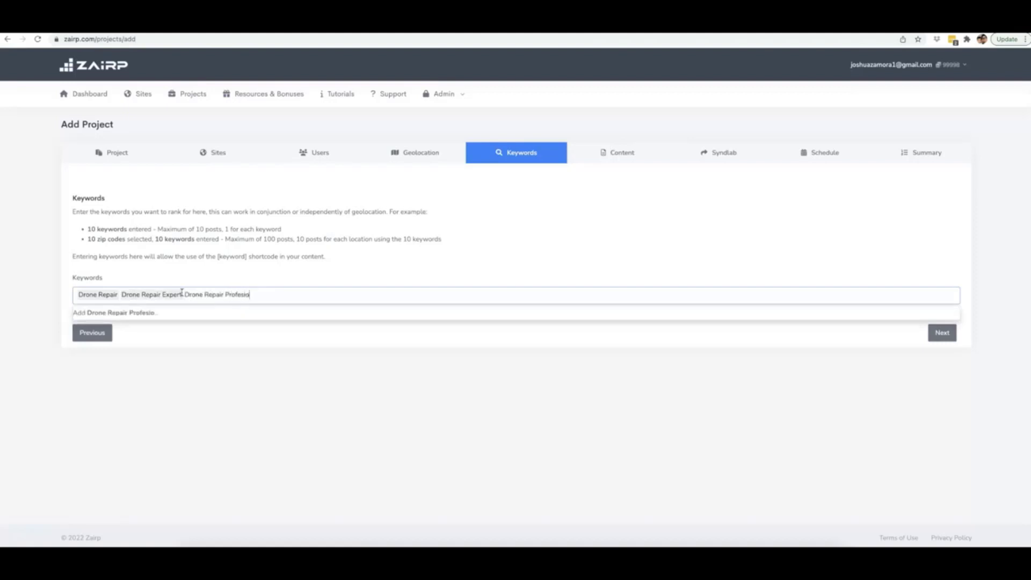
key("BackSpace")
key("BackSpace")
type("sional")
key("Return")
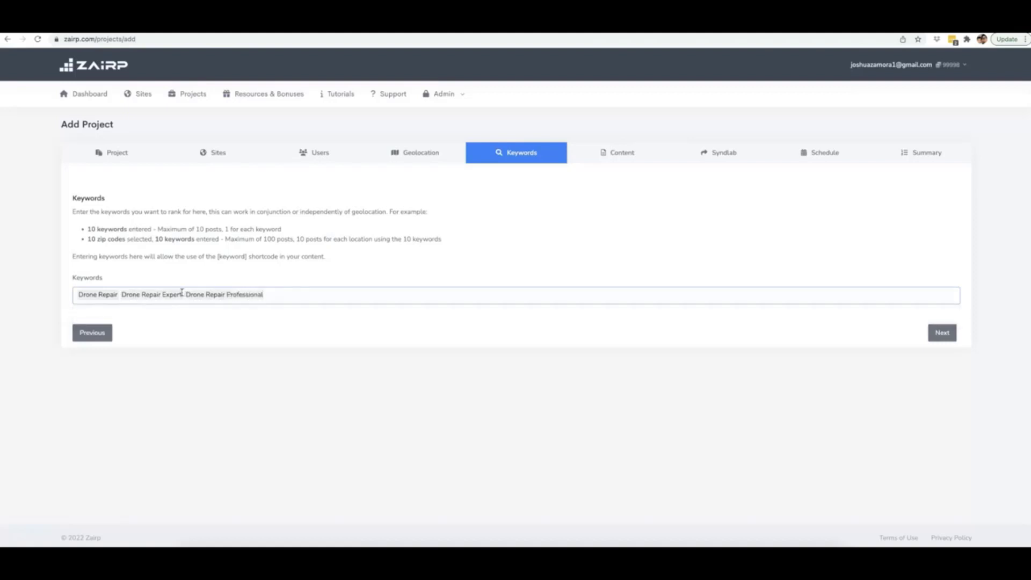
type("Drone")
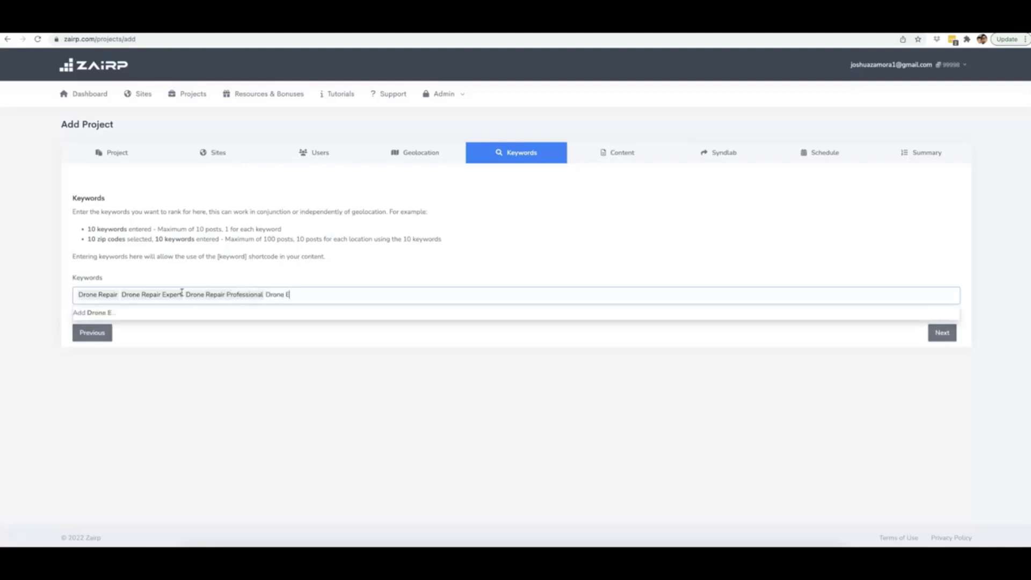
type(" Repair Experts")
key("Return")
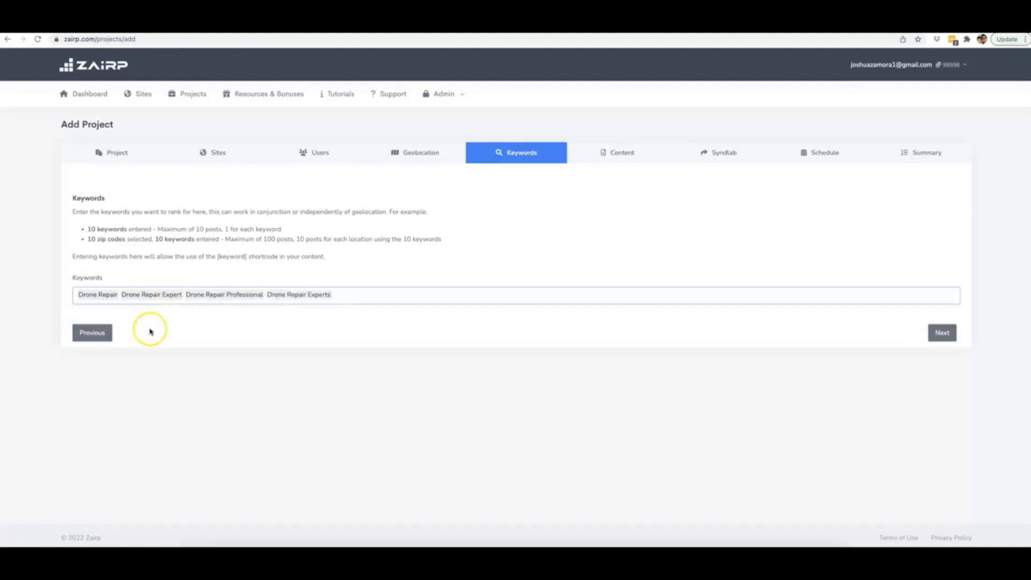
Step: Move on to the Content step, with Type Posts and empty Title and Body fields
left_click(941, 332)
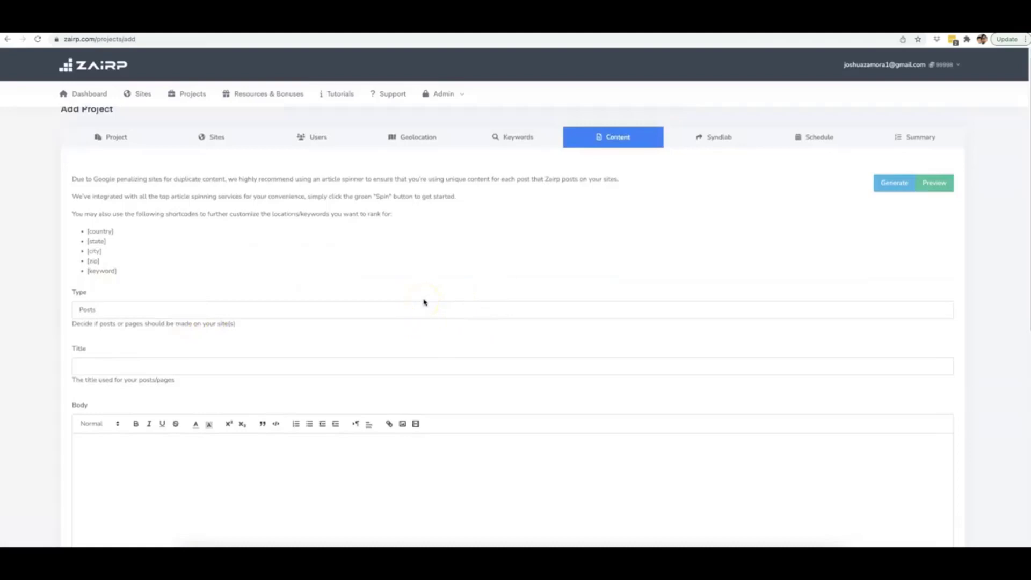
scroll(424, 303, "down", 2)
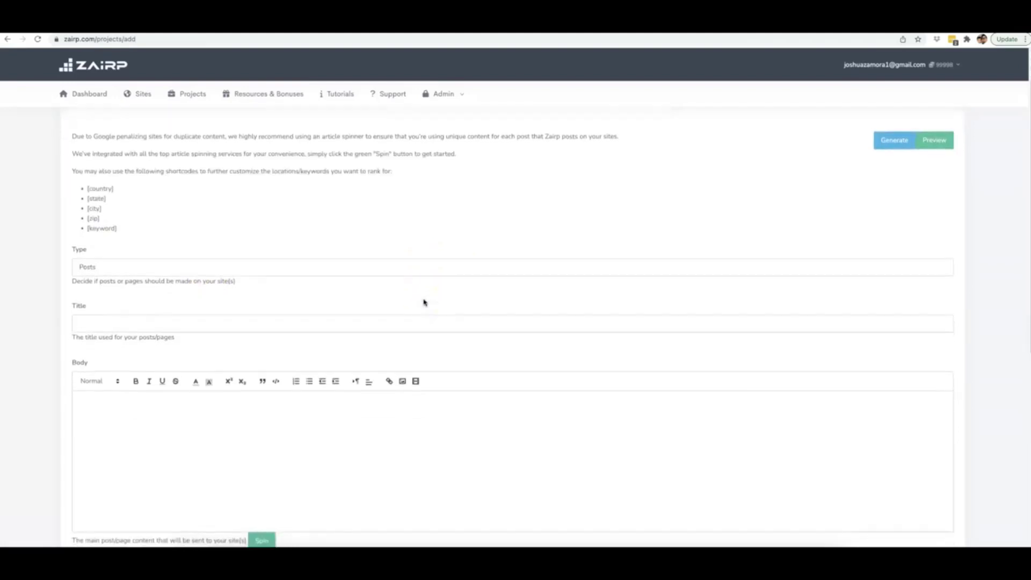
left_click(515, 285)
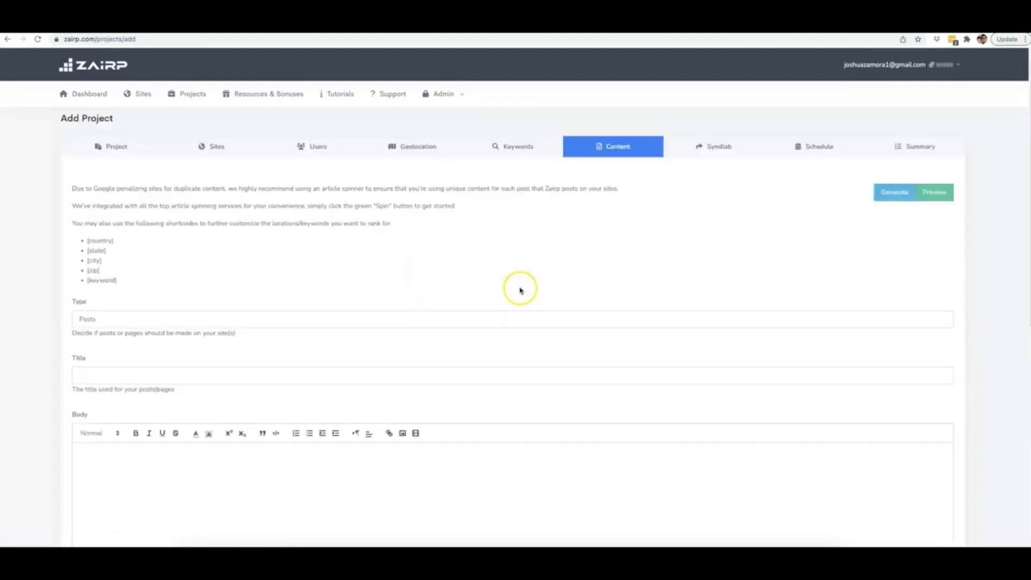
scroll(519, 289, "up", 2)
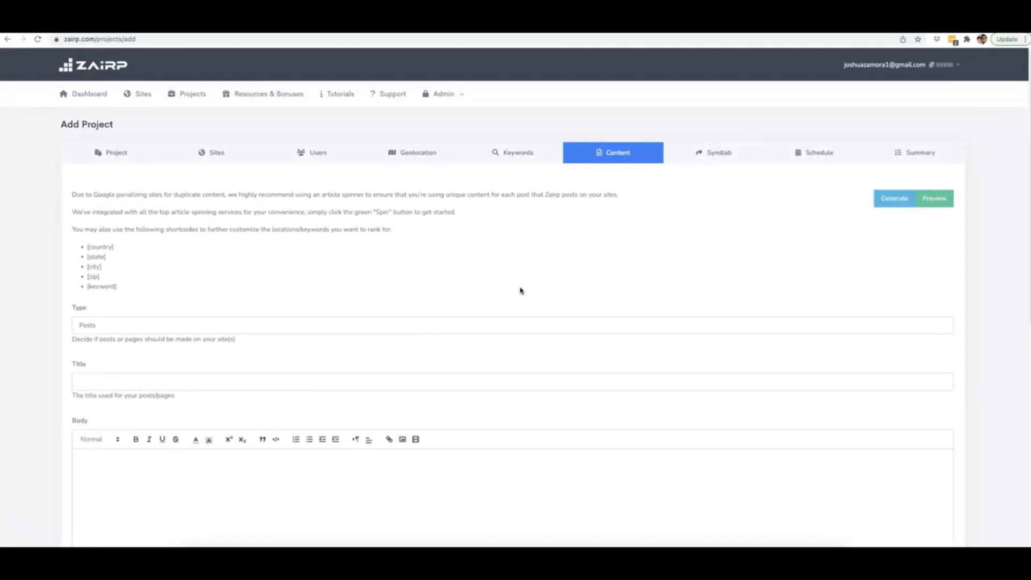
left_click(538, 280)
left_click(888, 263)
left_click(887, 263)
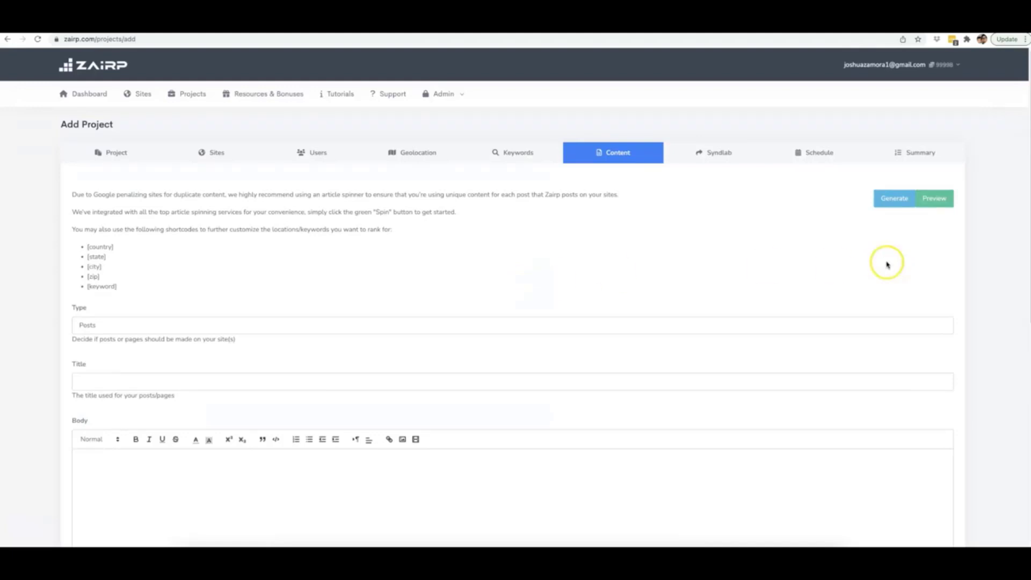
left_click(857, 254)
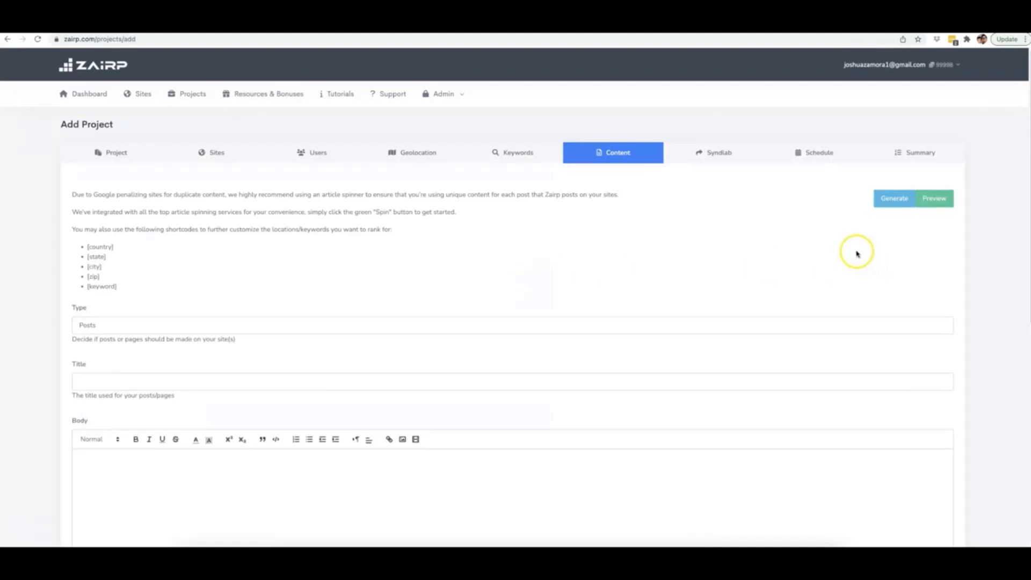
Step: In Generate Content, keep English, set niche 'Weight loss' and enter belly-fat and best-exercise topics
left_click(890, 200)
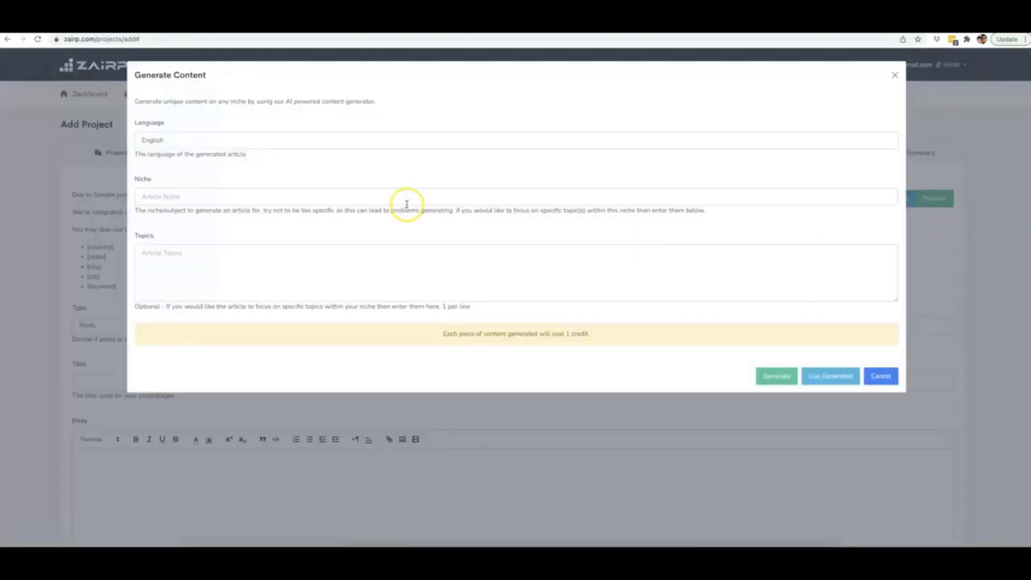
left_click(221, 141)
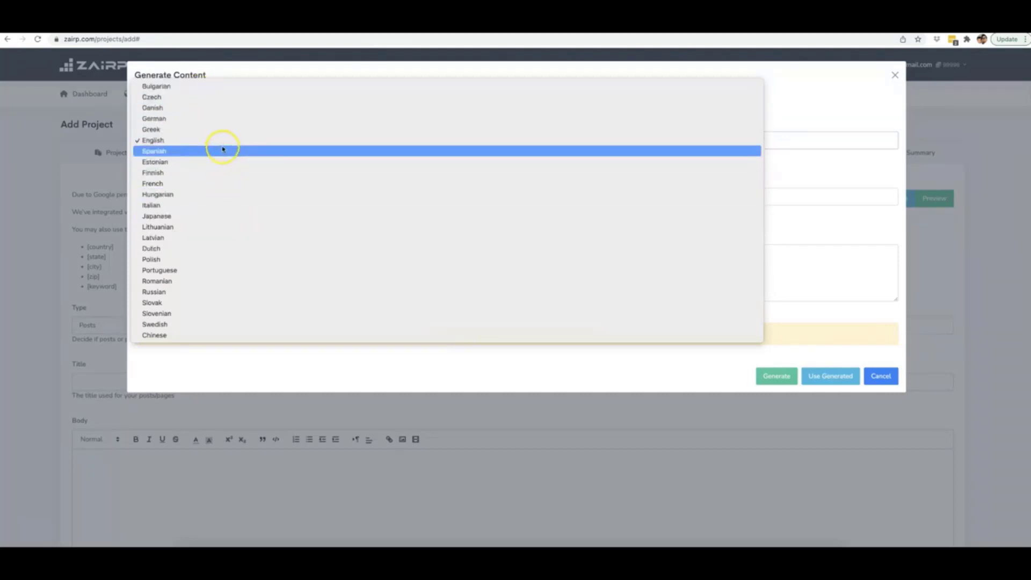
left_click(197, 140)
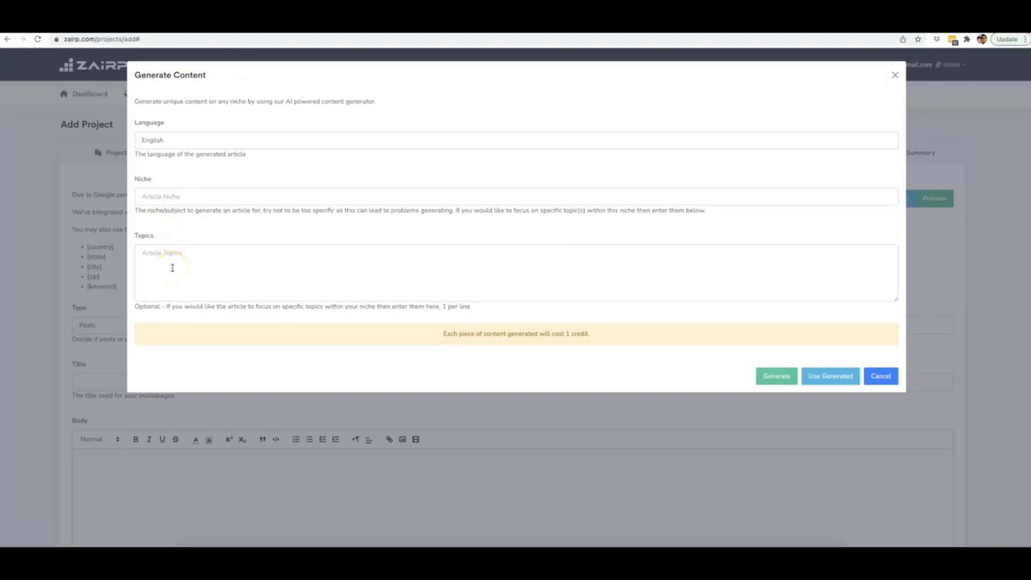
left_click(172, 197)
type("Weight loss")
left_click(206, 266)
type("how to lose weight in your bo")
type("what are the best excercises")
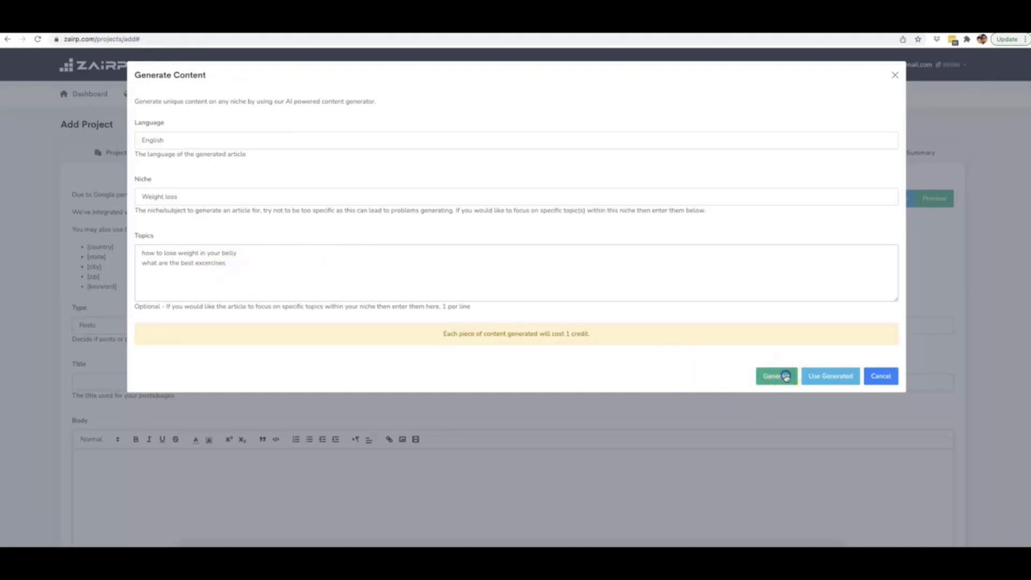
Step: Generate the article 'How to Lose Weight in Your Belly' from the niche and topics
left_click(782, 375)
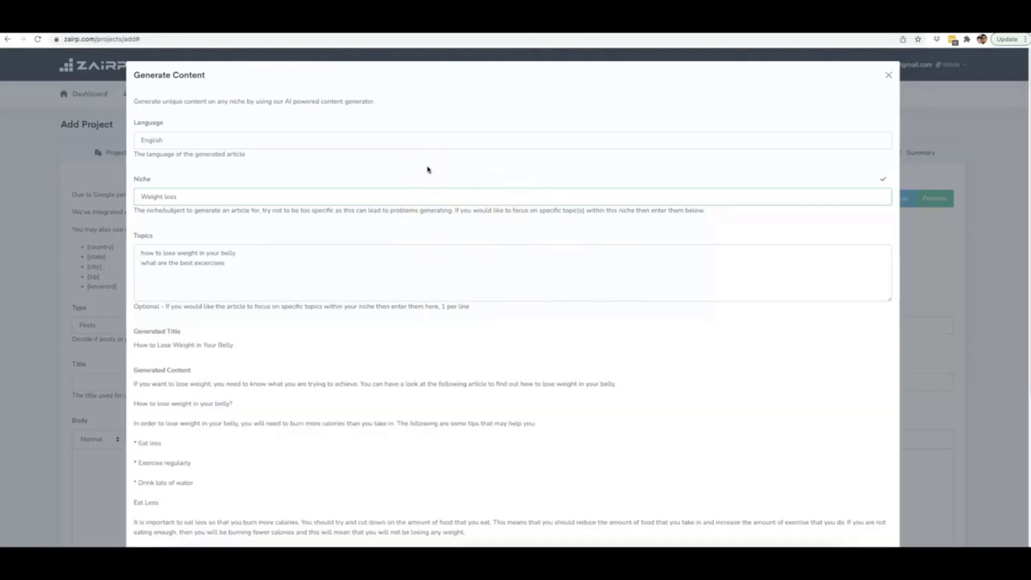
scroll(364, 253, "down", 1)
scroll(281, 322, "down", 4)
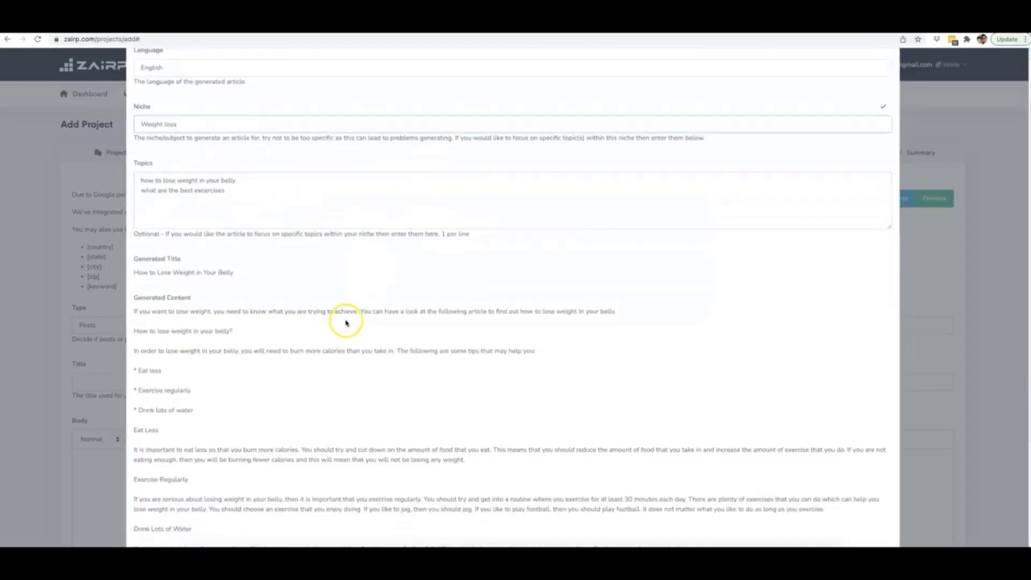
scroll(277, 229, "up", 2)
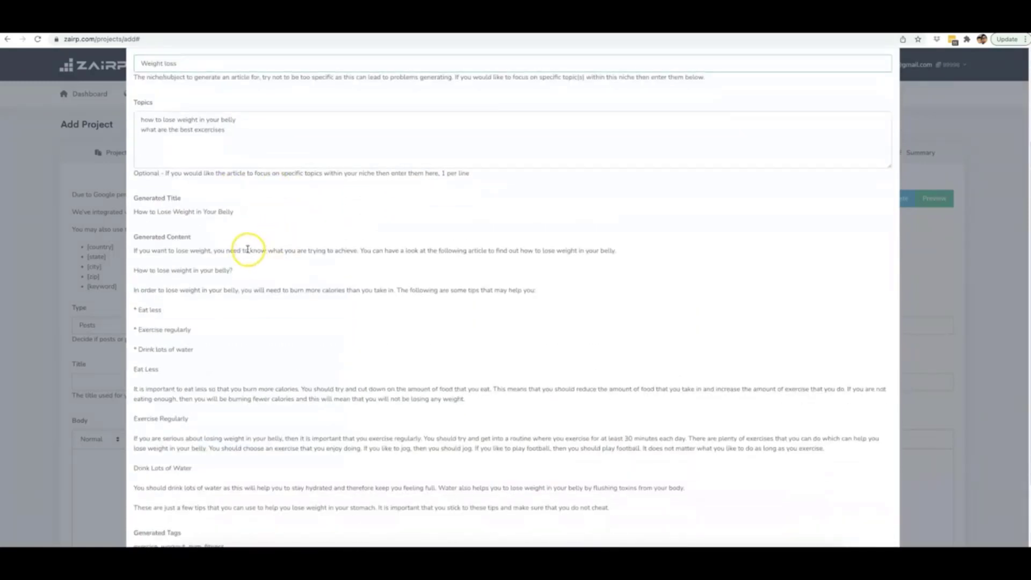
scroll(248, 250, "down", 1)
Step: Review the generated title, body text and tags exercise, workout, gym and fitness
left_click_drag(134, 204, 234, 205)
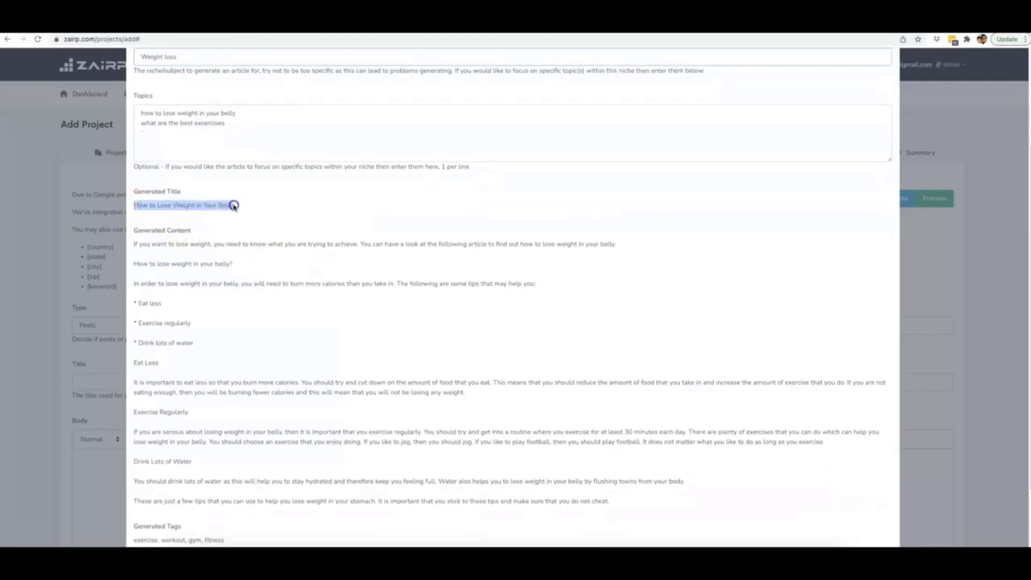
left_click(233, 205)
scroll(164, 217, "down", 1)
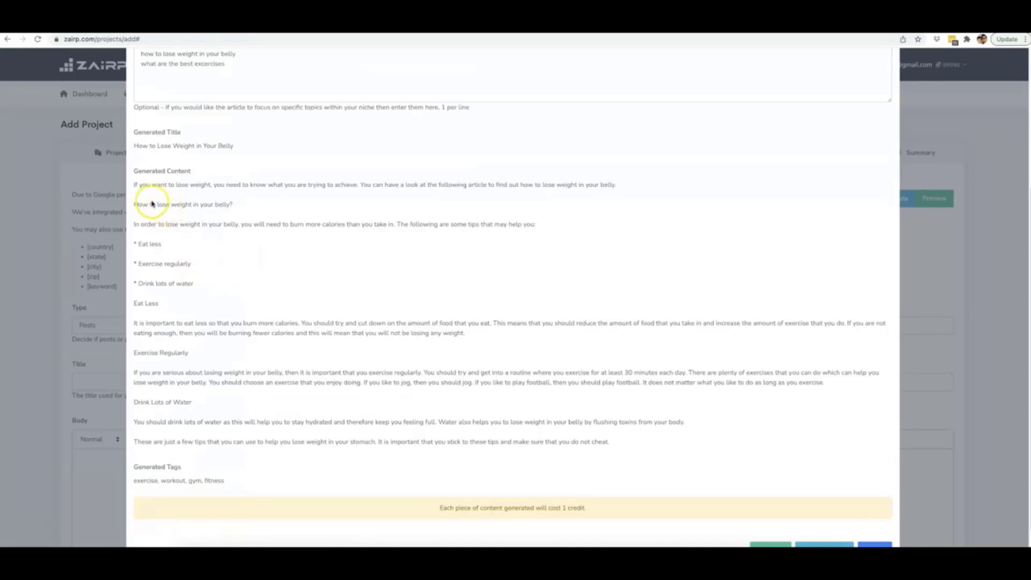
left_click_drag(133, 185, 200, 186)
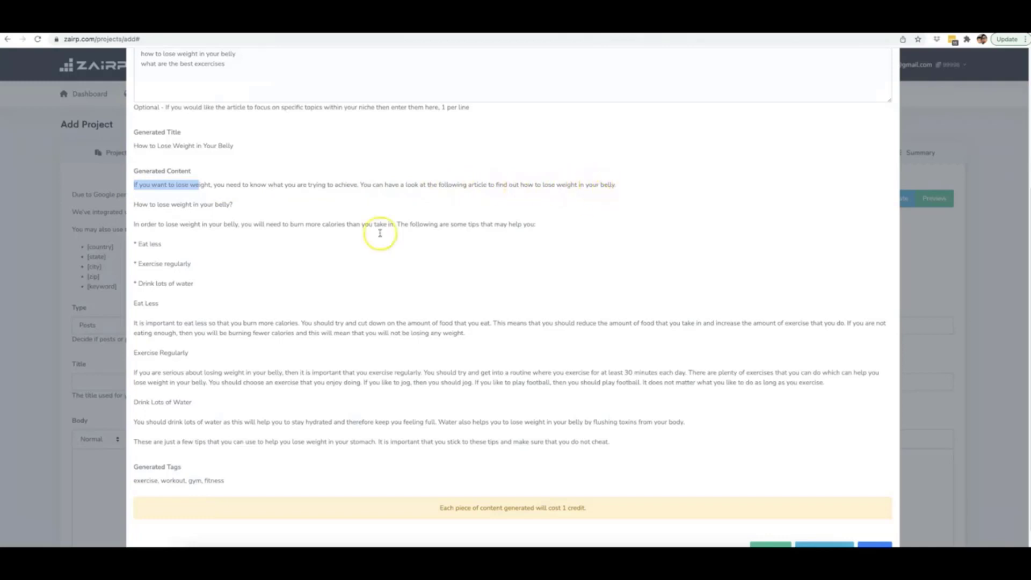
left_click_drag(134, 204, 232, 204)
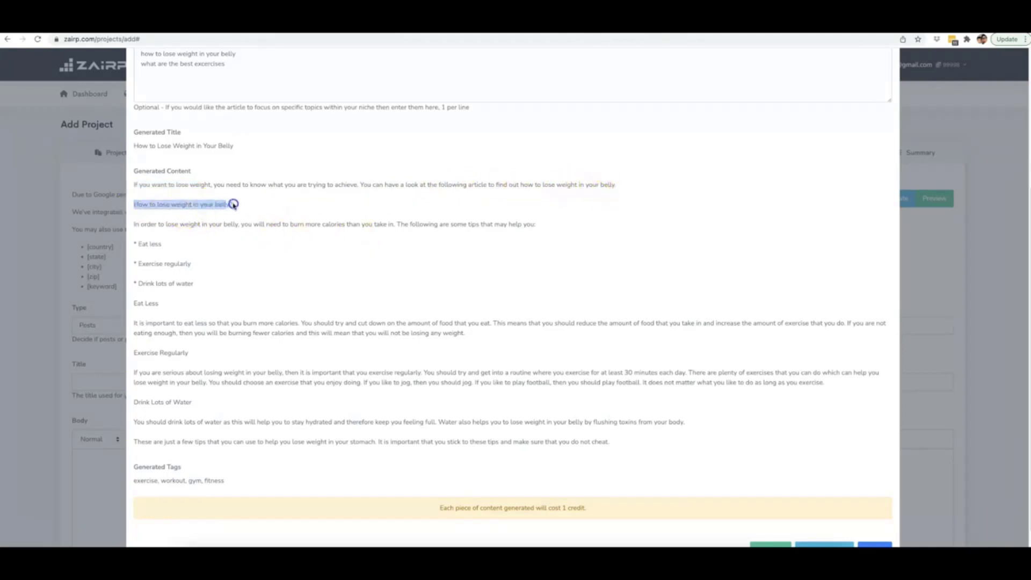
left_click(233, 204)
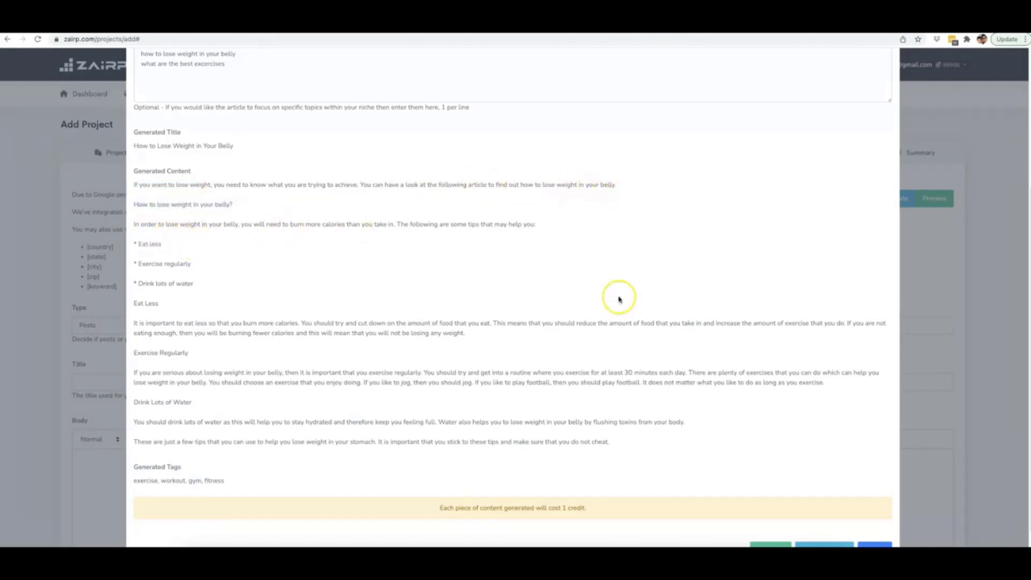
scroll(671, 295, "down", 1)
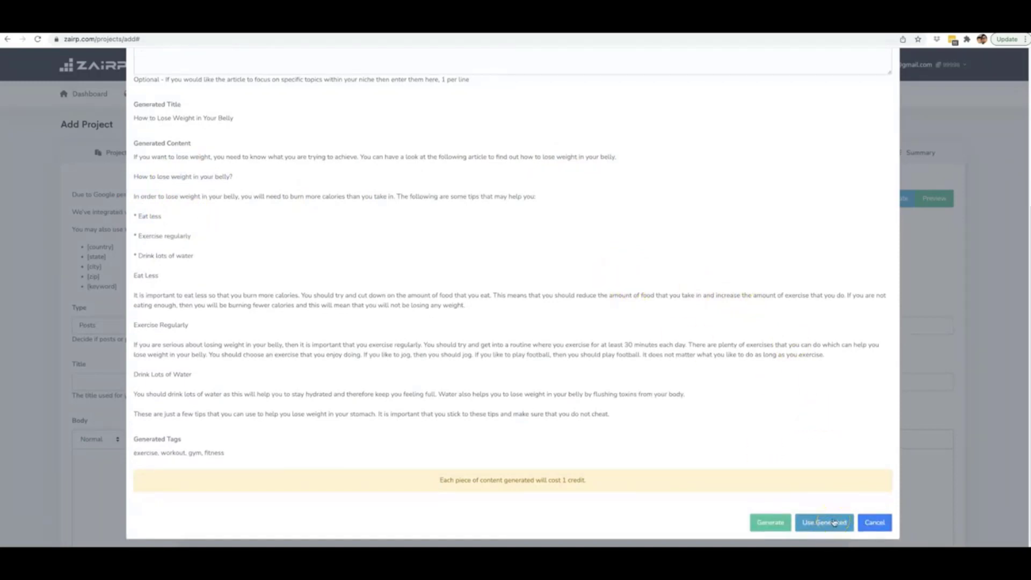
Step: Load the generated weight-loss article into Title, Body and Tags, then preview and close the Content Spinner
left_click(834, 522)
scroll(481, 320, "down", 3)
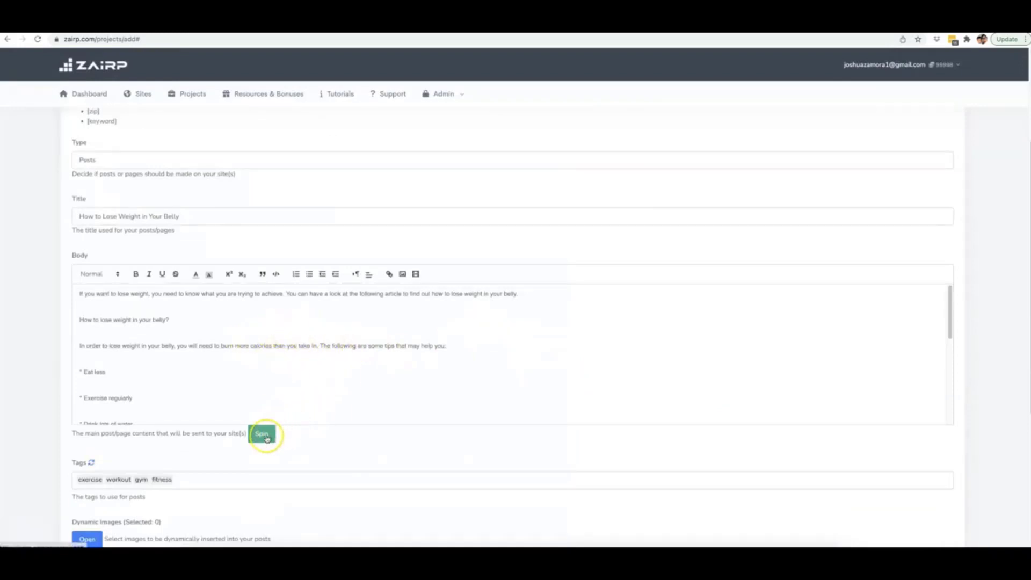
left_click(263, 435)
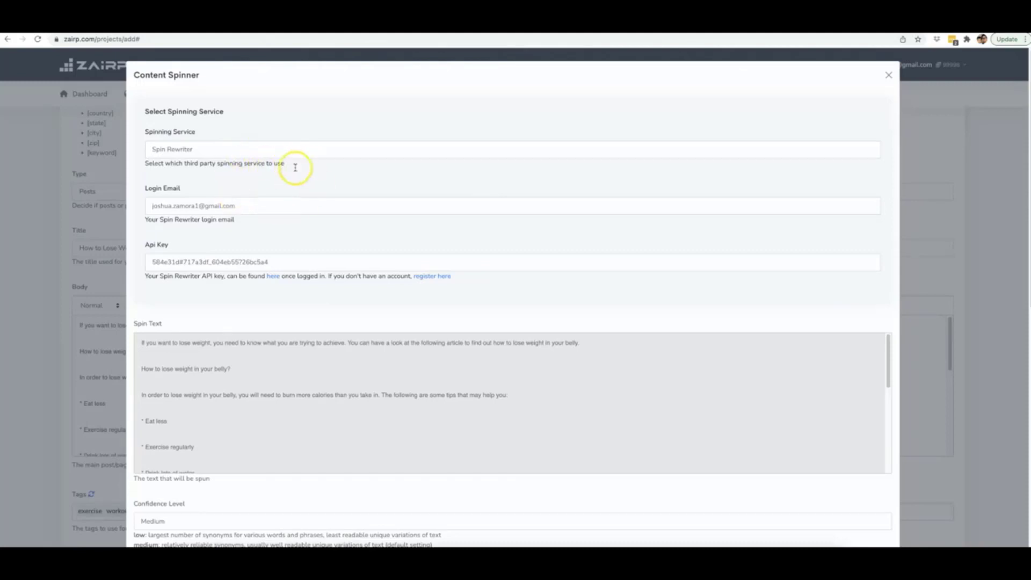
scroll(311, 199, "down", 3)
scroll(387, 209, "up", 3)
left_click(889, 75)
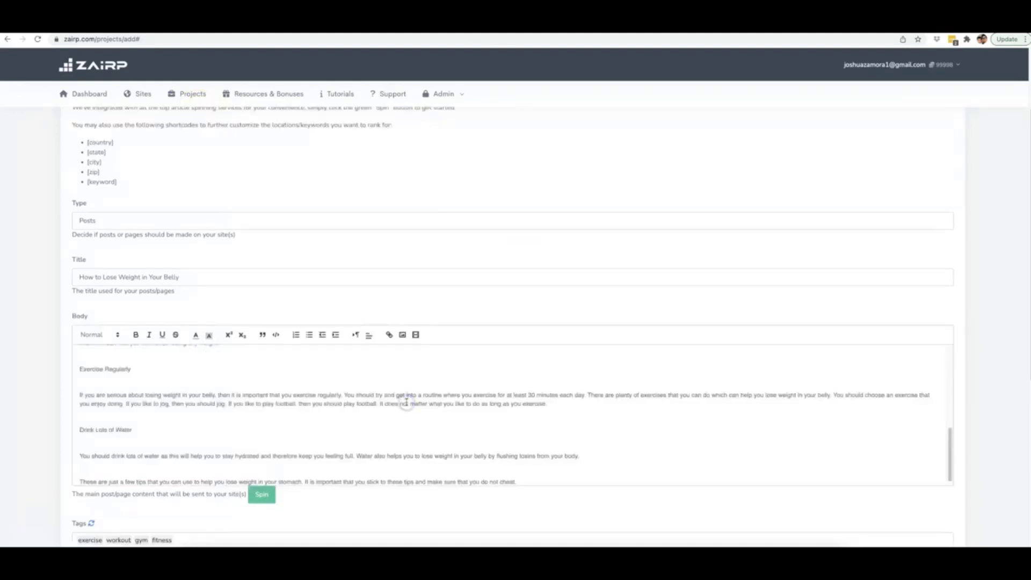
Step: Overwrite the entire body text with the pasted drone spintax article
key("ctrl+a")
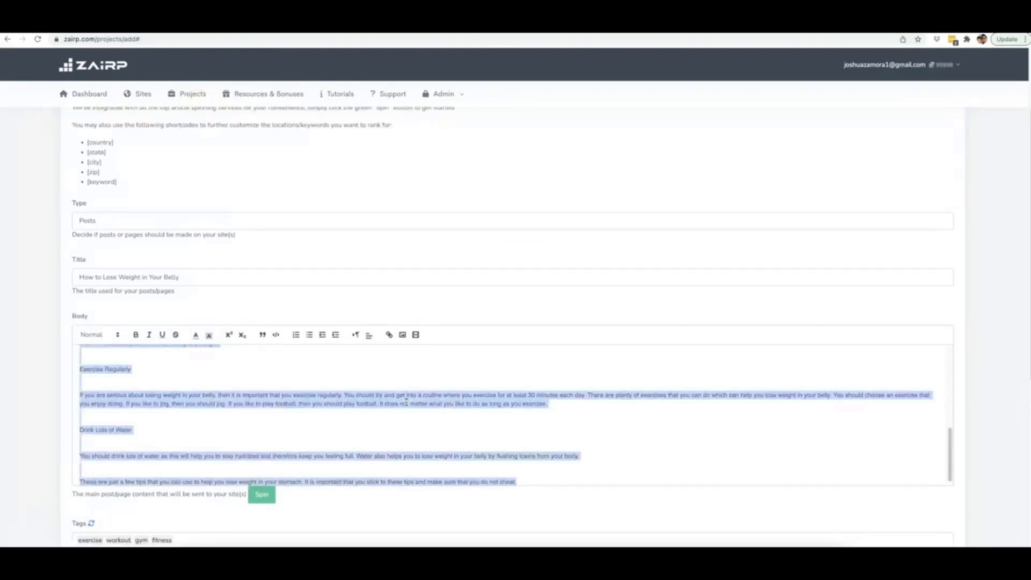
key("ctrl+v")
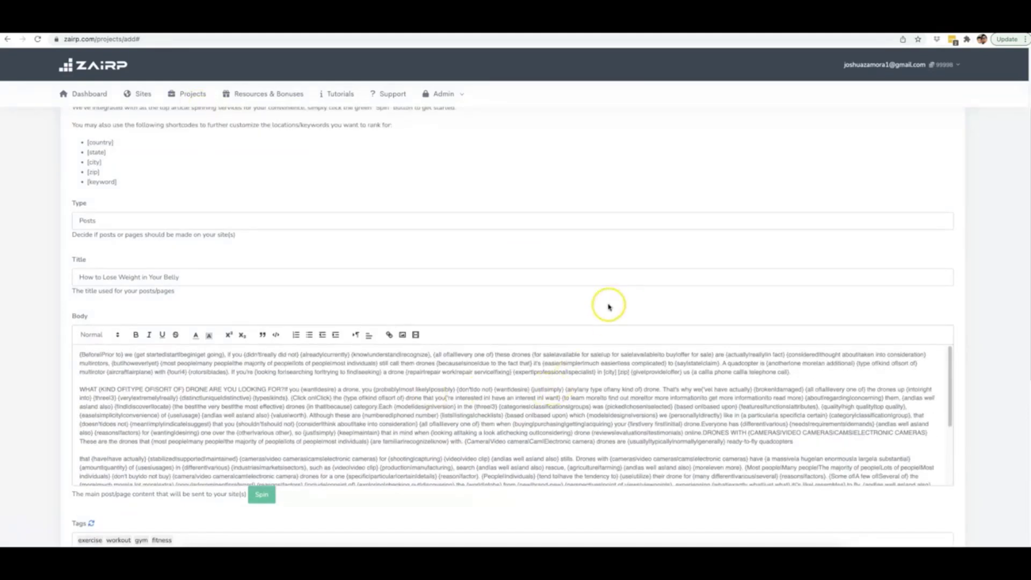
scroll(987, 297, "down", 3)
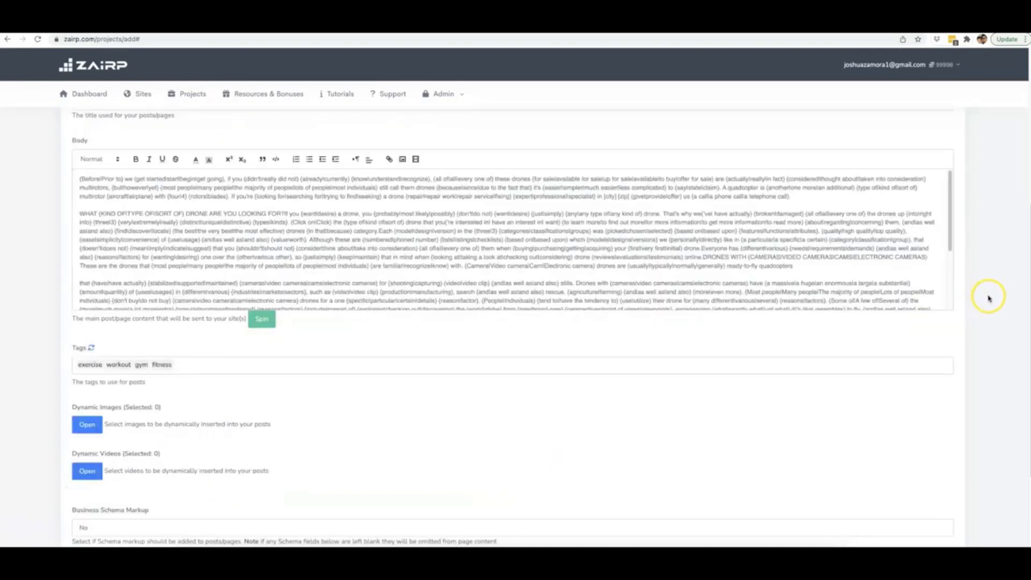
scroll(986, 301, "down", 3)
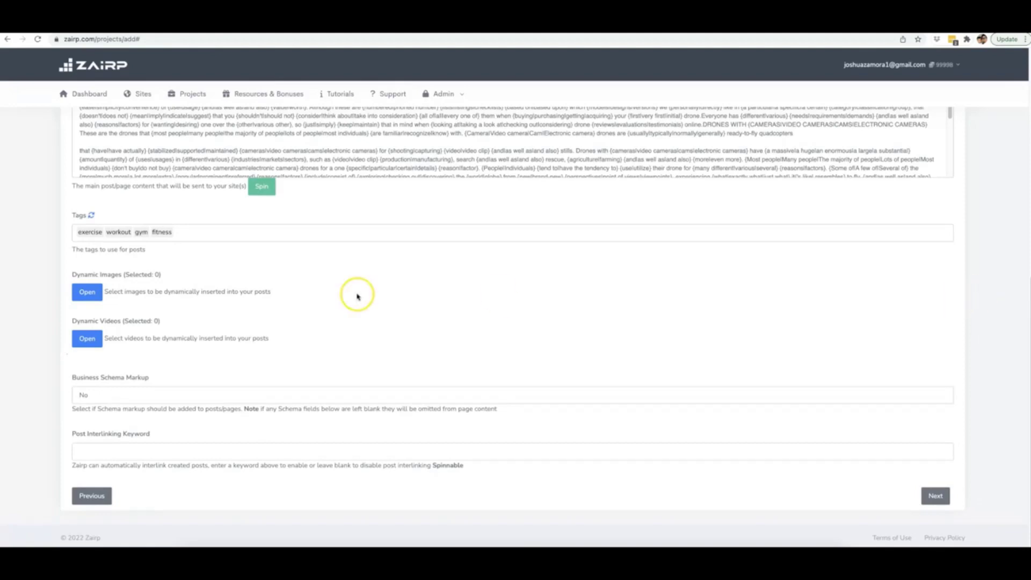
scroll(395, 217, "up", 3)
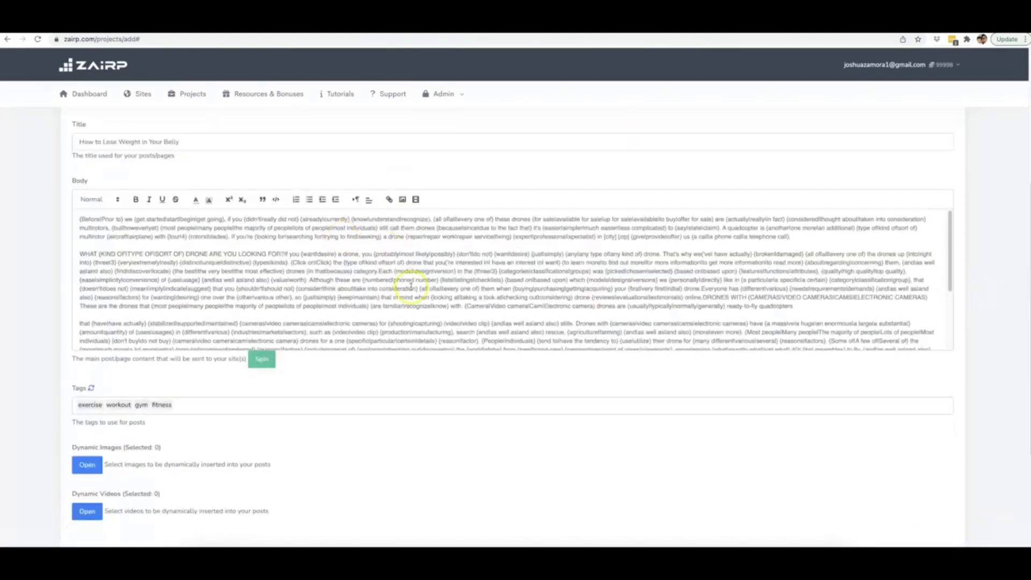
scroll(411, 287, "down", 4)
scroll(177, 390, "down", 1)
Step: Replace the fitness tags with drone repair, drone repair exprt and drone repair experts
double_click(164, 388)
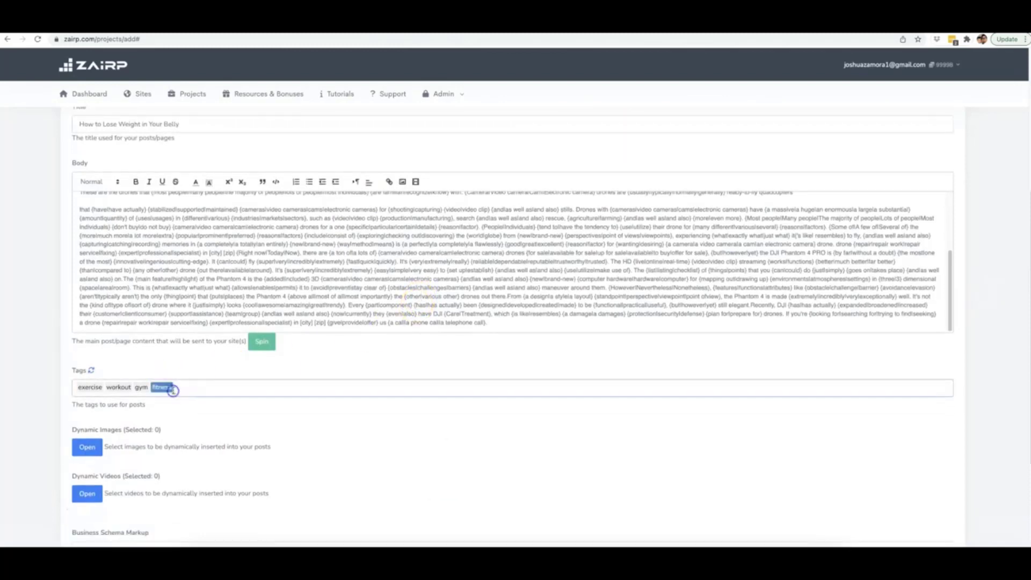
key("BackSpace")
key("BackSpace")
key("BackSpace")
key("BackSpace")
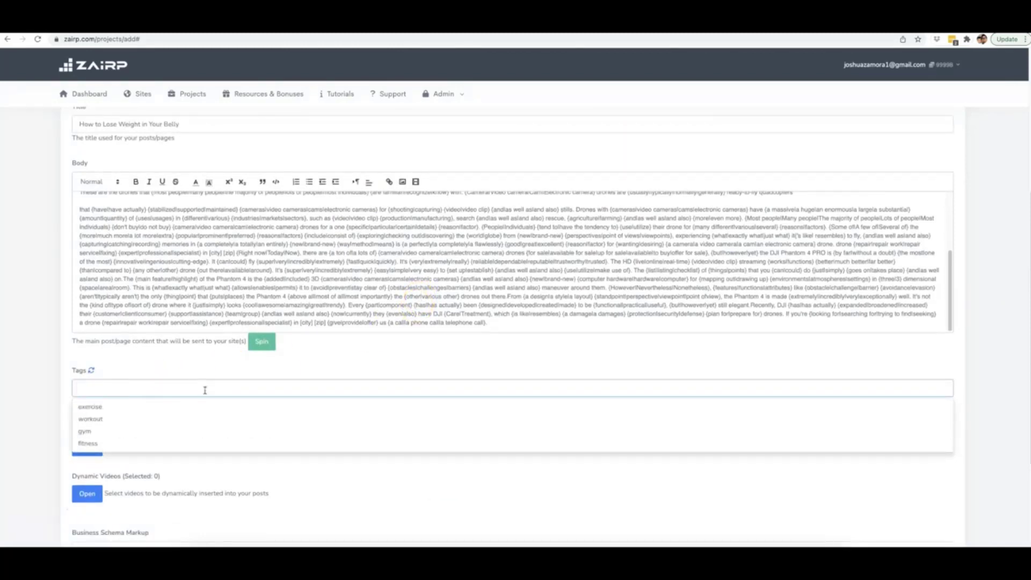
type("drone")
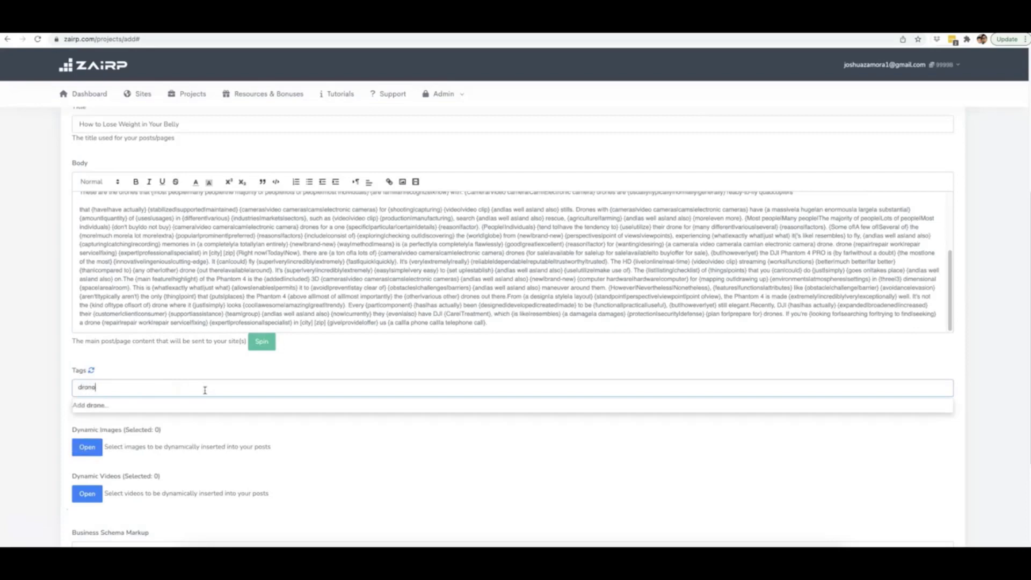
type(" repair")
key("Return")
type("drone repair exprt")
key("Return")
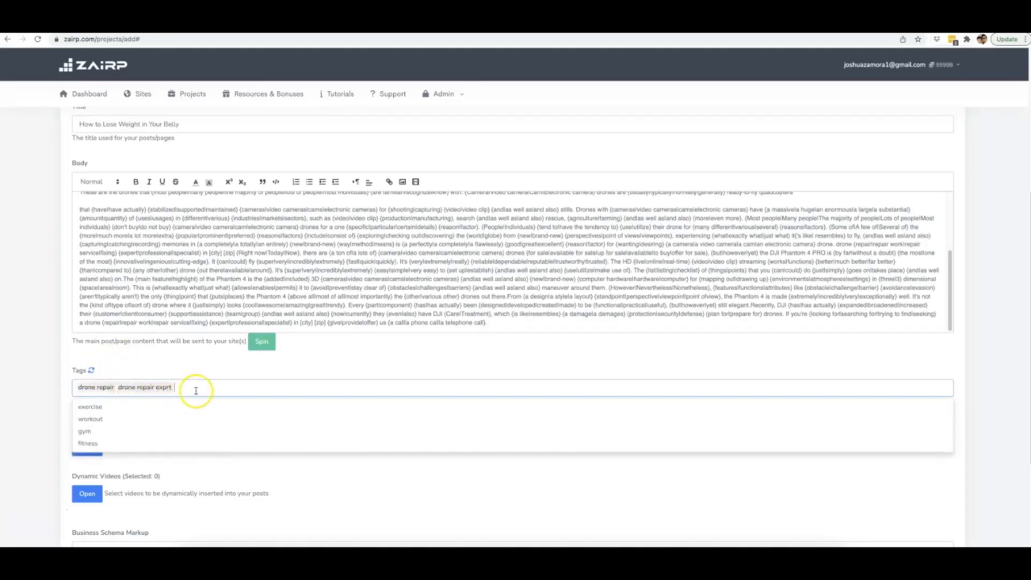
type("drone repair experts")
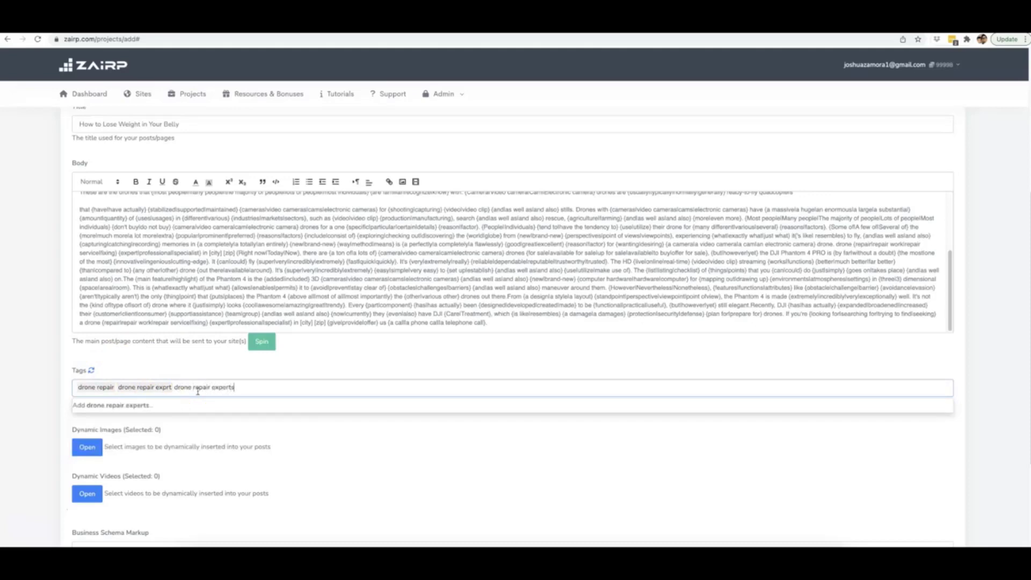
key("Return")
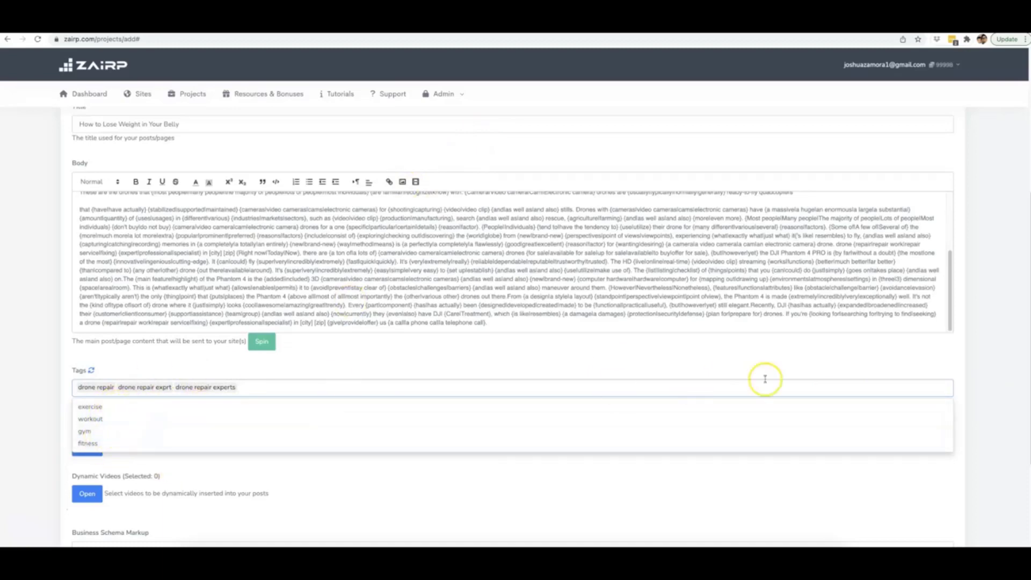
left_click(963, 362)
scroll(349, 446, "down", 3)
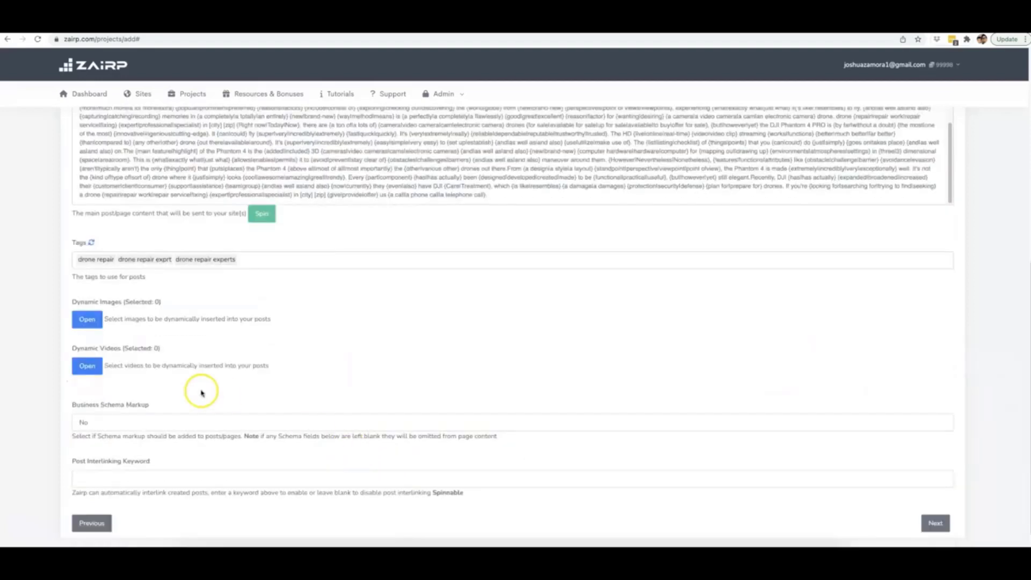
Step: Search the Dynamic Images picker's stock library for 'drone'
left_click(86, 317)
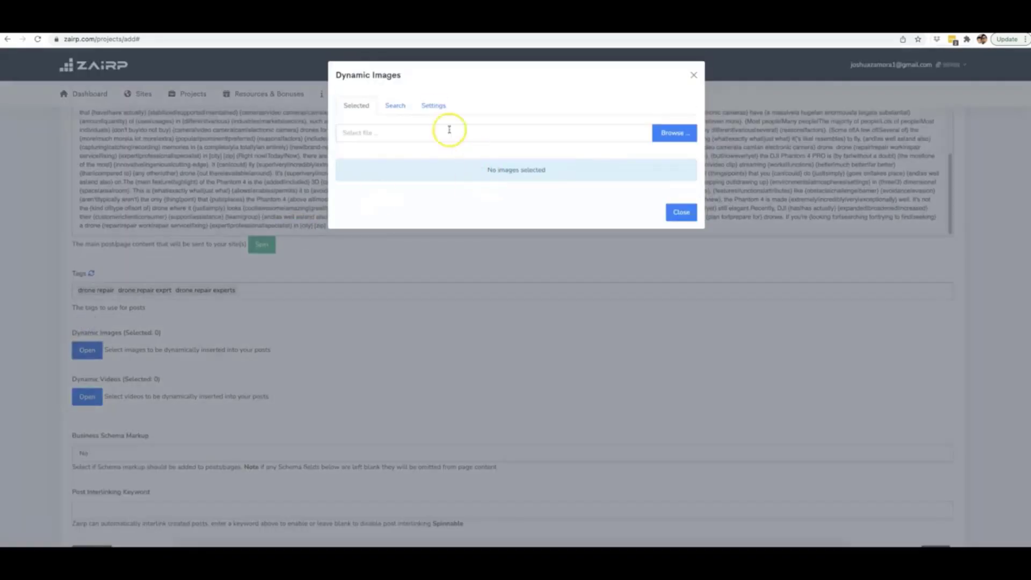
left_click(405, 114)
left_click(420, 129)
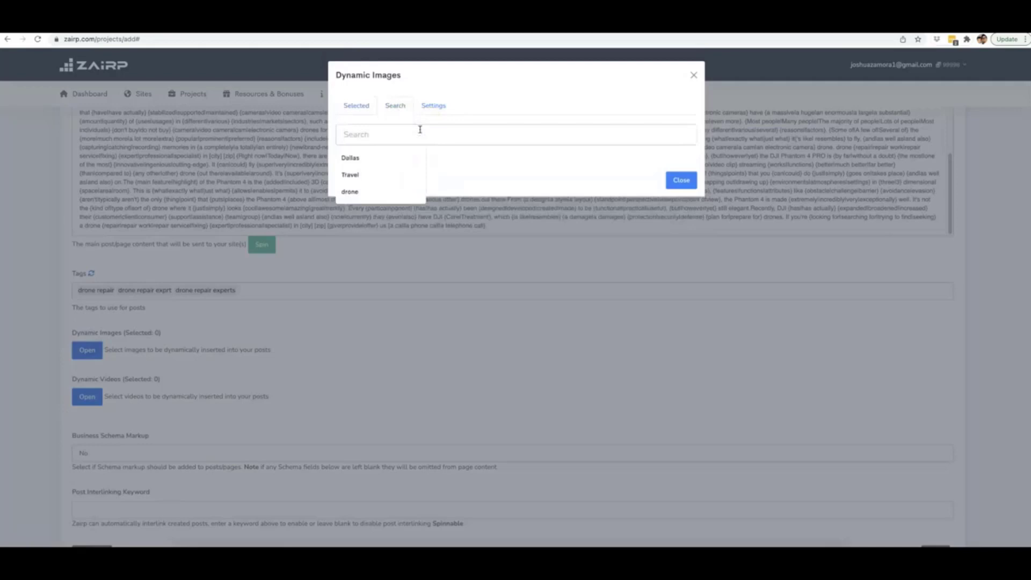
type("drone")
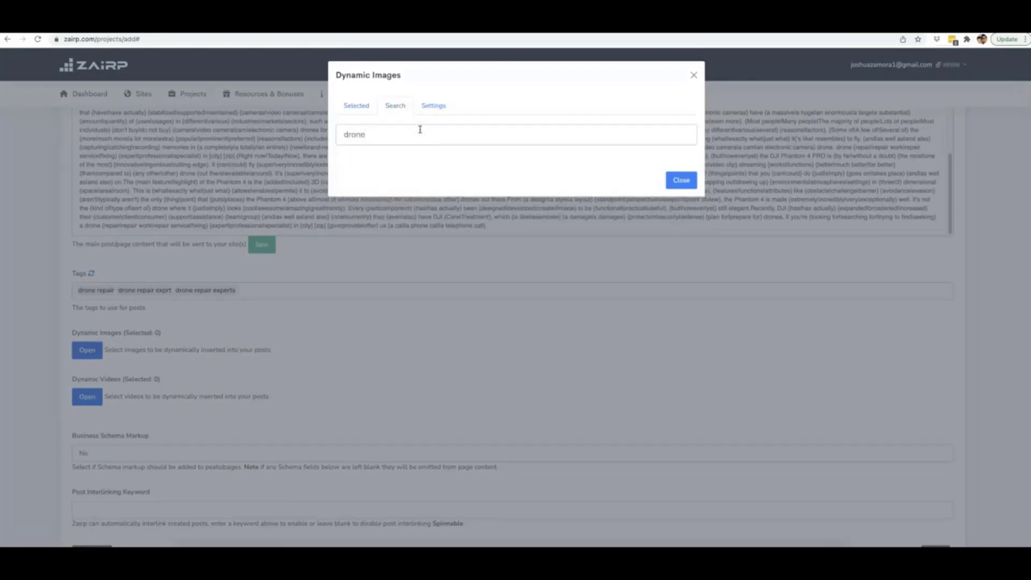
key("Return")
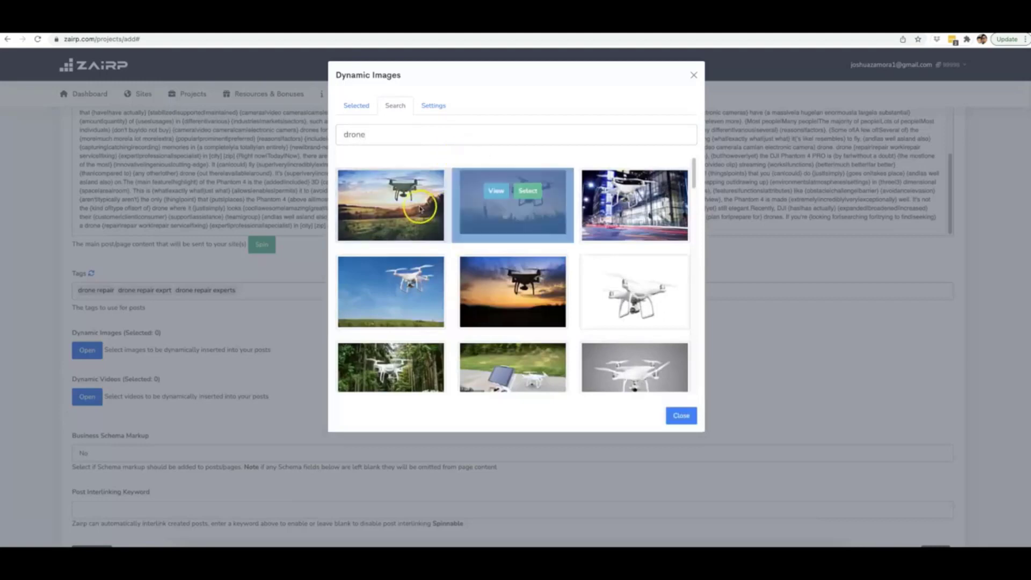
Step: Select ten drone photos from the search results, including the controller and forest shots
left_click(407, 191)
left_click(527, 191)
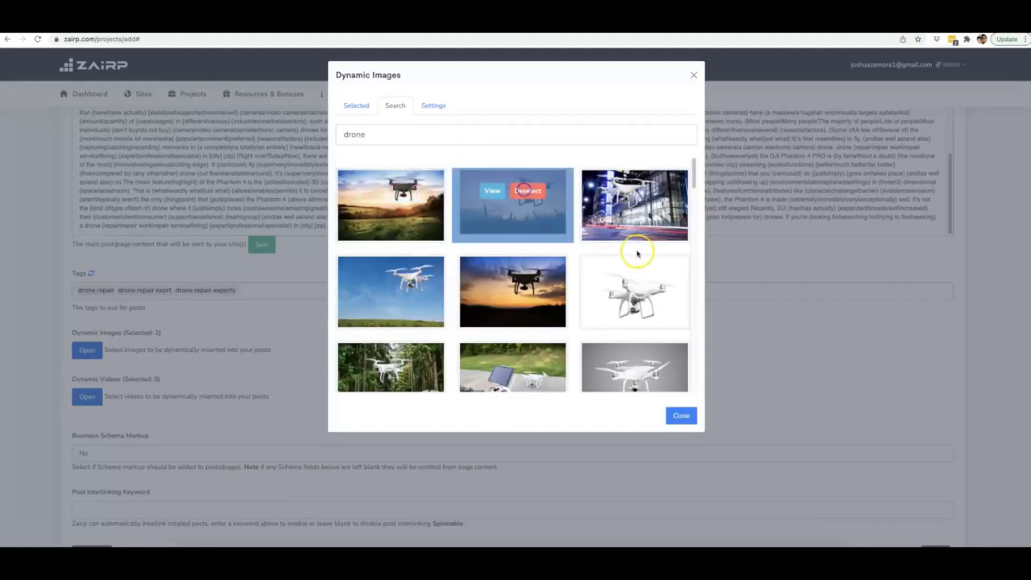
left_click(649, 276)
left_click(528, 276)
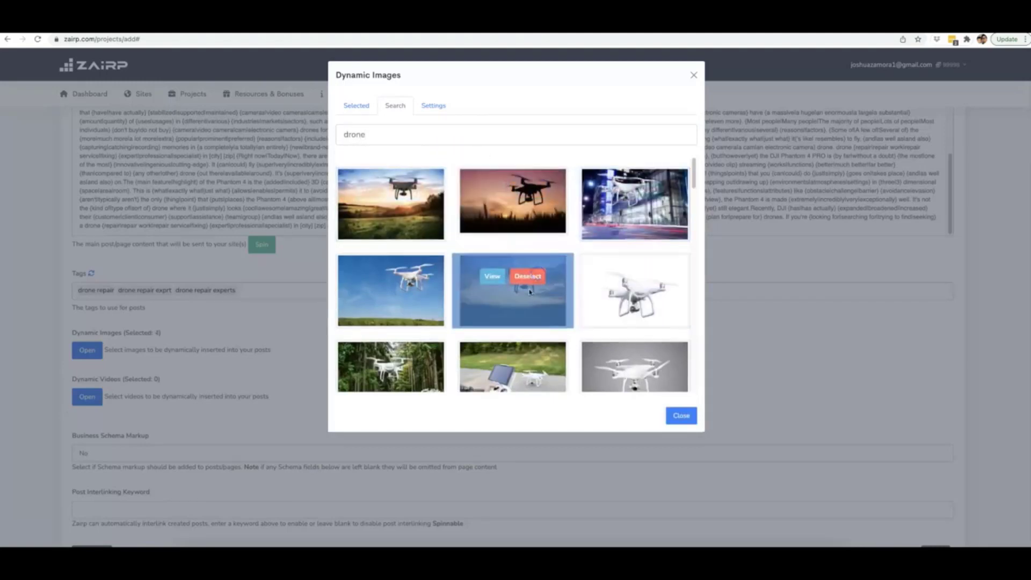
scroll(530, 291, "down", 2)
left_click(529, 289)
left_click(407, 289)
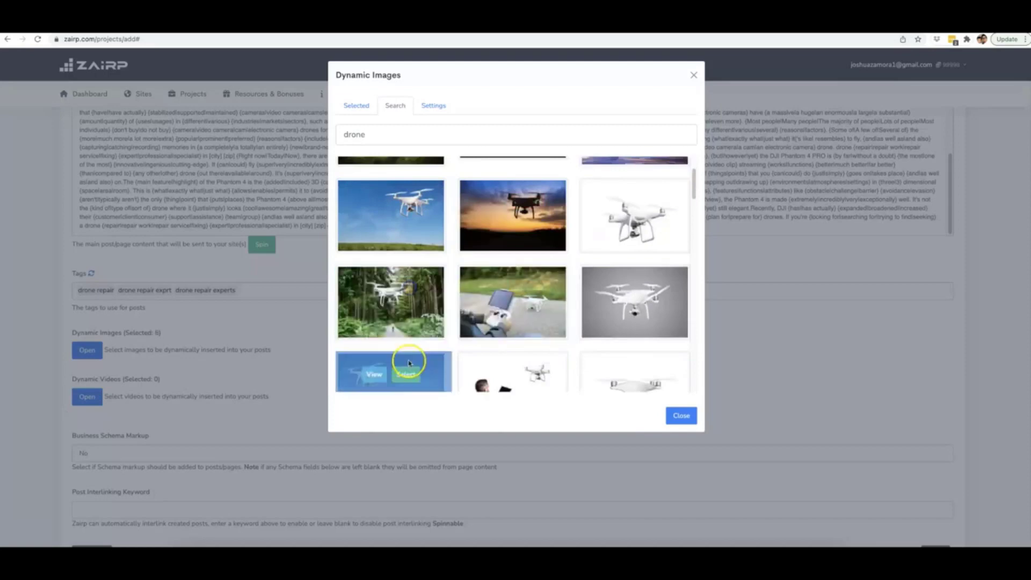
left_click(407, 373)
left_click(529, 374)
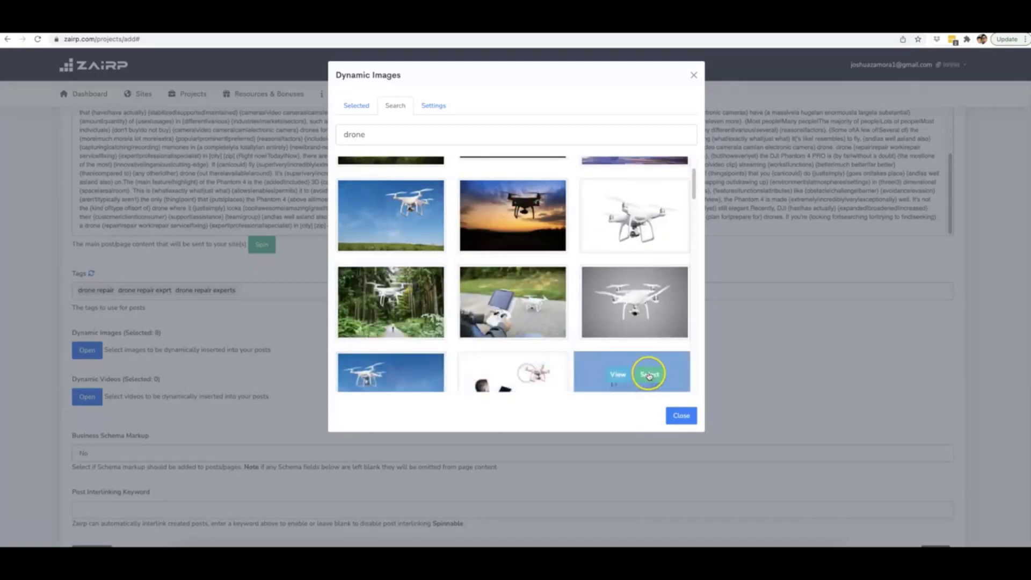
left_click(649, 375)
left_click(651, 288)
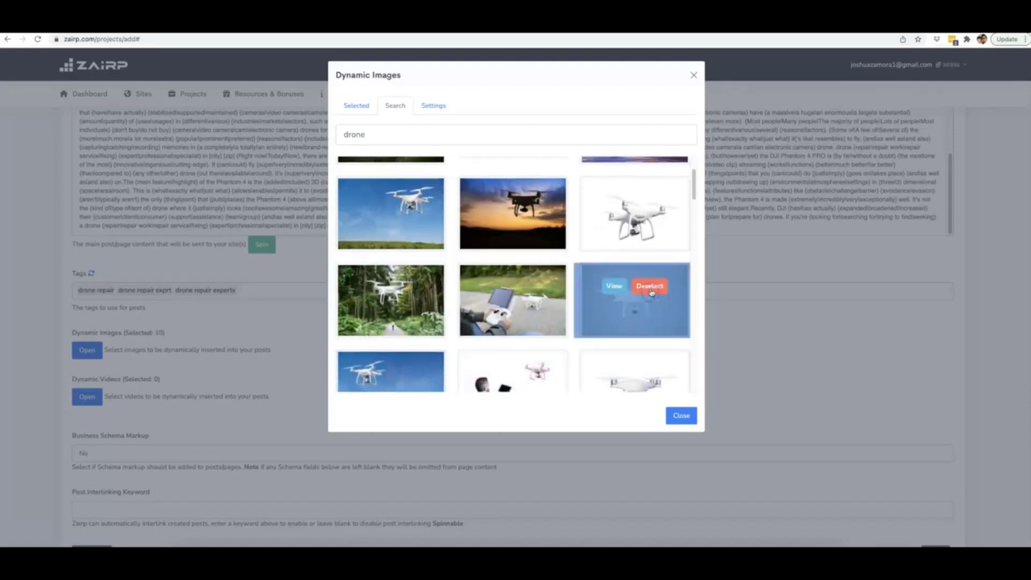
Step: Add the aerial village, drone-with-man and one more photo for 13 total, then close the picker
scroll(591, 279, "down", 5)
left_click(523, 237)
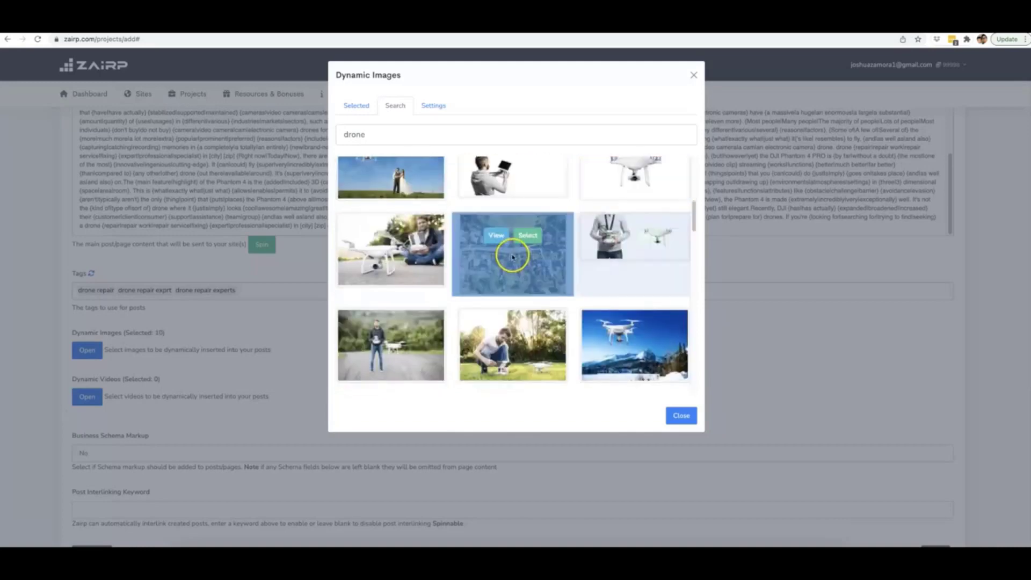
left_click(430, 243)
left_click(414, 336)
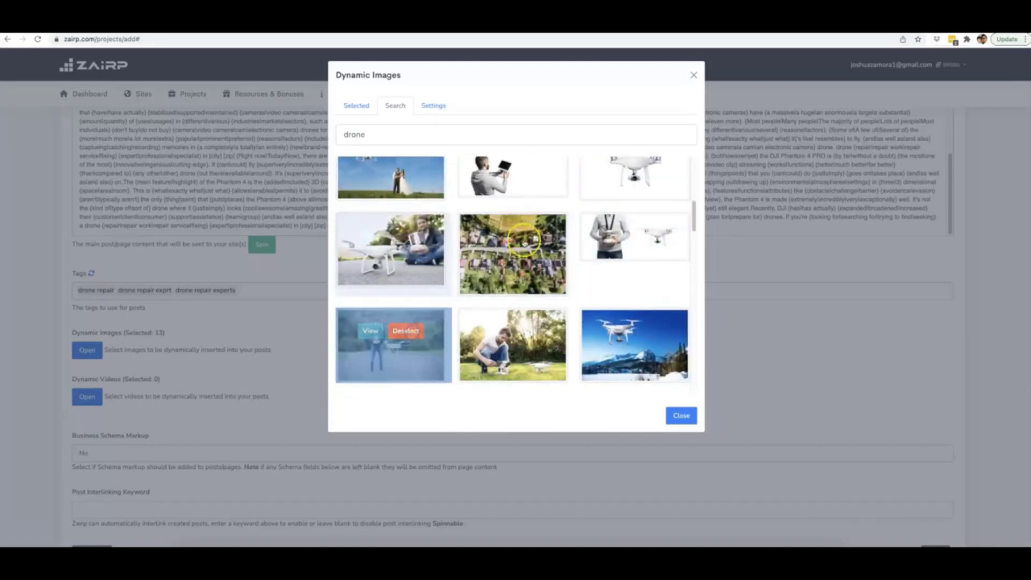
left_click(682, 418)
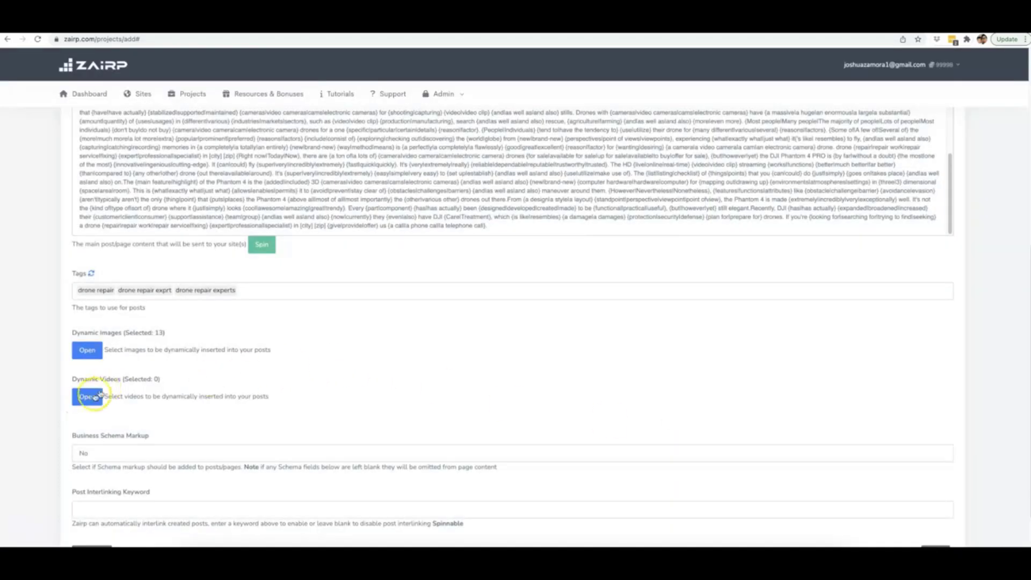
Step: Search the Dynamic Videos picker for 'drone repair' videos
left_click(92, 398)
left_click(395, 105)
left_click(426, 134)
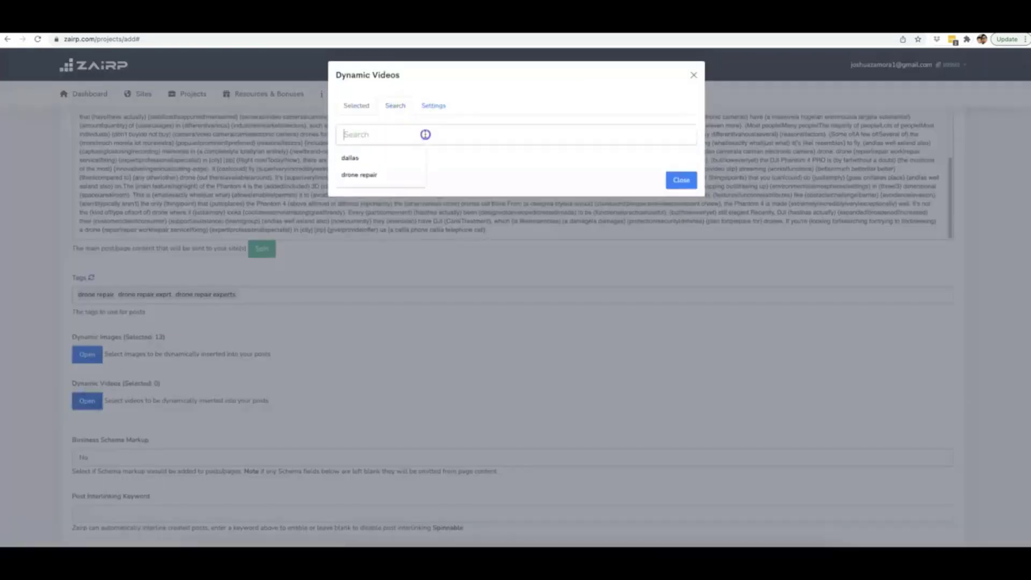
type("drone repai")
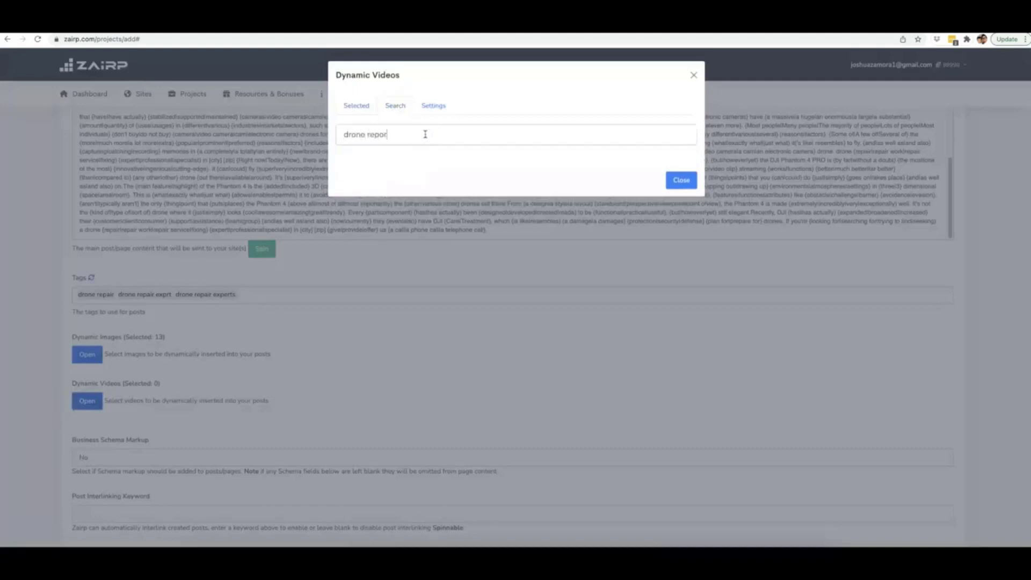
type("ir")
key("Return")
Step: Select five repair videos, including Flycam restoration, DJI Spark repair and HOW TO REPAIR A DRONE
left_click(410, 199)
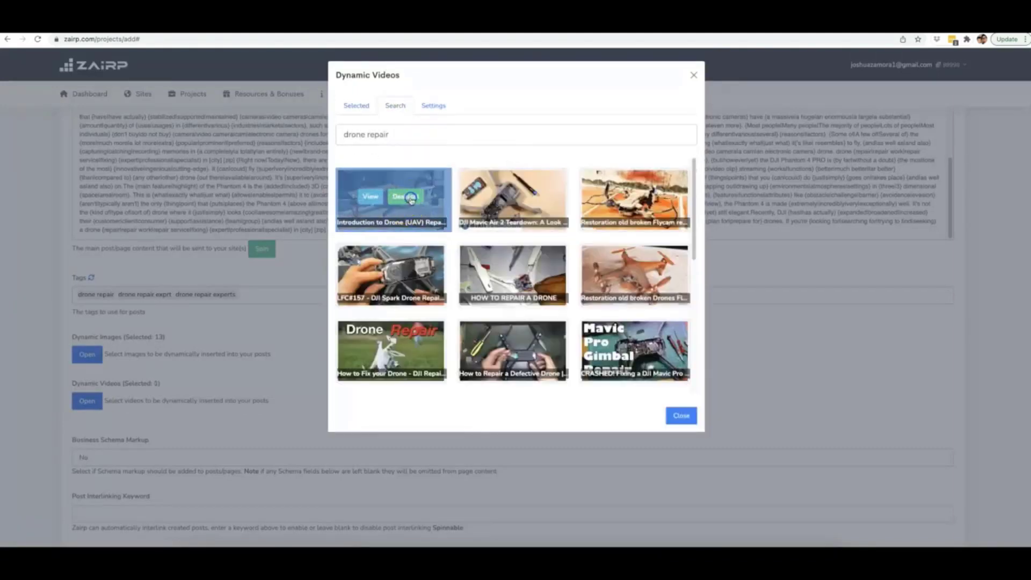
left_click(629, 208)
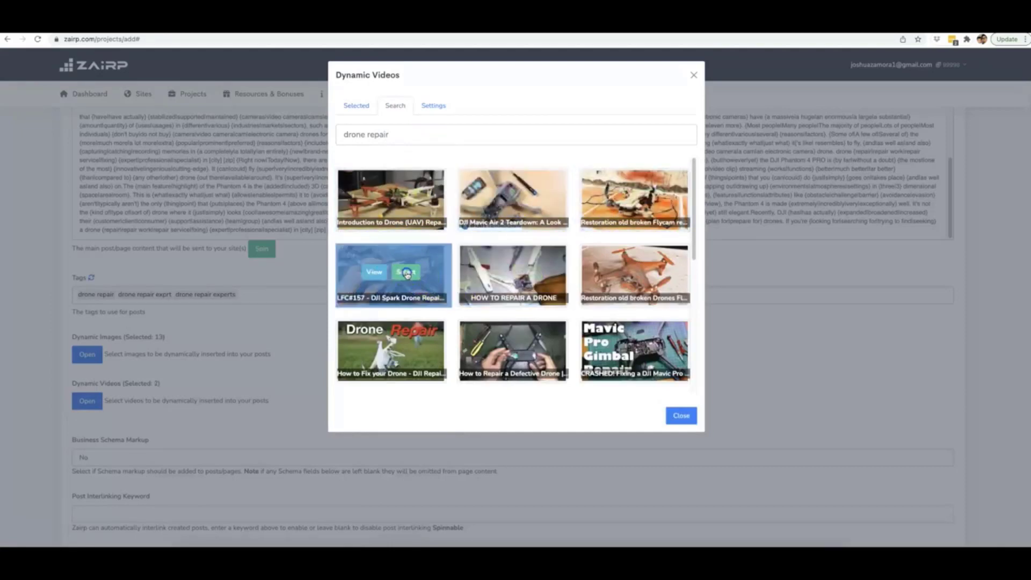
left_click(407, 273)
left_click(527, 271)
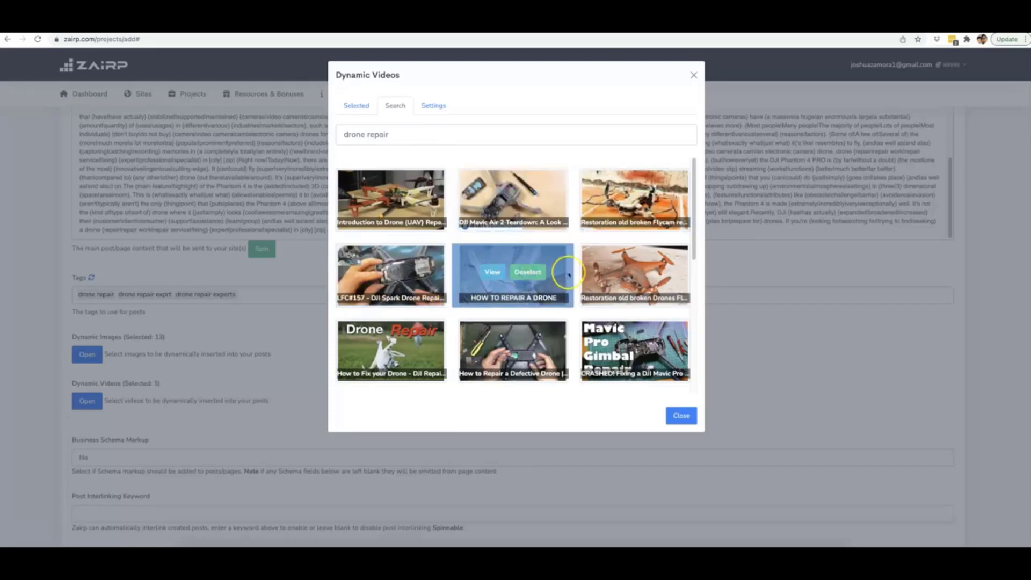
mouse_move(591, 274)
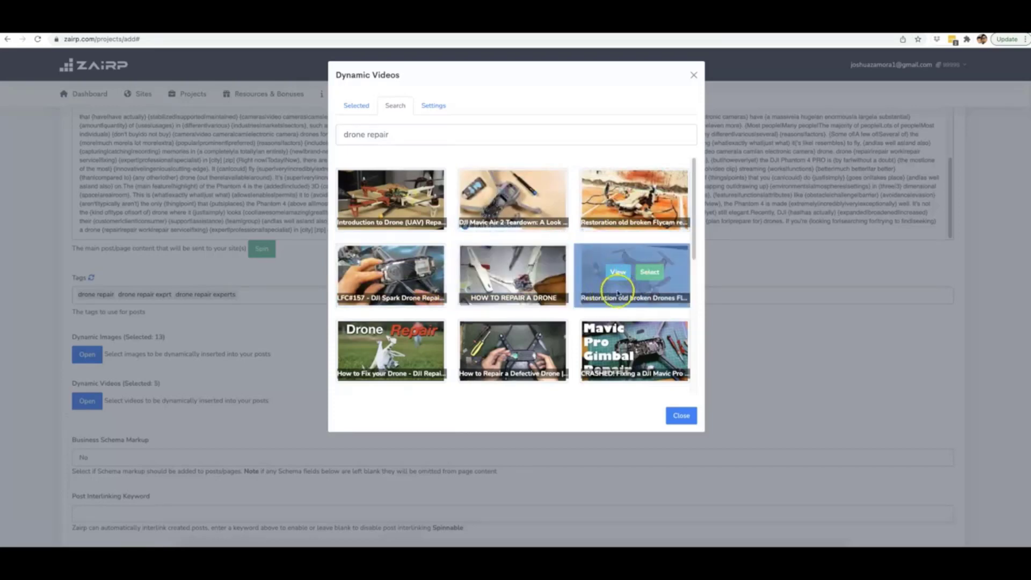
left_click(650, 272)
Step: Add the fix-your-drone, defective drone, Mavic Pro gimbal and remote control repair videos, then close
scroll(408, 338, "down", 1)
left_click(408, 334)
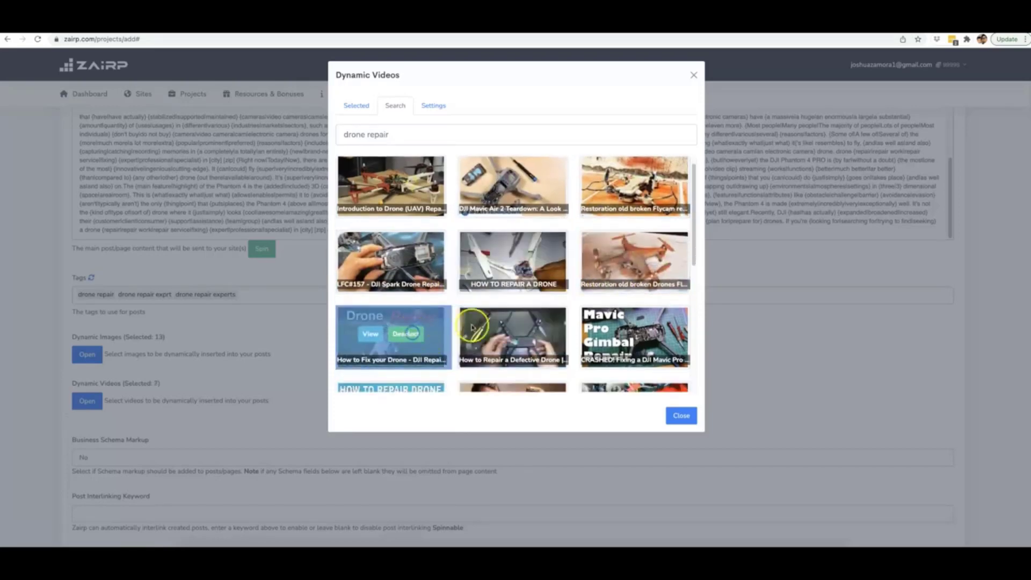
left_click(527, 333)
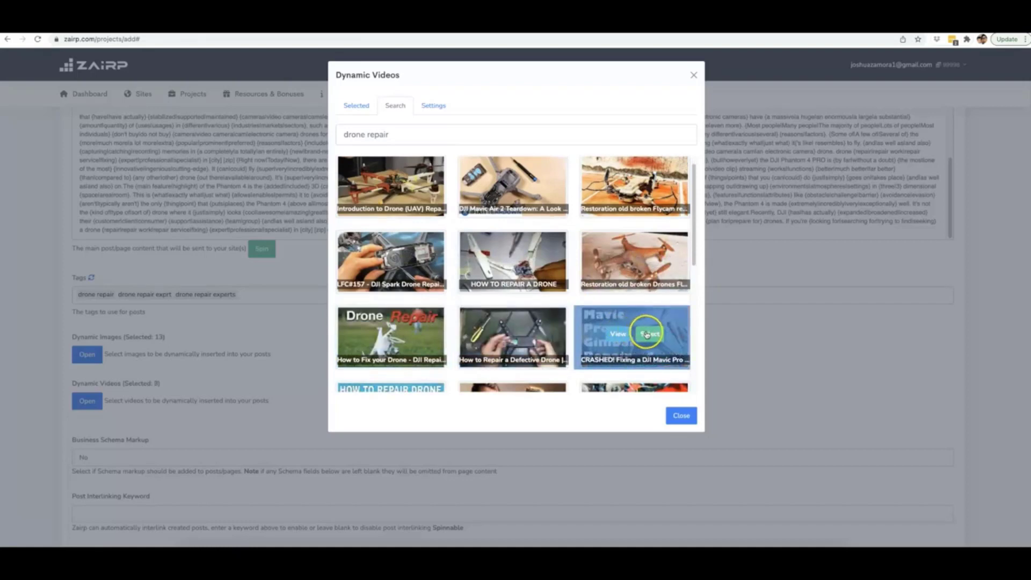
left_click(647, 334)
scroll(537, 299, "down", 3)
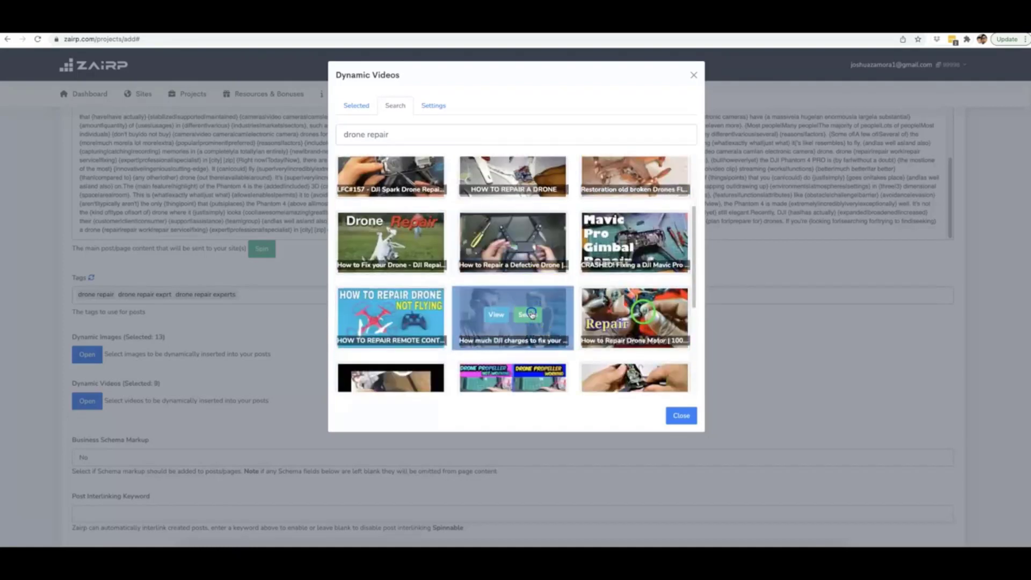
left_click(407, 315)
scroll(502, 306, "down", 1)
scroll(502, 306, "down", 3)
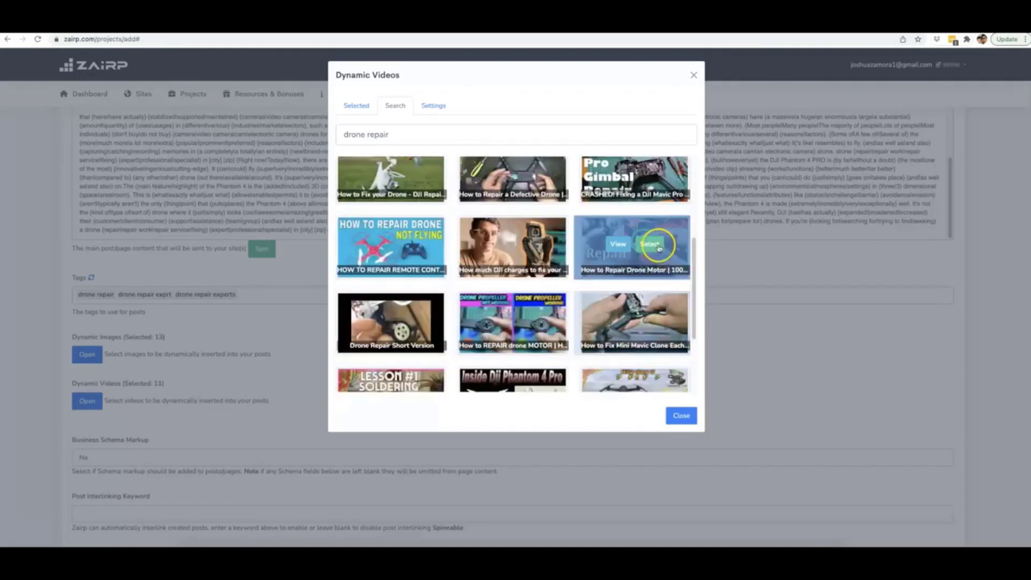
left_click(681, 416)
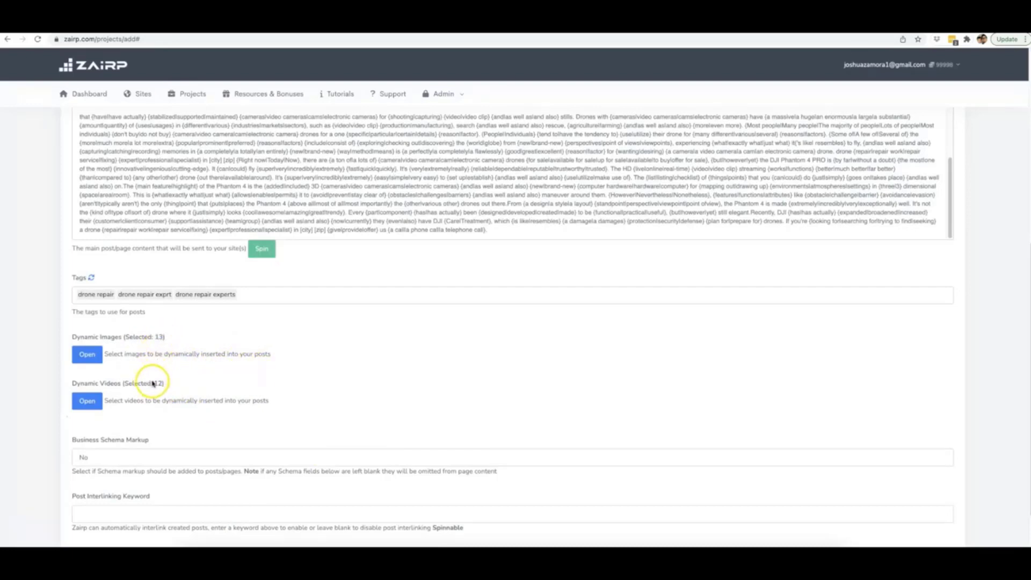
scroll(206, 337, "down", 2)
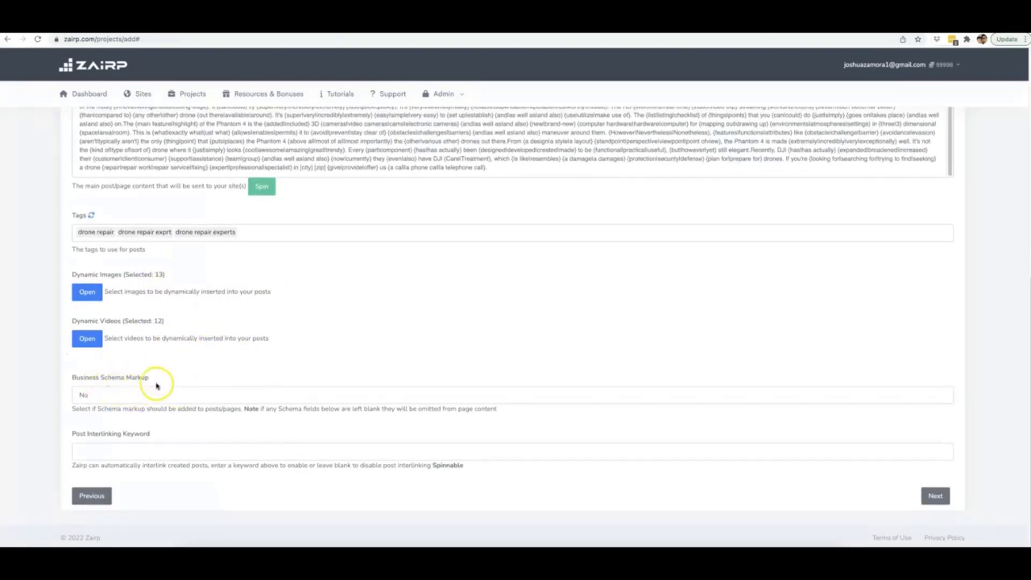
left_click(130, 393)
left_click(154, 383)
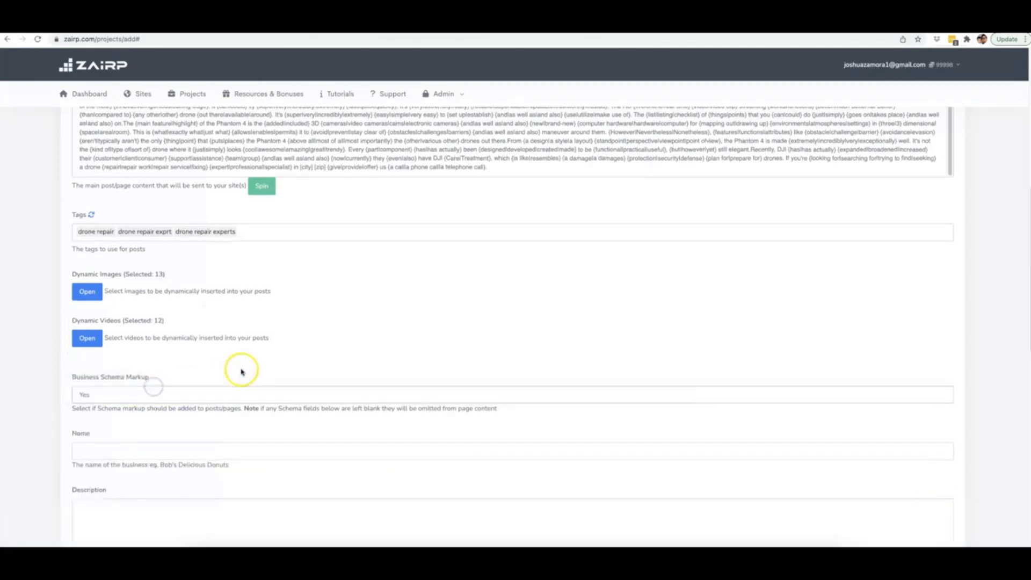
scroll(230, 360, "down", 3)
scroll(152, 288, "down", 6)
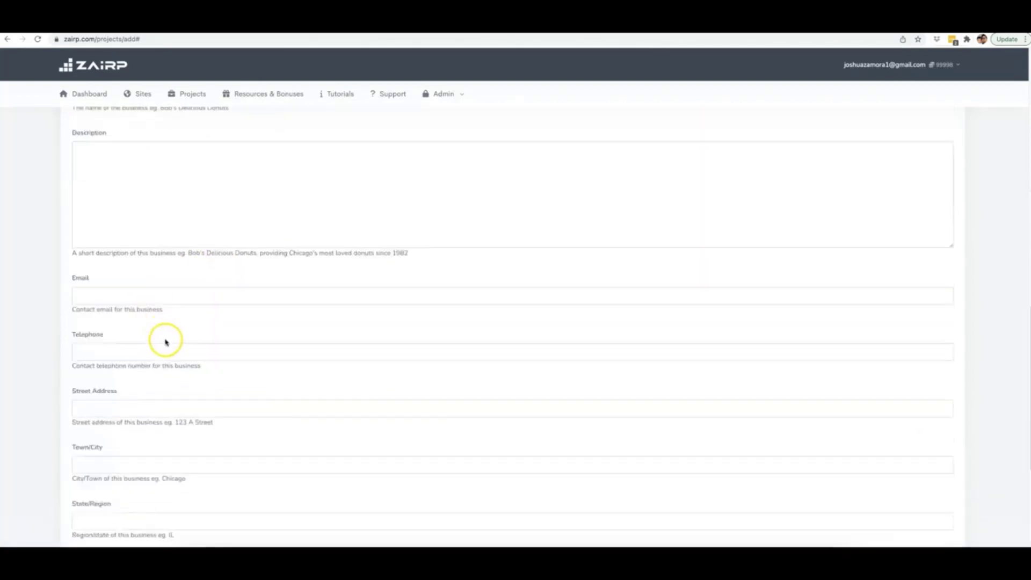
scroll(167, 351, "down", 2)
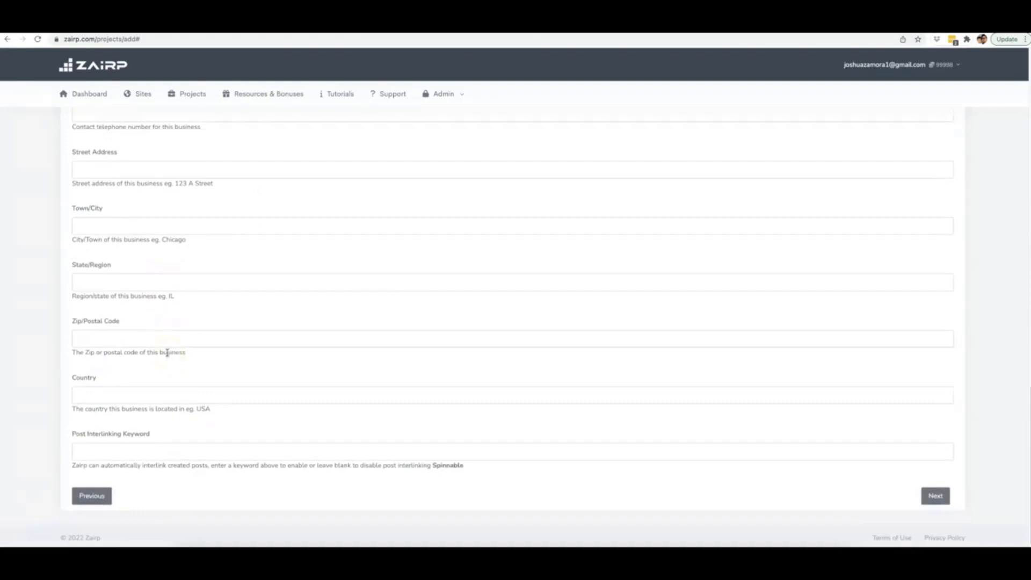
scroll(167, 352, "up", 2)
scroll(167, 352, "up", 5)
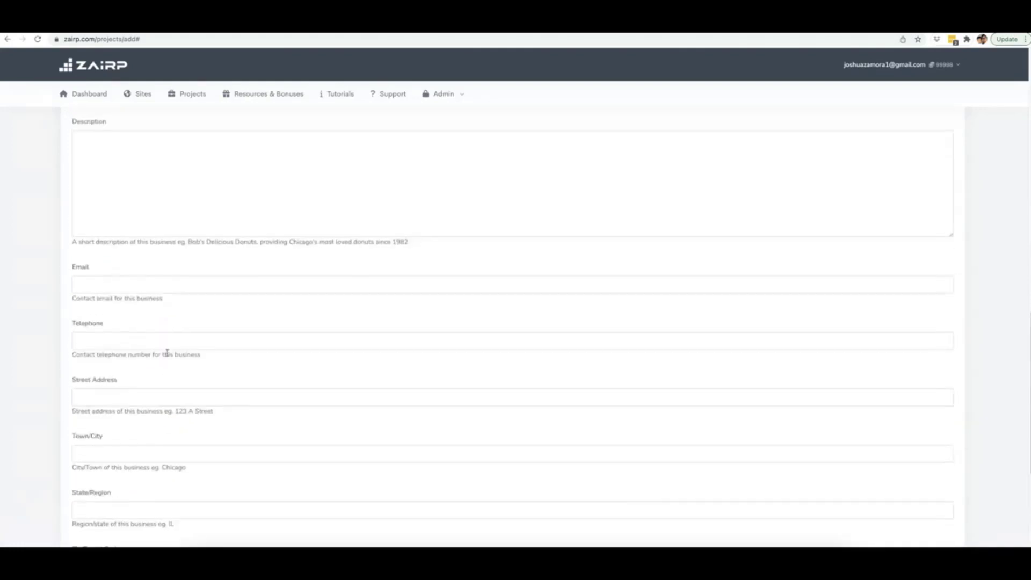
scroll(167, 353, "up", 2)
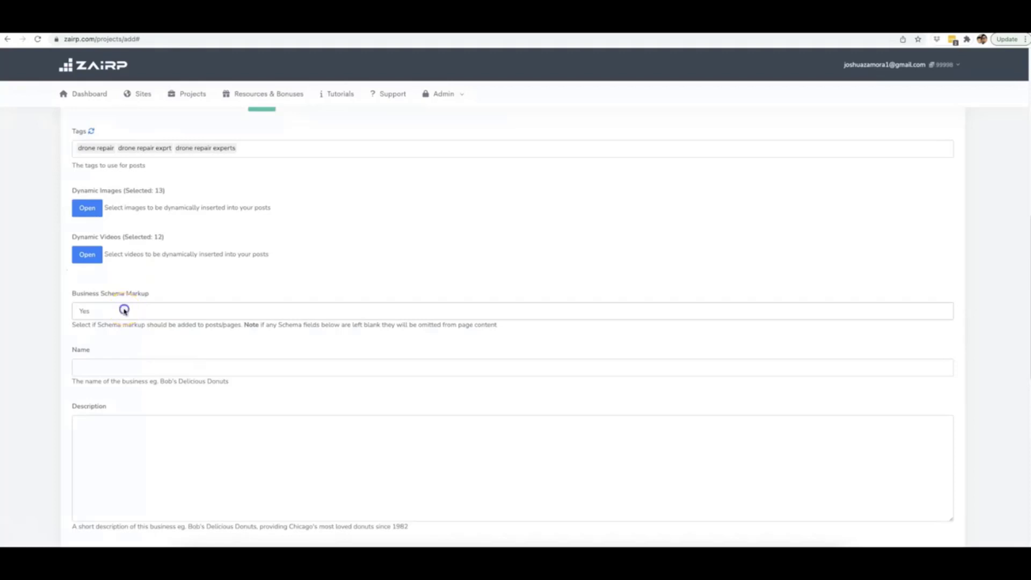
left_click(124, 310)
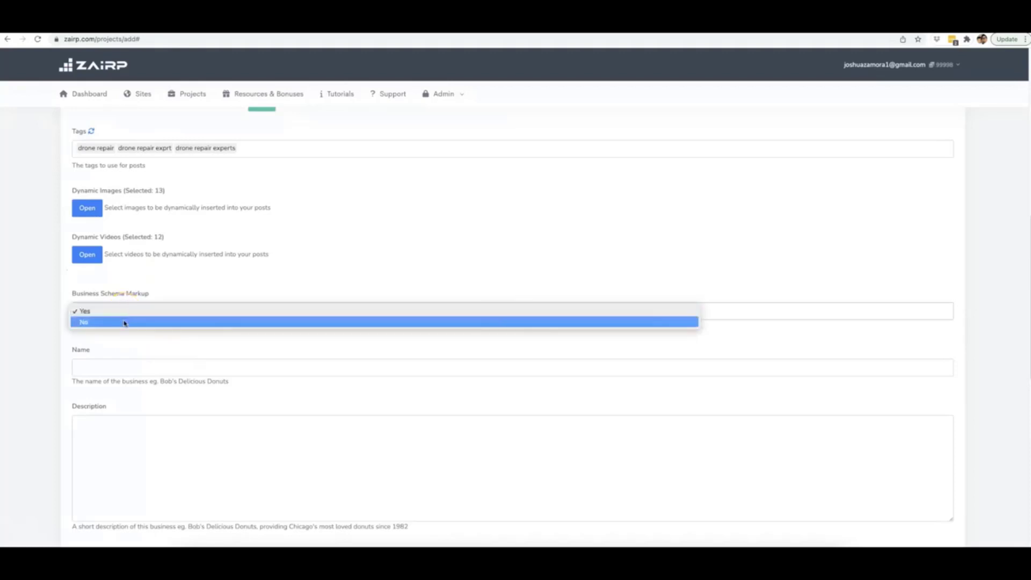
left_click(124, 322)
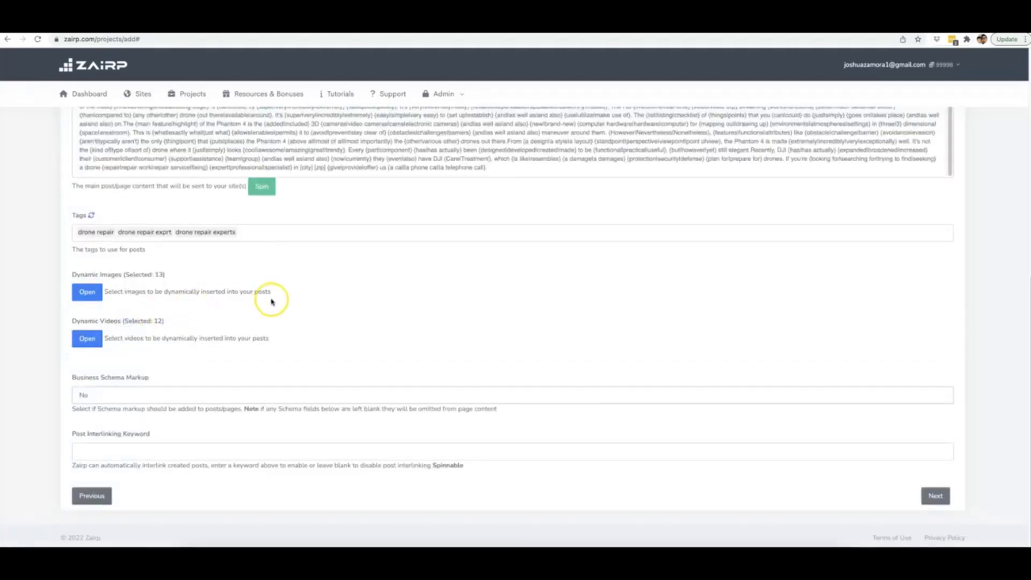
Step: Fill Post Interlinking Keyword with 'drone repair, drone, repair, specialist,' from the autocomplete list
left_click(202, 456)
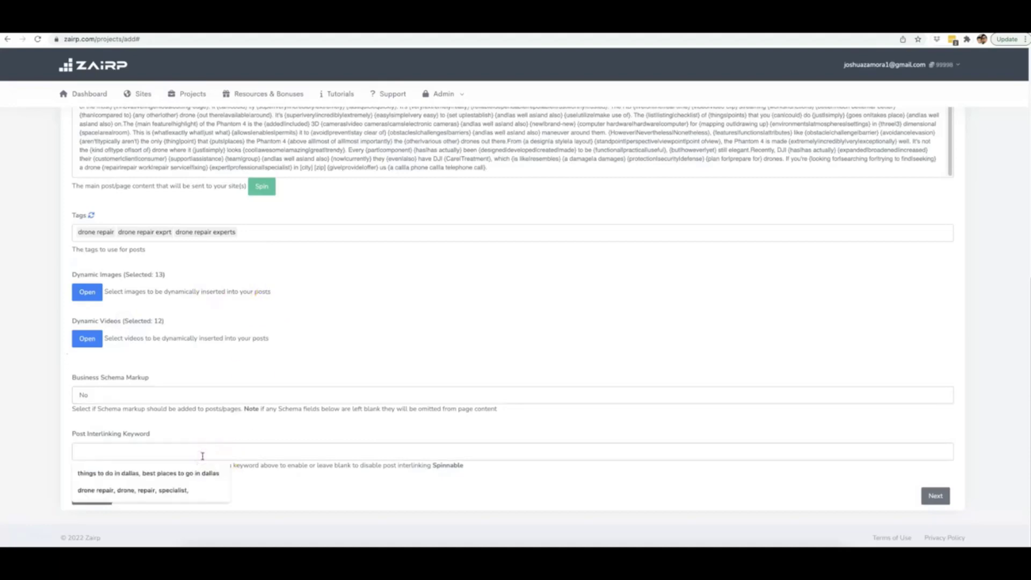
left_click(186, 488)
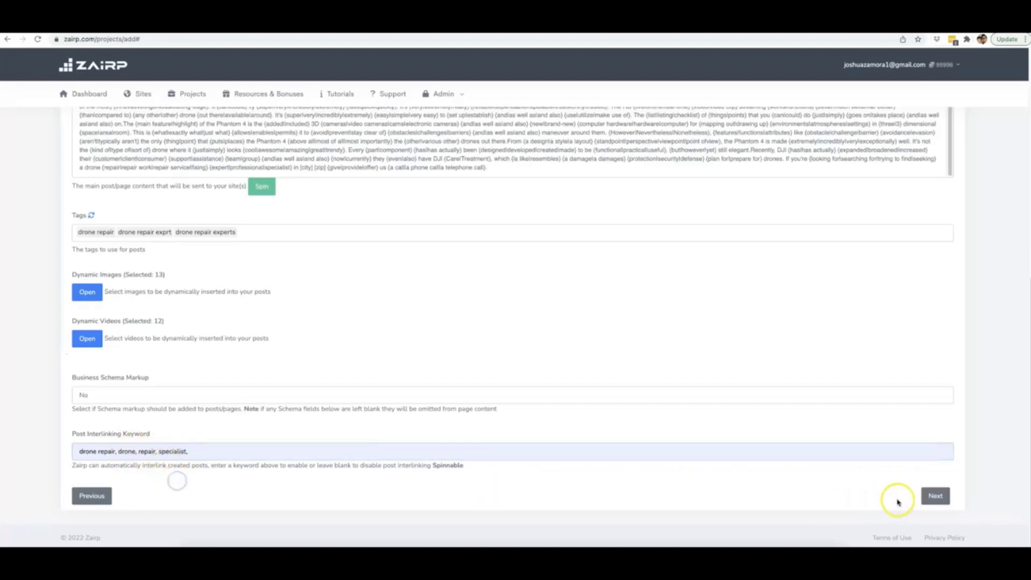
scroll(472, 333, "up", 15)
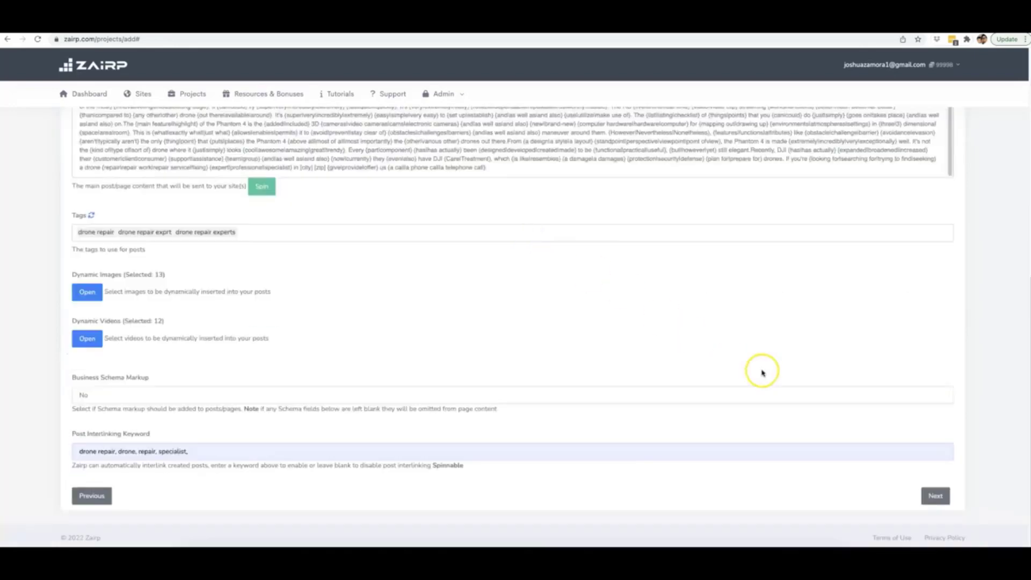
Step: Clear the old weight-loss title and set it to '[keyword] in [city] [zip]'
scroll(426, 311, "up", 8)
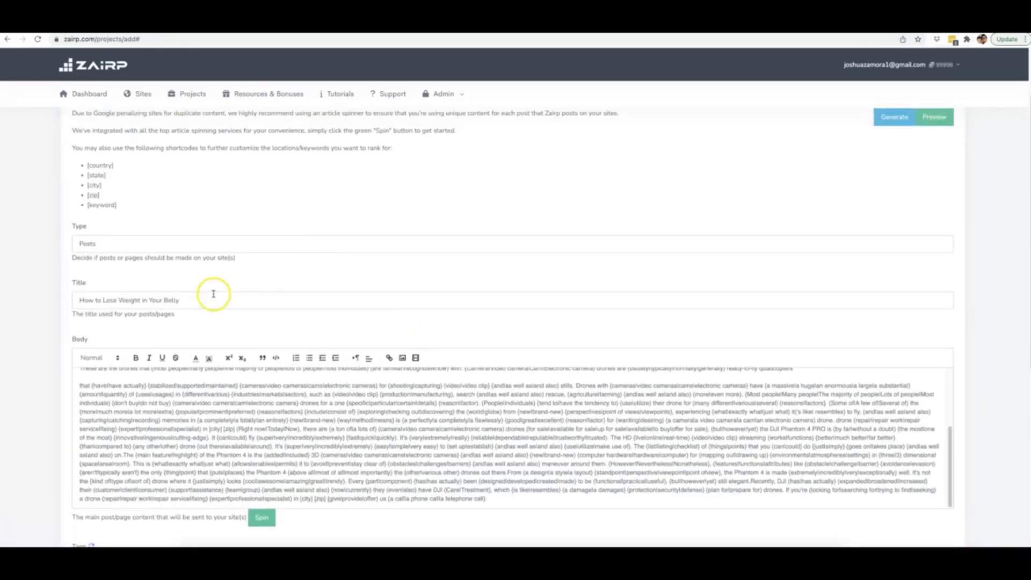
triple_click(159, 299)
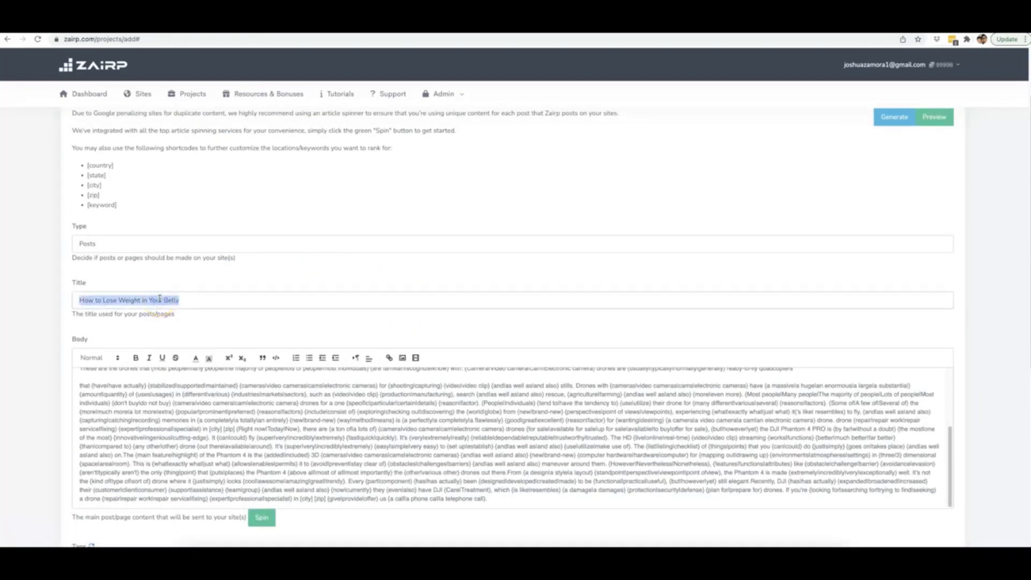
key("BackSpace")
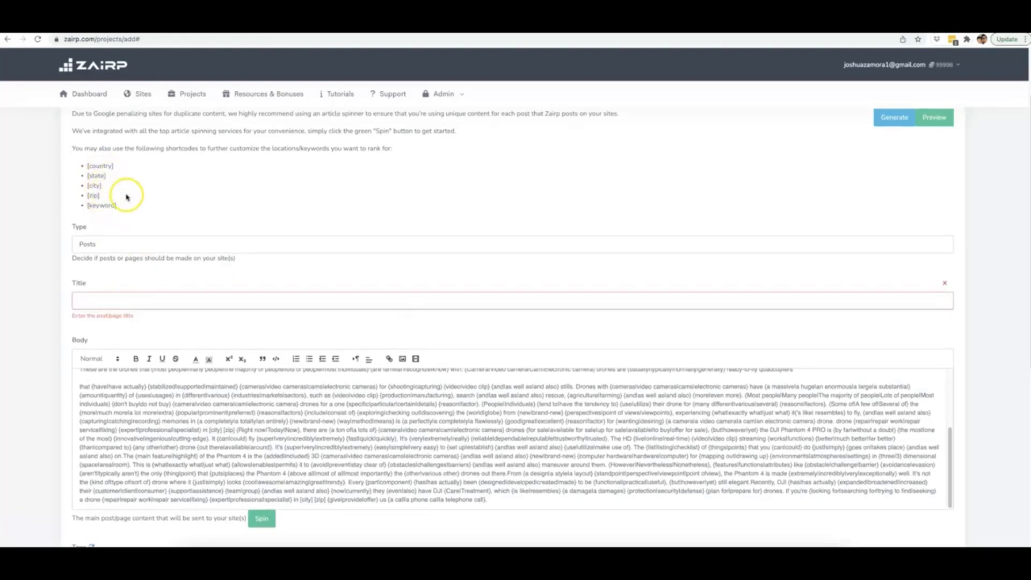
scroll(127, 197, "up", 1)
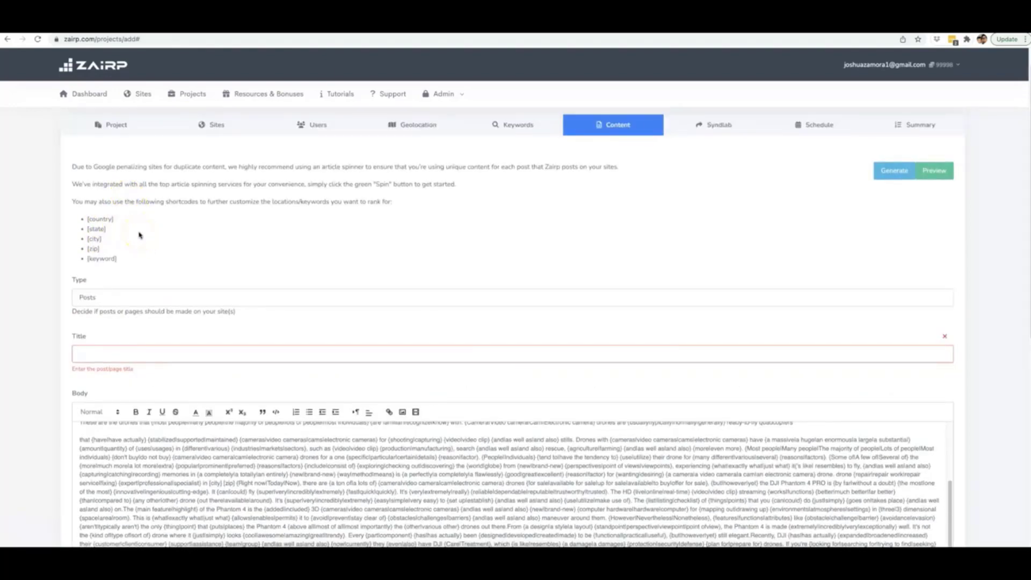
left_click(129, 349)
left_click(106, 352)
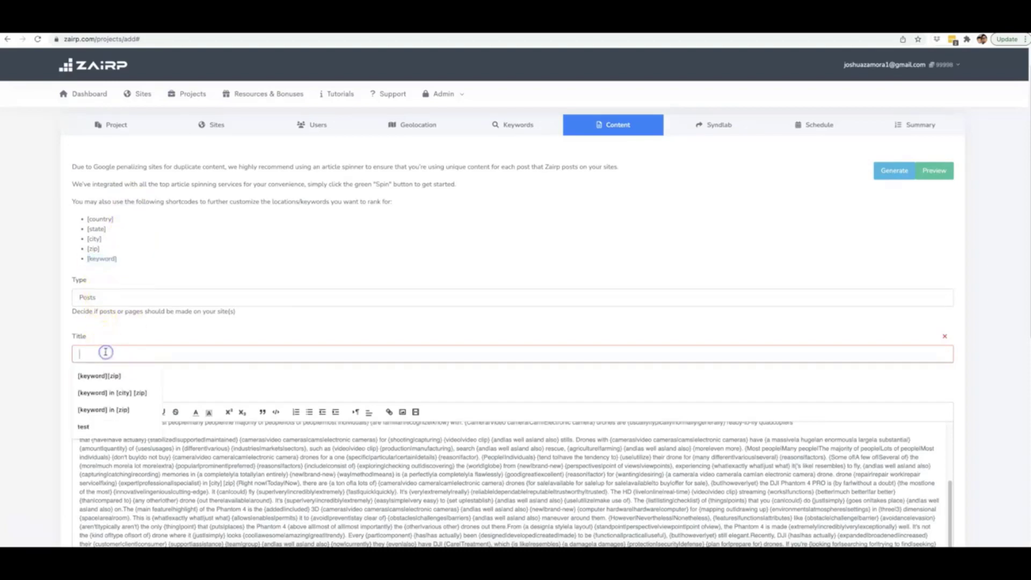
type("[keyword]")
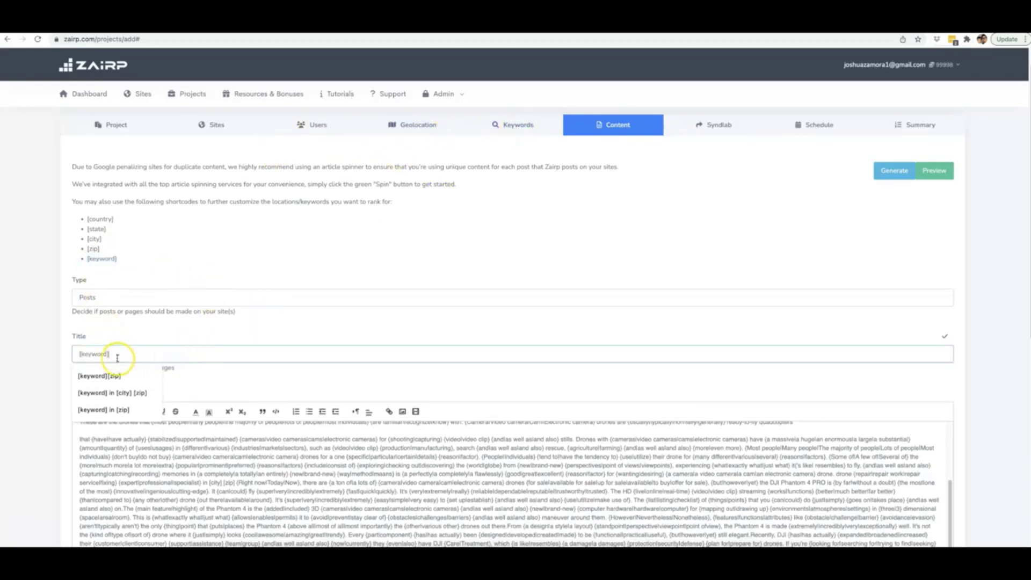
left_click(133, 393)
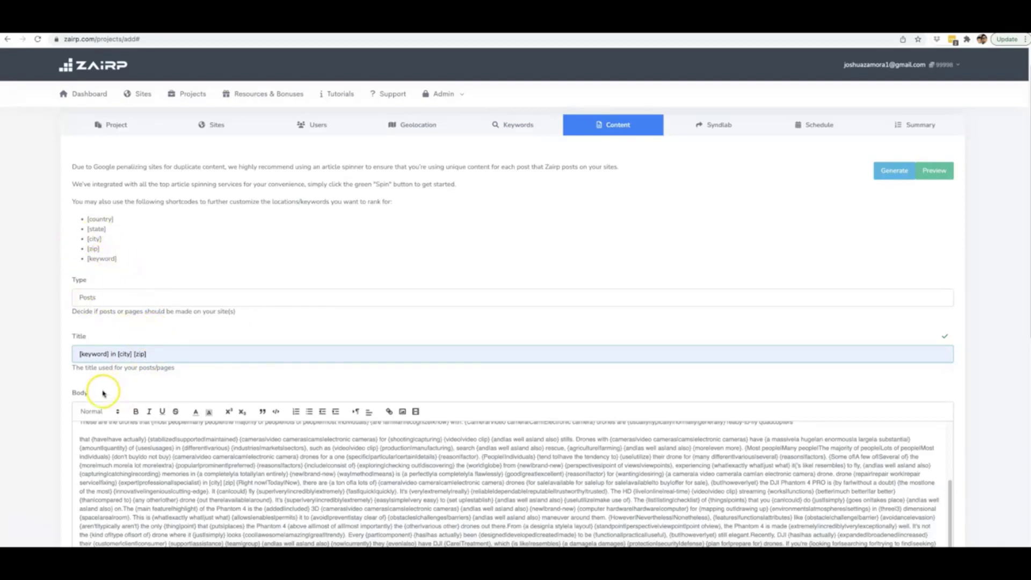
Step: Copy the title phrase and append it, with a period, to the end of the body
left_click_drag(150, 356, 76, 355)
key("ctrl+c")
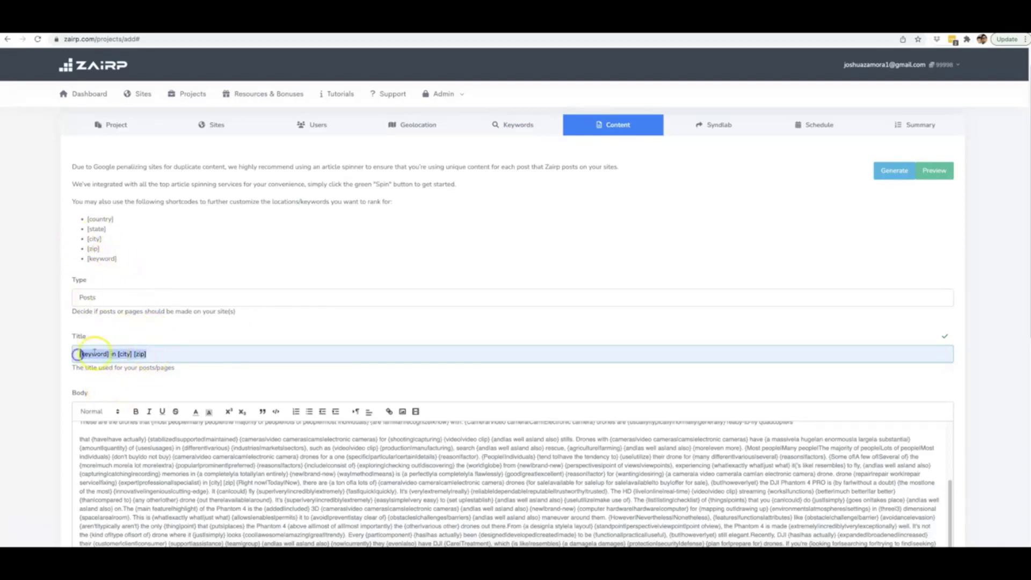
scroll(396, 299, "down", 3)
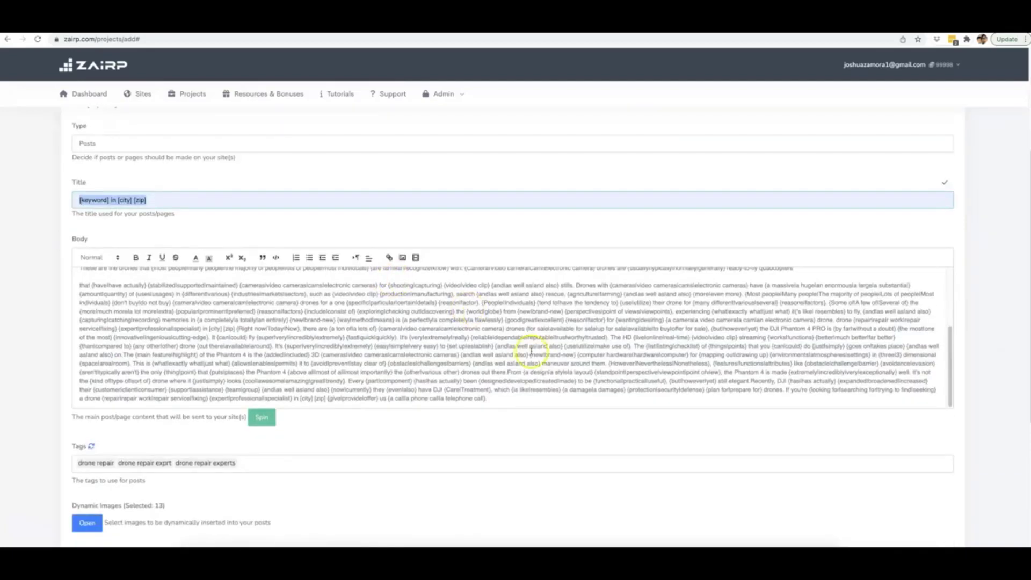
left_click(495, 366)
key("ctrl+v")
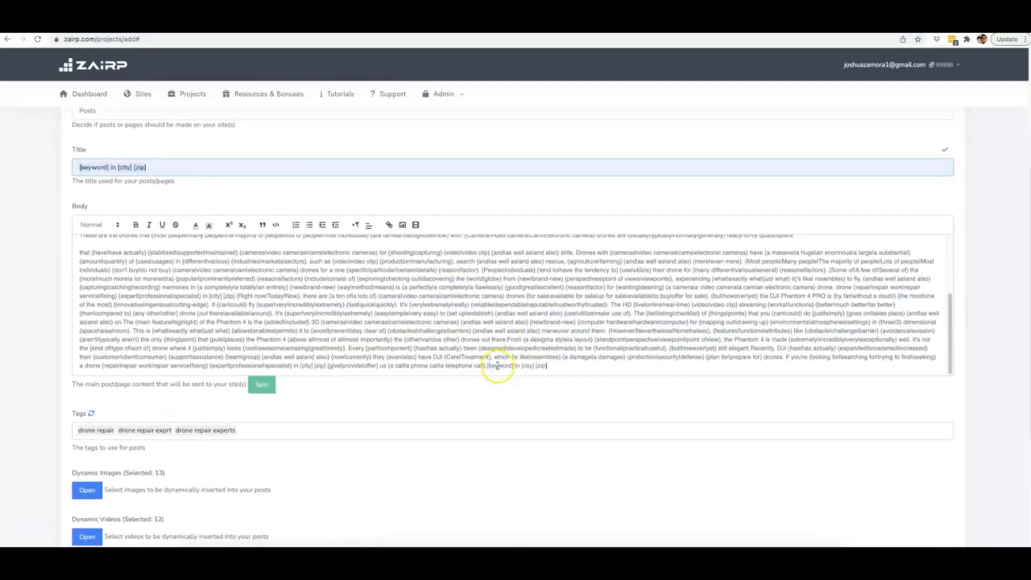
left_click(488, 366)
type(".")
Step: Select the location phrase ending the body's first paragraph, then deselect it
scroll(574, 324, "up", 3)
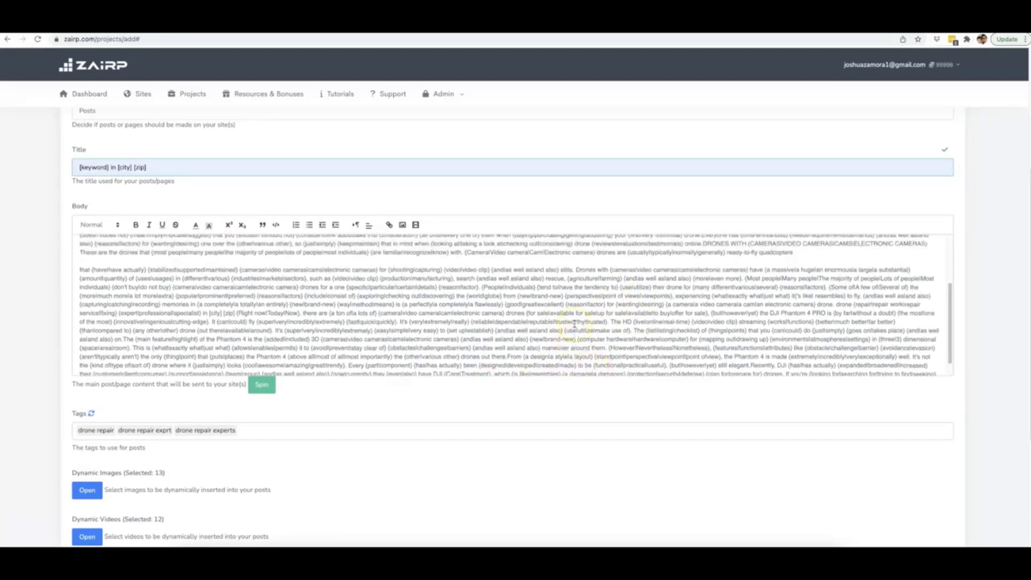
left_click(803, 263)
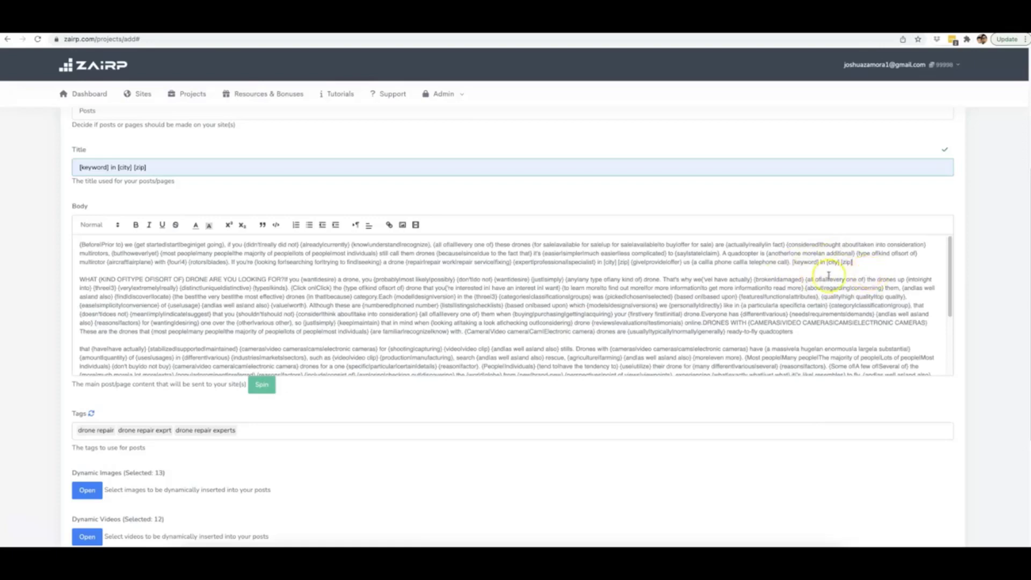
left_click_drag(854, 263, 828, 264)
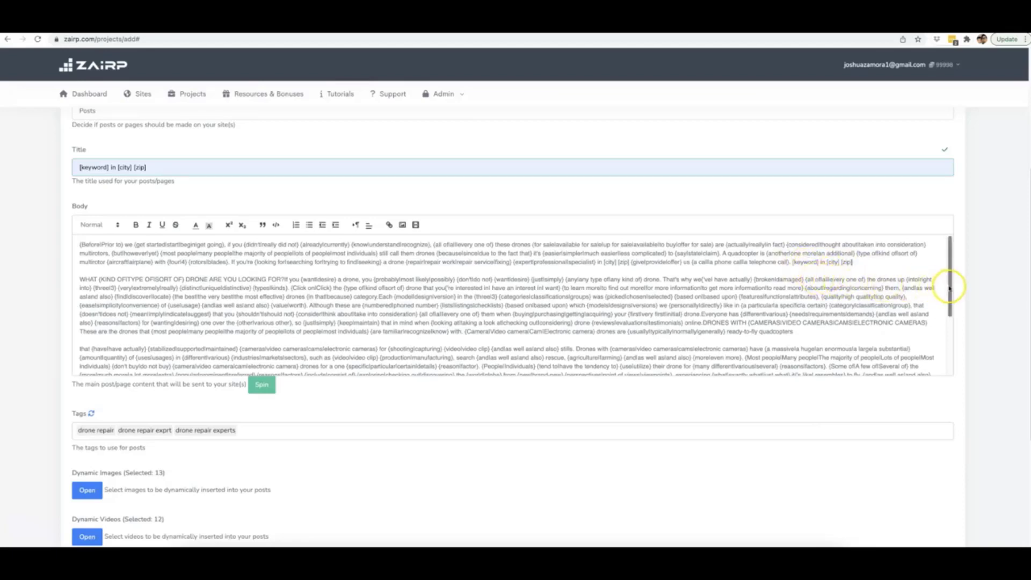
left_click(976, 293)
scroll(976, 293, "down", 4)
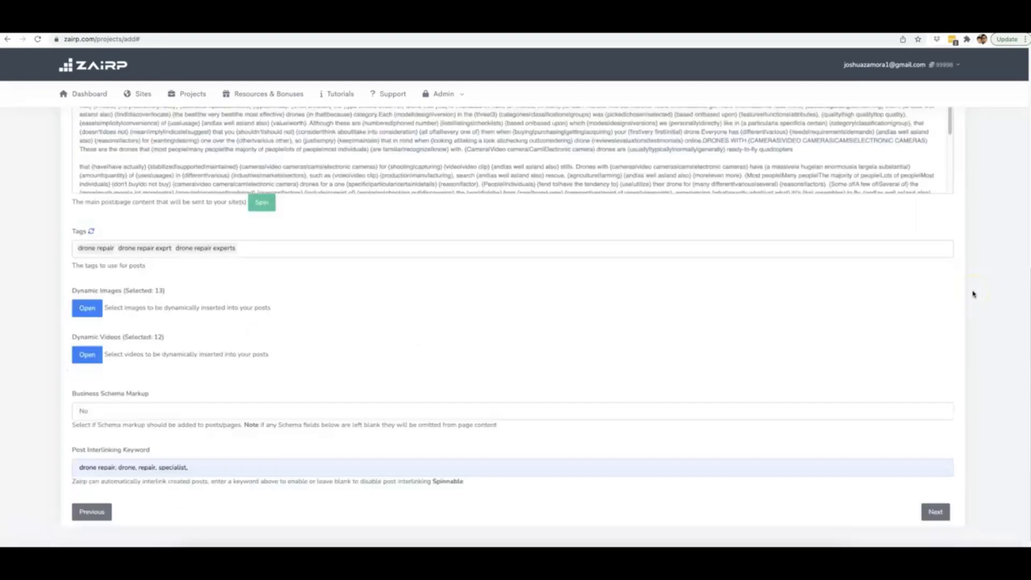
scroll(973, 295, "up", 5)
scroll(974, 295, "up", 1)
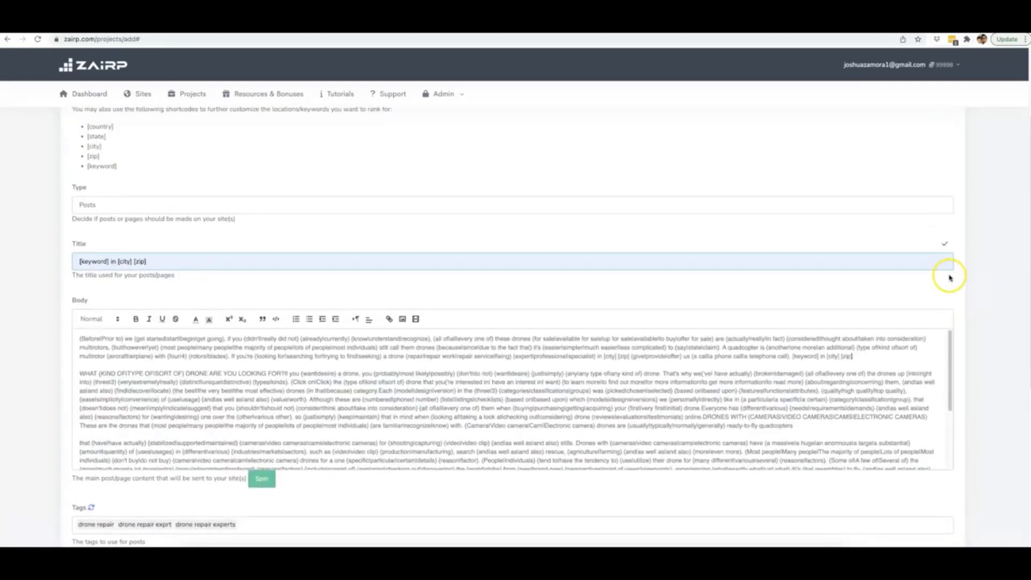
scroll(962, 281, "down", 3)
Step: Go to the Syndlab step and set Enable Syndication to Yes
scroll(962, 280, "down", 3)
left_click(936, 495)
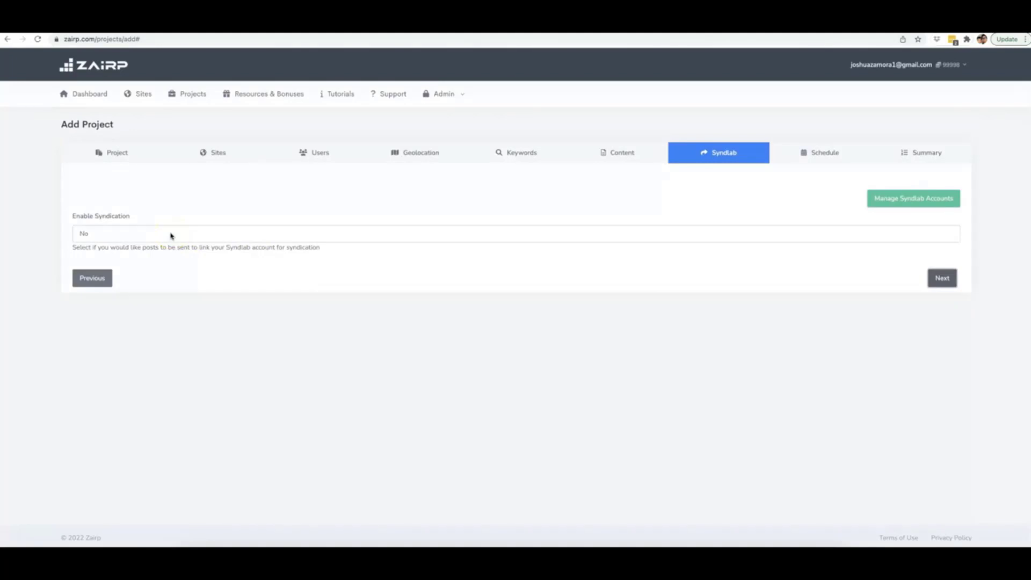
left_click(171, 235)
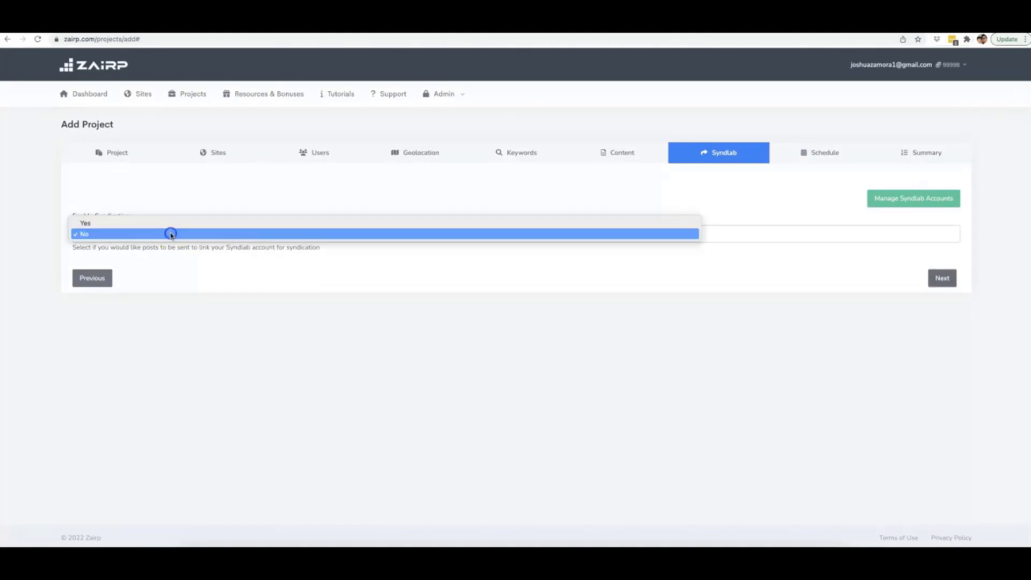
left_click(121, 223)
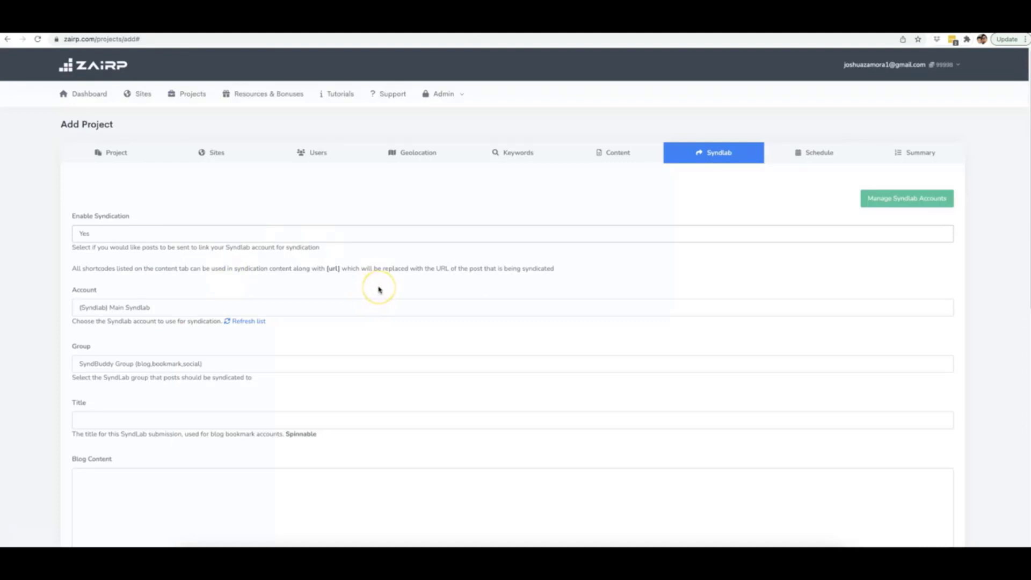
Step: Set the syndication title to '[keyword] in [city] [zip]' from the suggestions
scroll(378, 290, "down", 3)
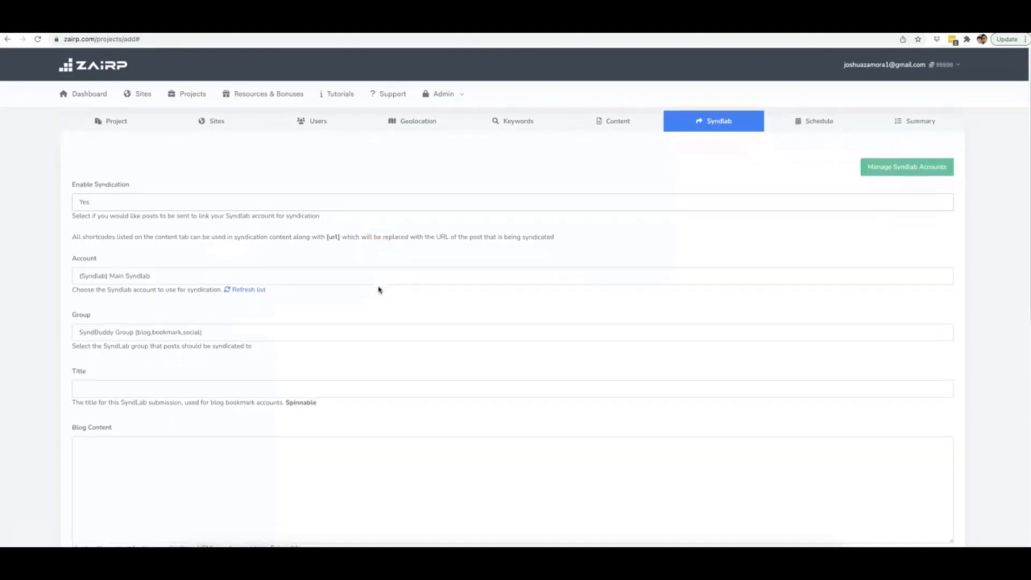
scroll(152, 212, "up", 3)
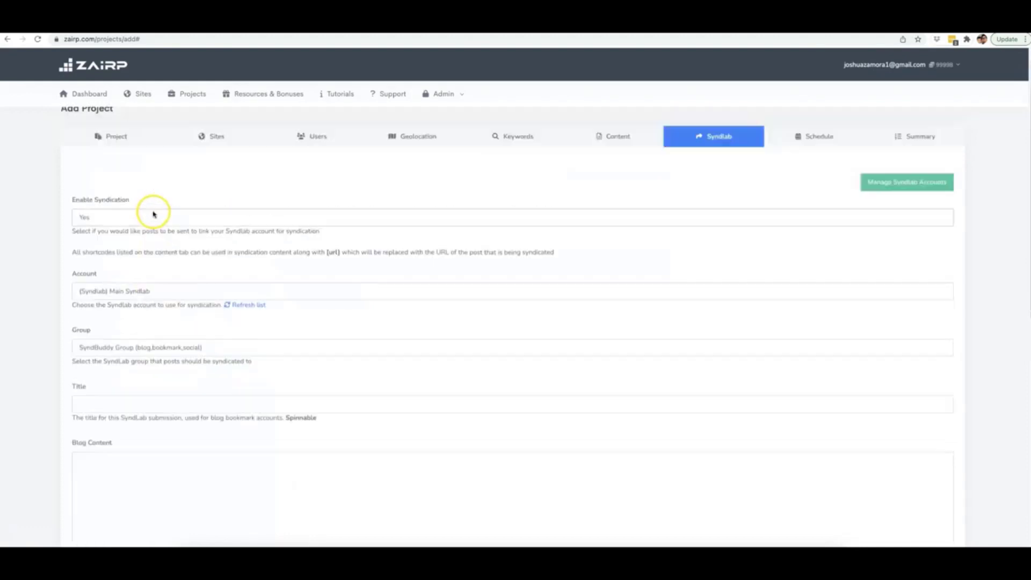
scroll(166, 214, "down", 5)
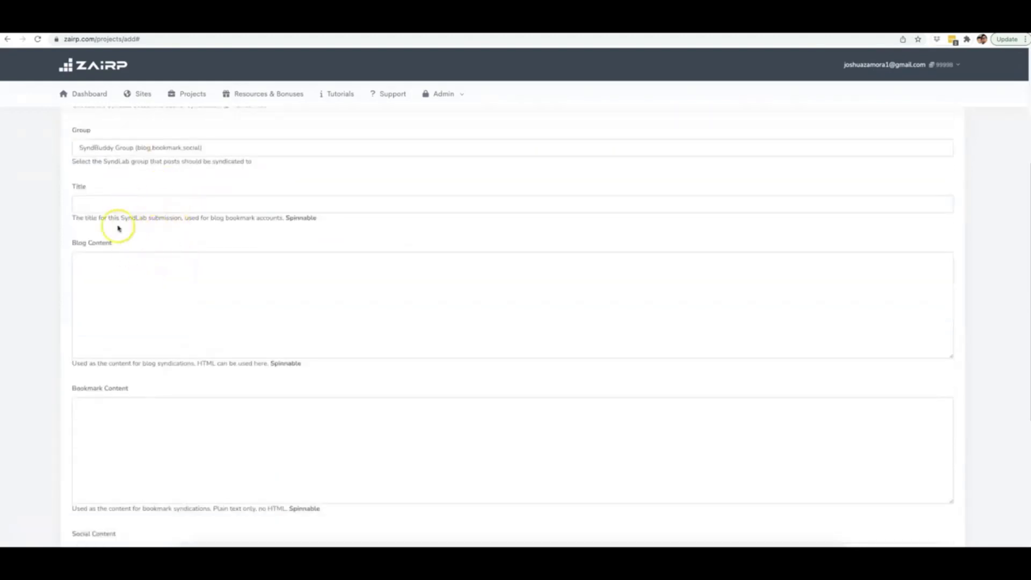
left_click(143, 204)
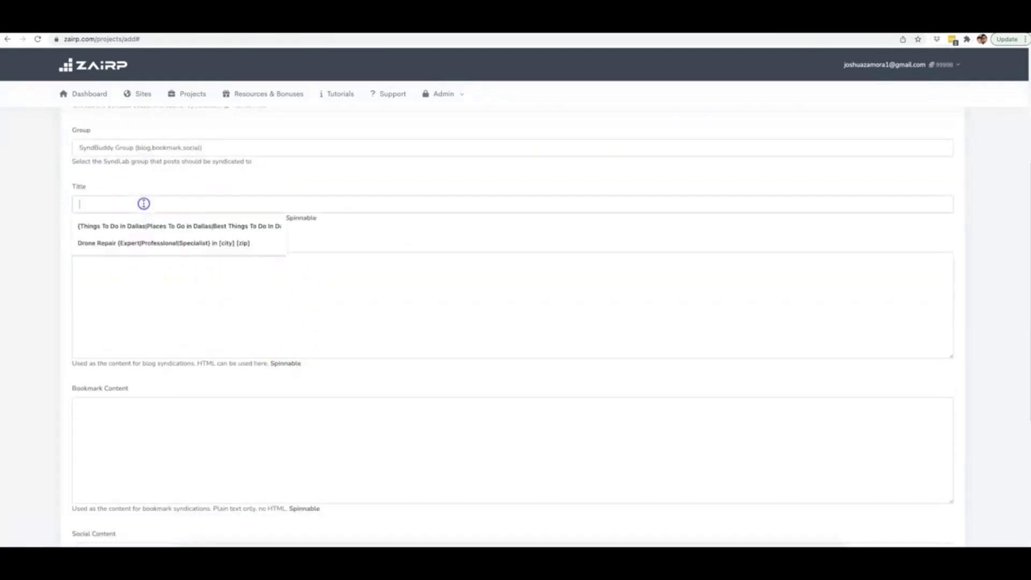
left_click(161, 239)
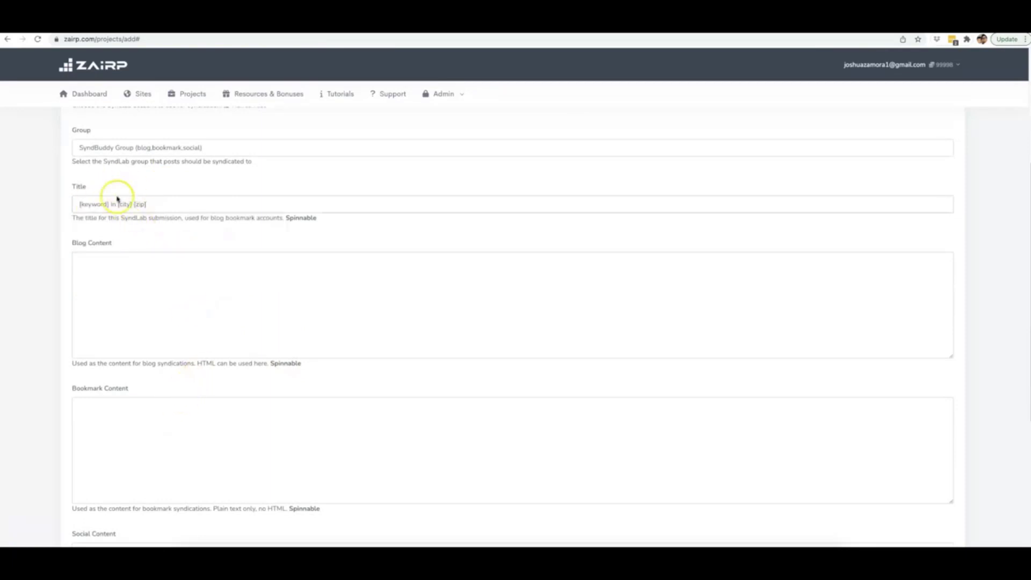
Step: Paste the drone spintax paragraph into the syndication blog content
left_click(189, 291)
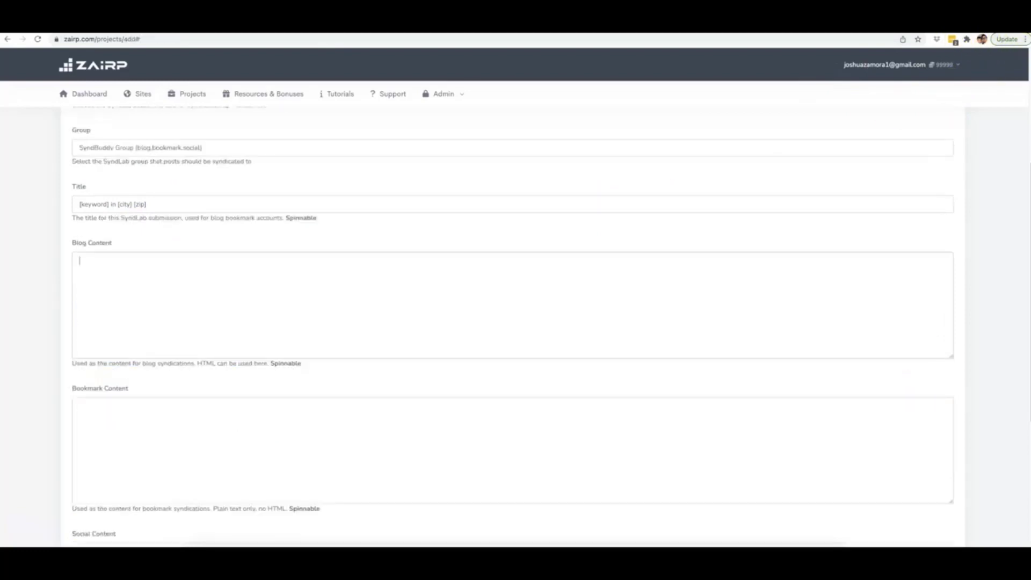
left_click(361, 288)
type("{Before|Prior to} we {get started|start|begin|get going}, if you {didn't|really did not} {already|currently} {know|understand|recognize}, {all of|all|every one of} these drones {for sale|available for sale|up for sale|available|to buy|offer for sale} are {actually|really|in fact} {considered|thought about|taken into consideration} multirotors, {but|however|yet} {most people|many people|the majority of people|lots of people|most individuals} still call them drones {because|since|due to the fact that} it's {easier|simpler|much easier|less complicated} to {say|state|claim}. A quadcopter is {another|one more|an additional} {type of|kind of|sort of} multirotor {aircraft|airplane} with {four|4} {rotors|blades}. If you're {looking for|searching for|trying to find|seeking} a drone {repair|repair work|repair service|fixing} {expert|professional|specialist} in {city} {zip} {give|provide|offer} us {a call|a phone call|a telephone call}")
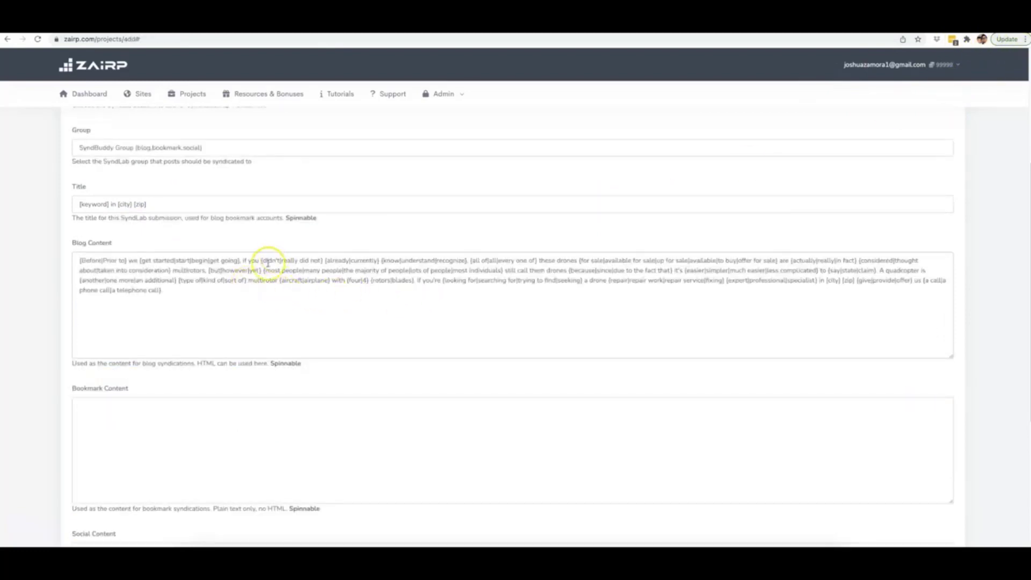
scroll(246, 188, "up", 1)
scroll(179, 186, "up", 2)
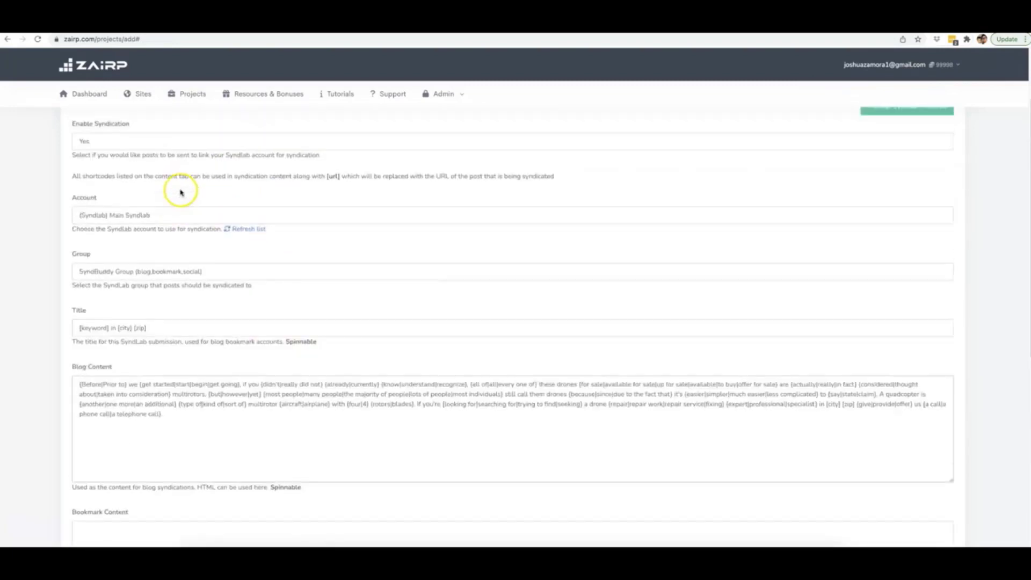
Step: Append the [url] shortcode from the note to the end of the blog content
double_click(335, 176)
scroll(334, 207, "down", 2)
left_click(215, 350)
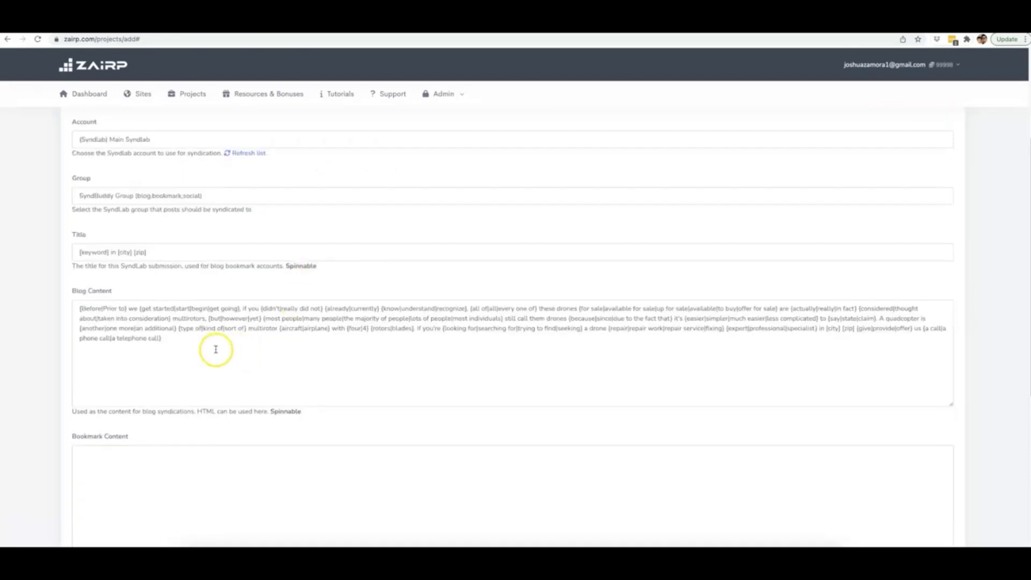
type("[url]")
scroll(229, 350, "down", 1)
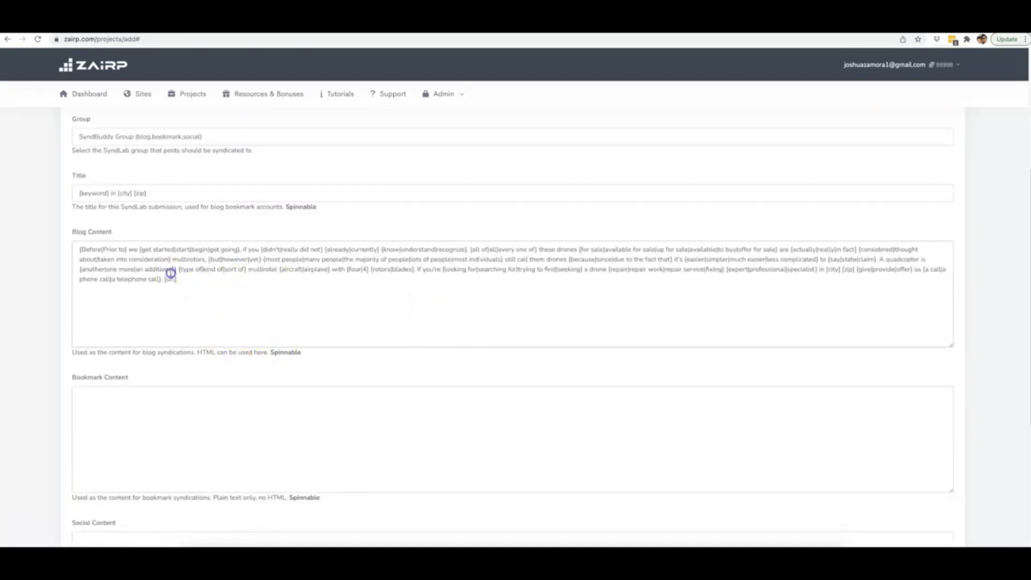
Step: Copy the blog content text into both the bookmark and social content fields
key("ctrl+a")
key("ctrl+c")
left_click(196, 410)
key("ctrl+v")
scroll(229, 386, "down", 5)
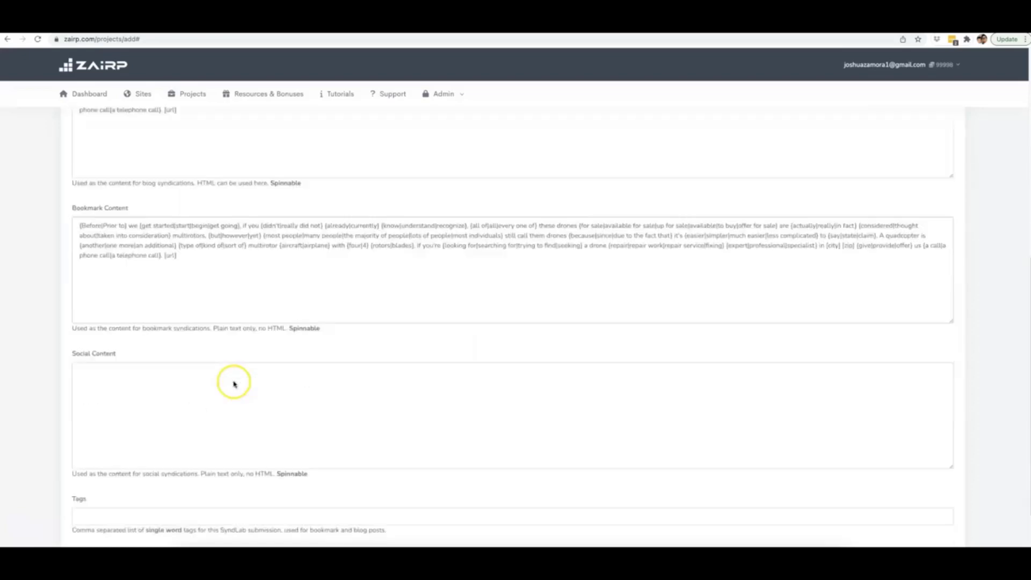
left_click(190, 325)
key("ctrl+v")
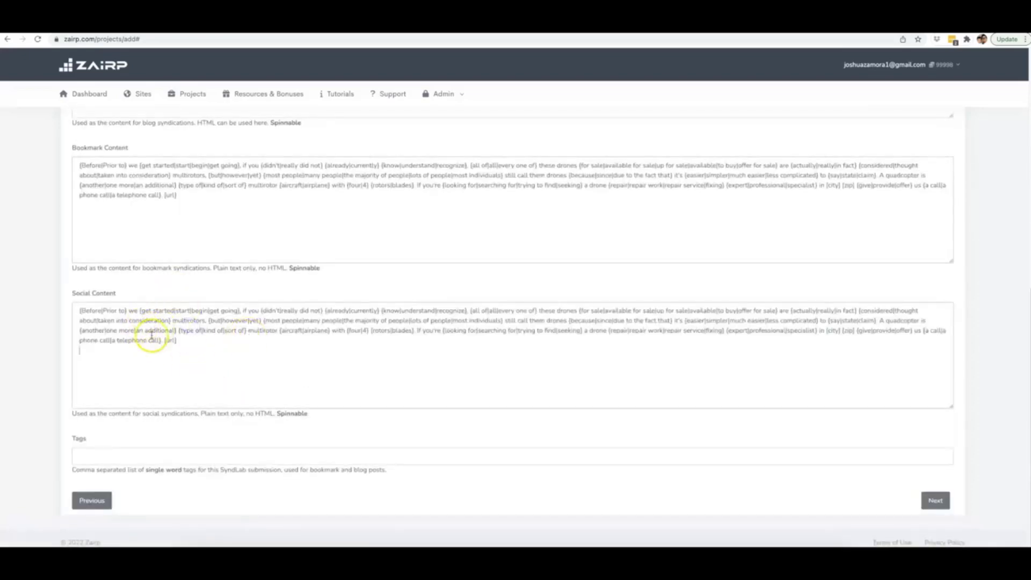
Step: Fill Tags with 'drone repair, drone repair expert' from saved suggestions and continue to Schedule
scroll(145, 330, "up", 3)
scroll(160, 313, "up", 2)
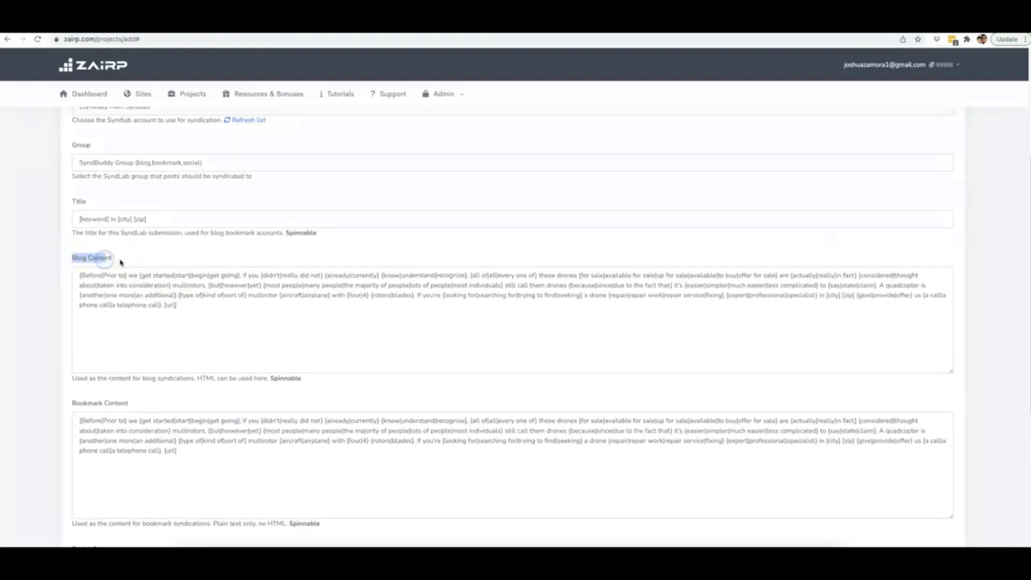
scroll(107, 290, "down", 2)
left_click_drag(70, 341, 133, 339)
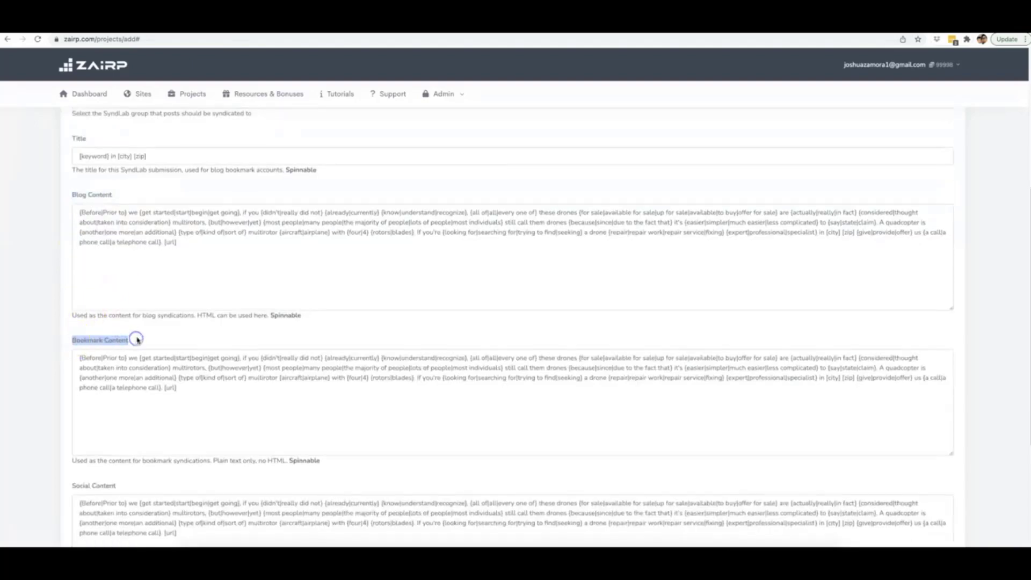
scroll(108, 340, "down", 5)
left_click_drag(70, 338, 131, 338)
scroll(156, 349, "down", 2)
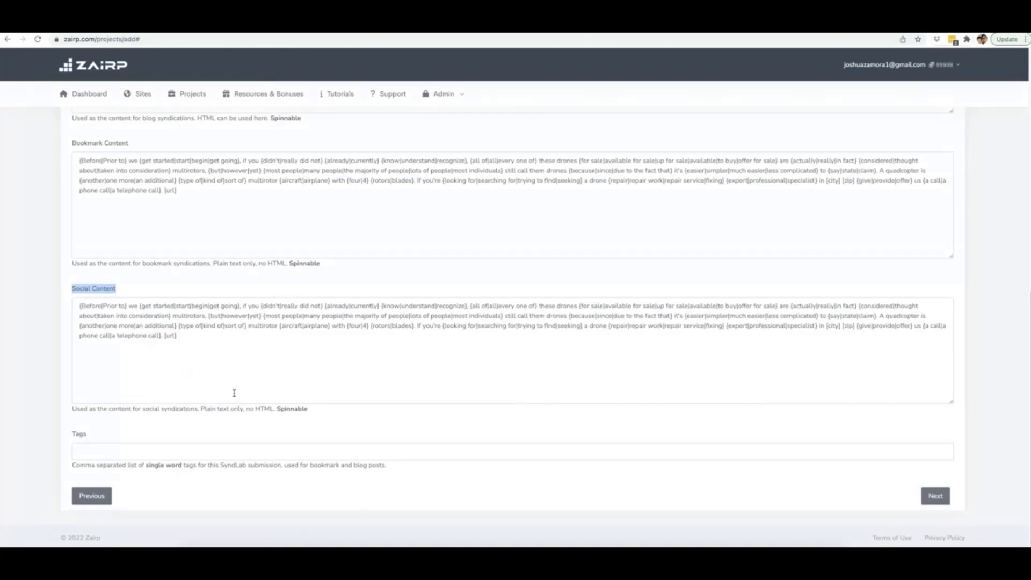
scroll(258, 386, "up", 4)
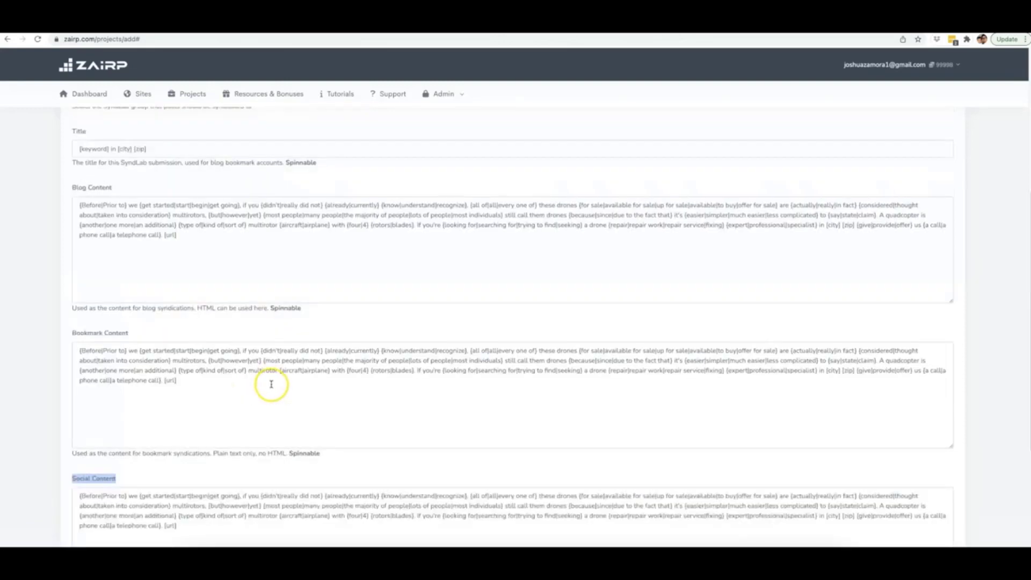
scroll(445, 295, "down", 4)
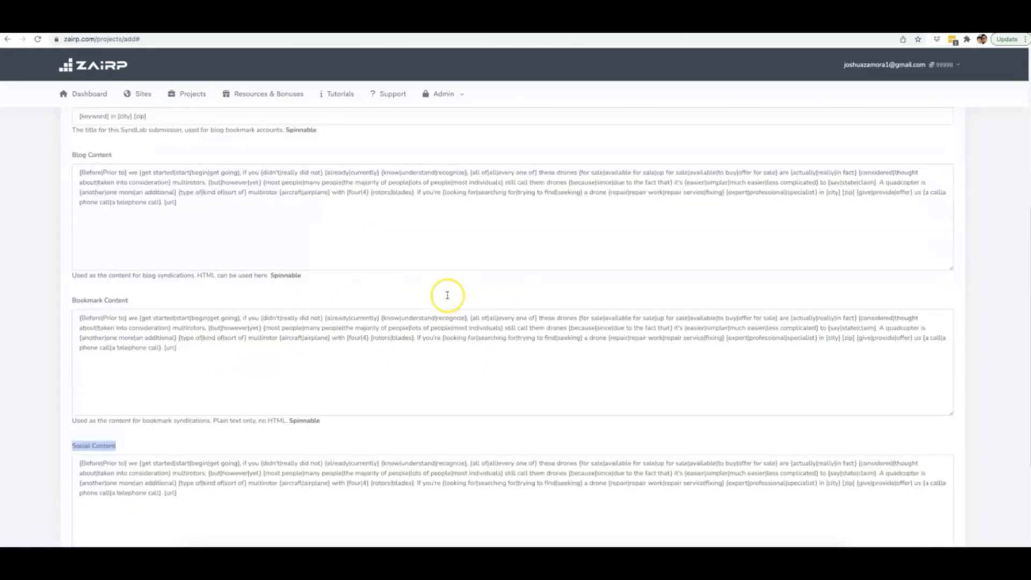
left_click(230, 450)
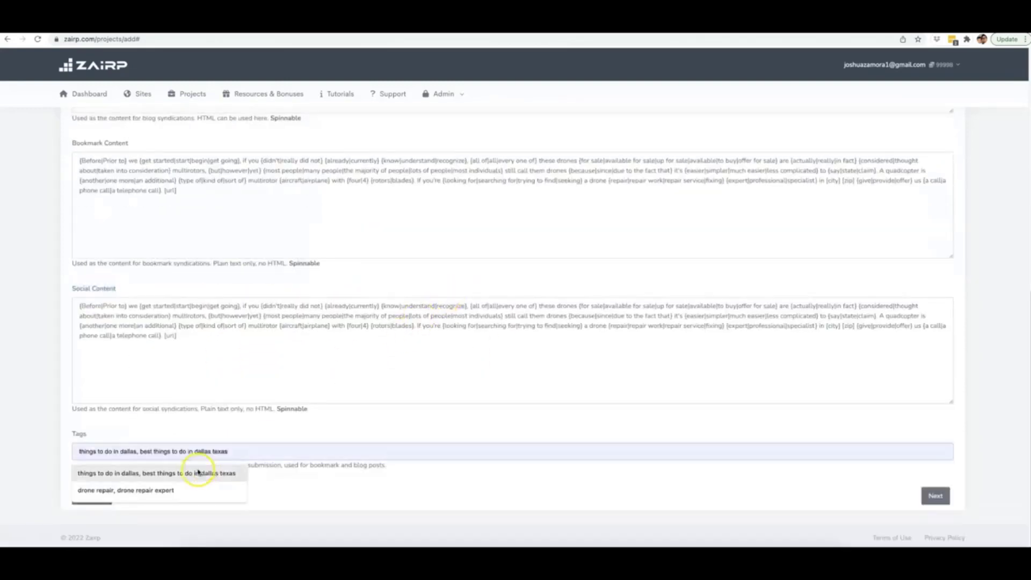
left_click(163, 492)
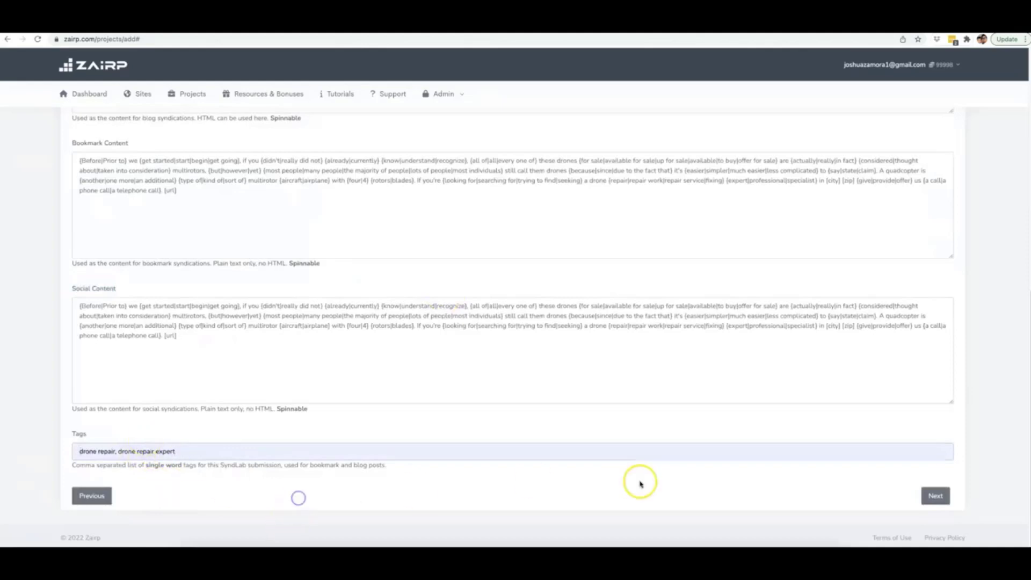
left_click(941, 497)
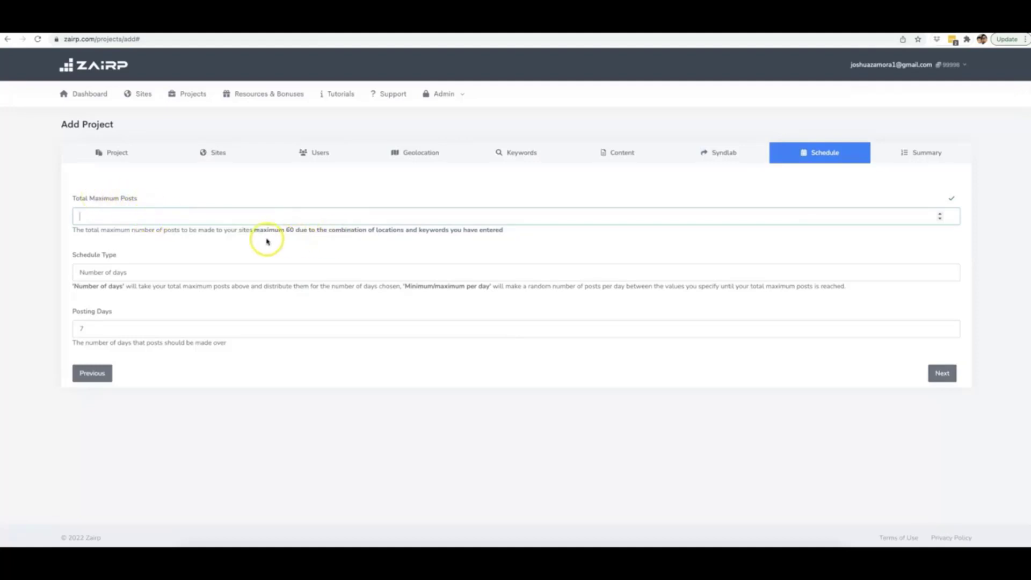
Step: Set Total Maximum Posts to 60
double_click(289, 230)
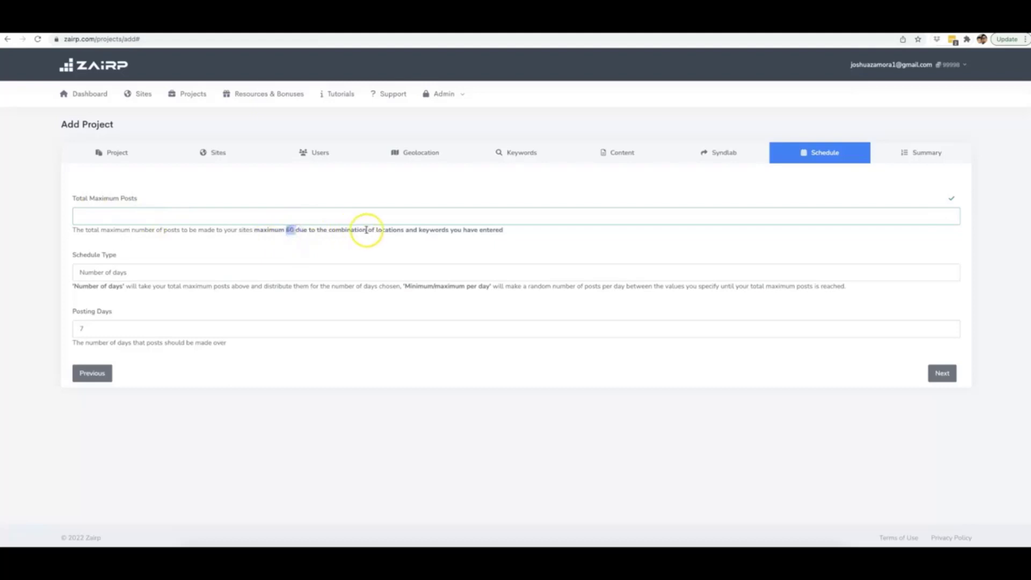
left_click(227, 218)
left_click(292, 231)
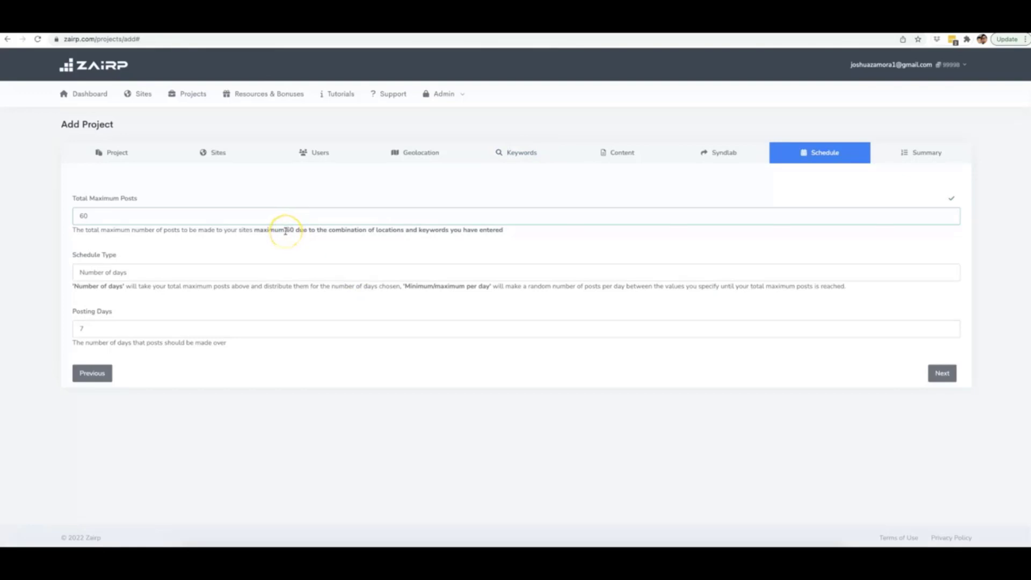
Step: Use a Minimum/maximum per day schedule of 1 to 3 posts, then continue to the summary
left_click(152, 273)
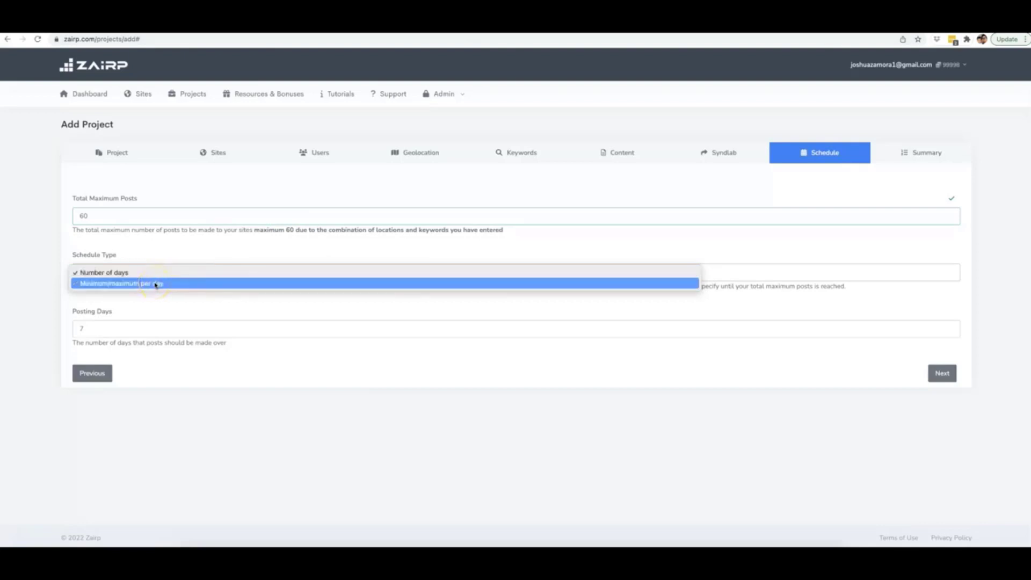
left_click(147, 277)
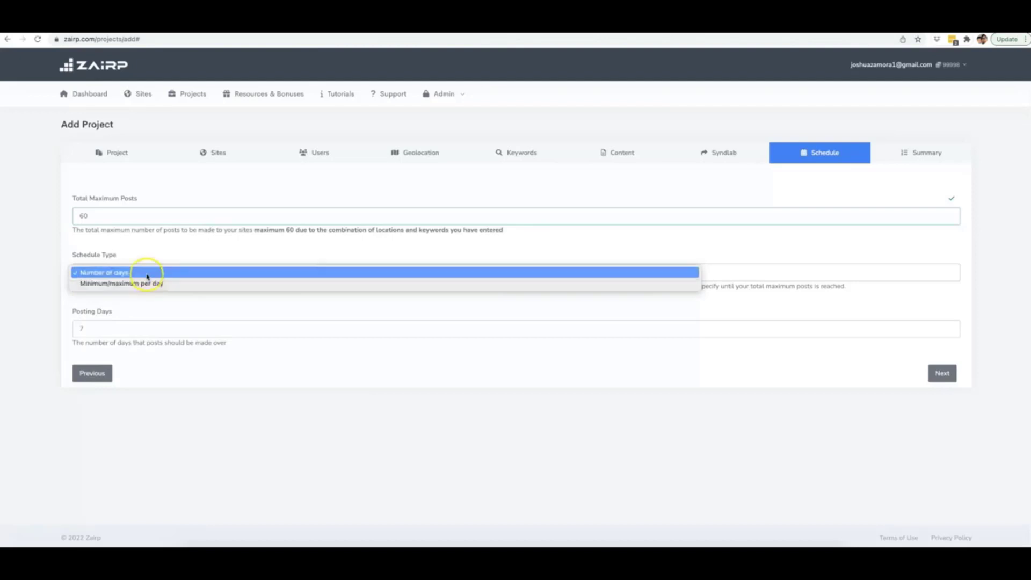
left_click(151, 282)
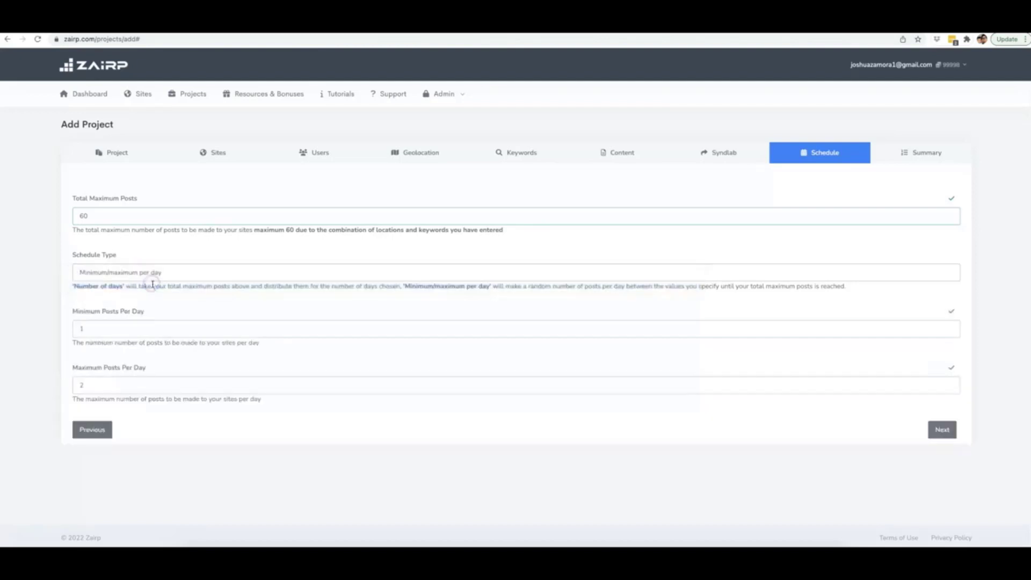
left_click(107, 333)
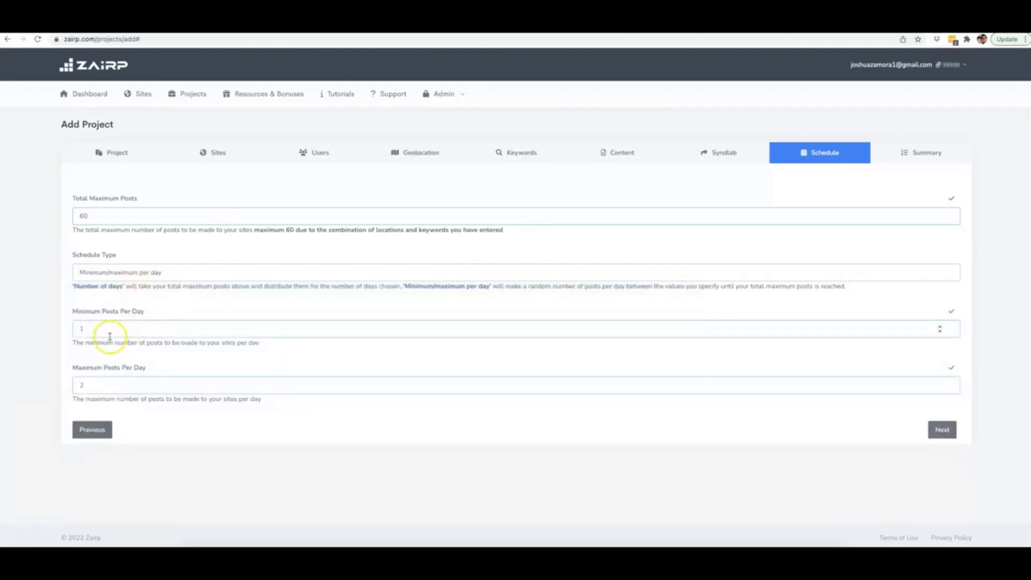
double_click(105, 332)
left_click(127, 386)
double_click(126, 387)
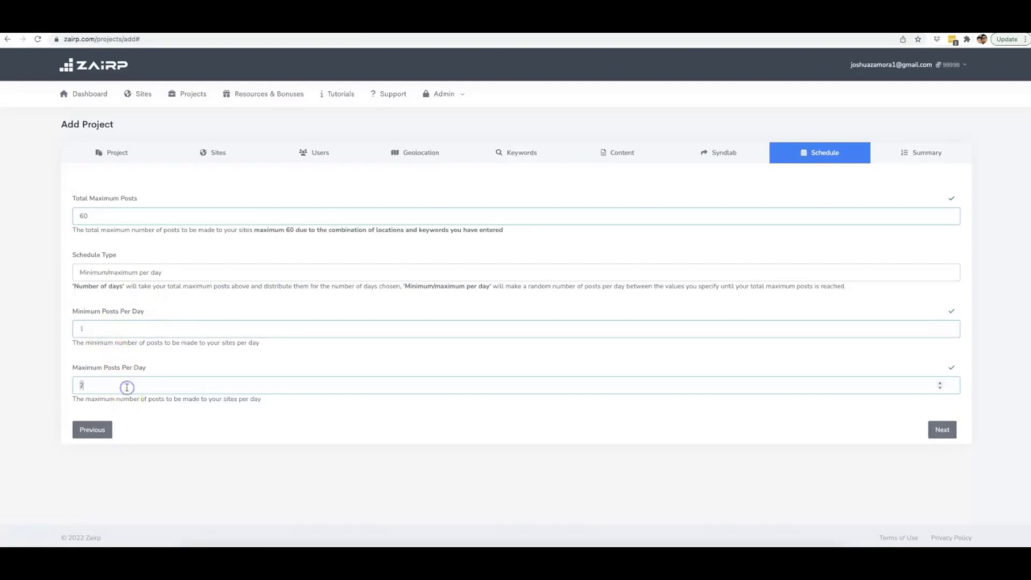
type("3")
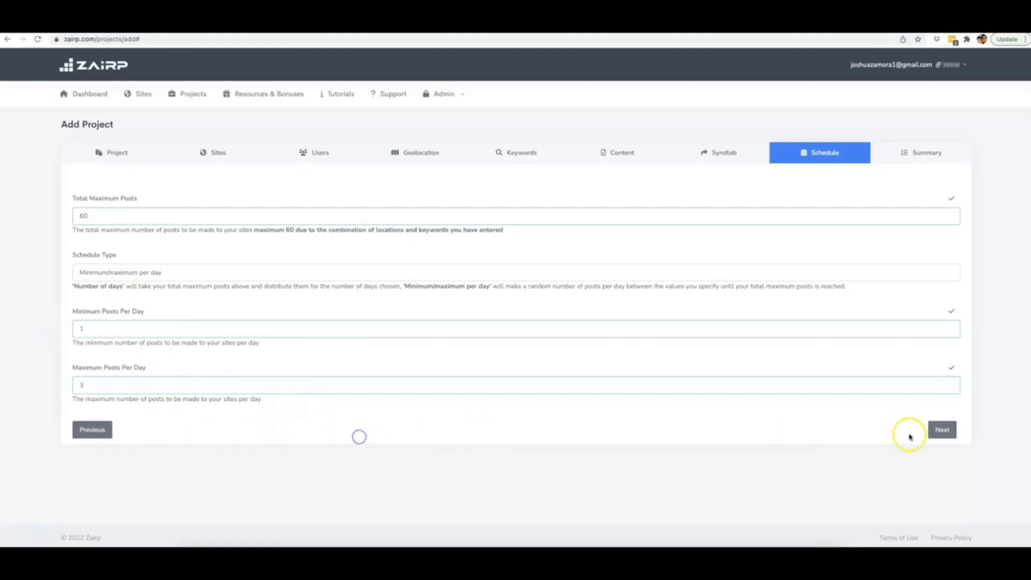
left_click(937, 430)
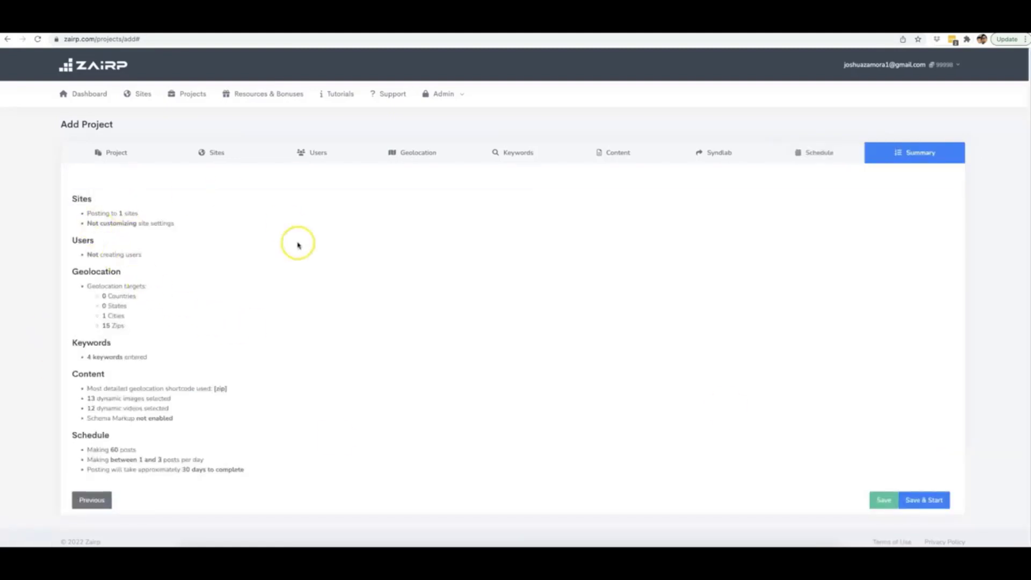
scroll(130, 283, "down", 1)
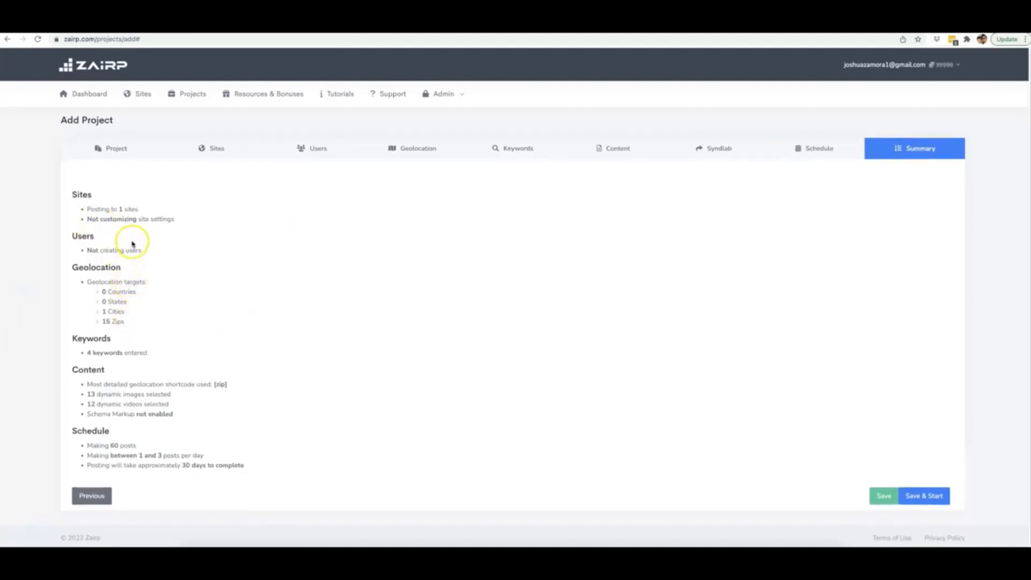
left_click_drag(120, 209, 96, 221)
left_click(150, 220)
left_click_drag(143, 250, 83, 250)
left_click(85, 251)
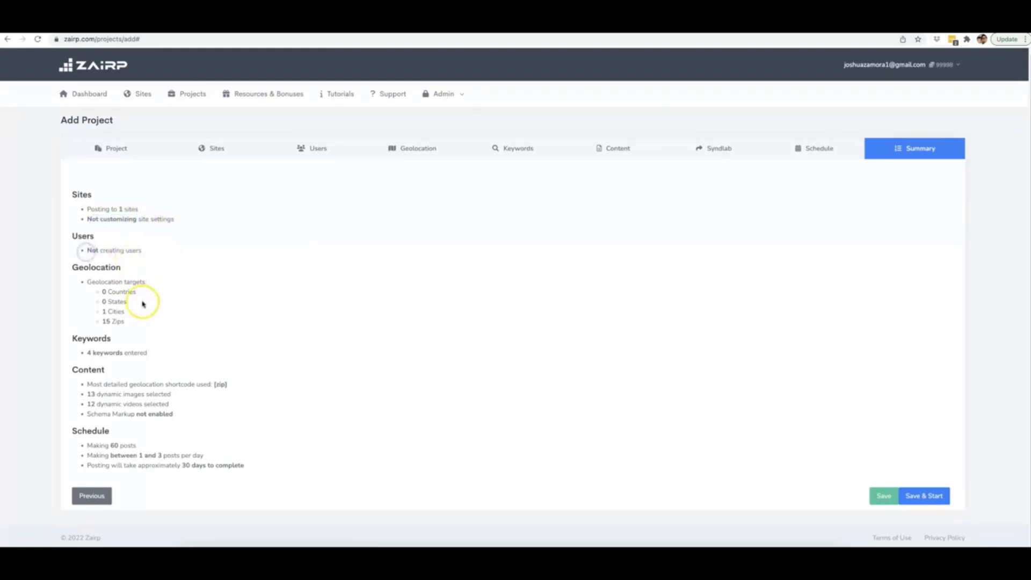
left_click_drag(127, 322, 101, 312)
left_click(117, 313)
left_click_drag(150, 352, 87, 355)
left_click(131, 361)
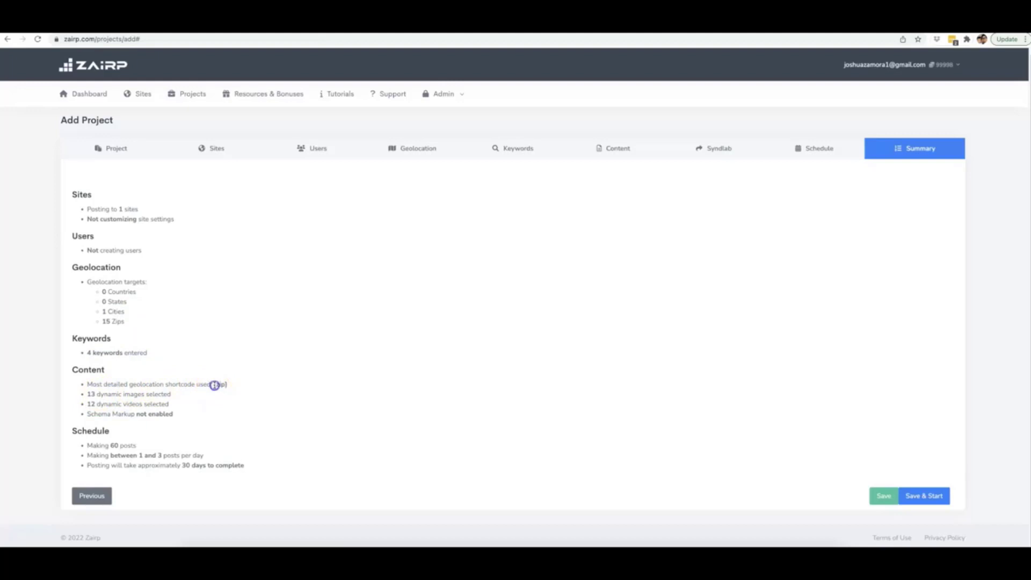
left_click_drag(214, 384, 229, 384)
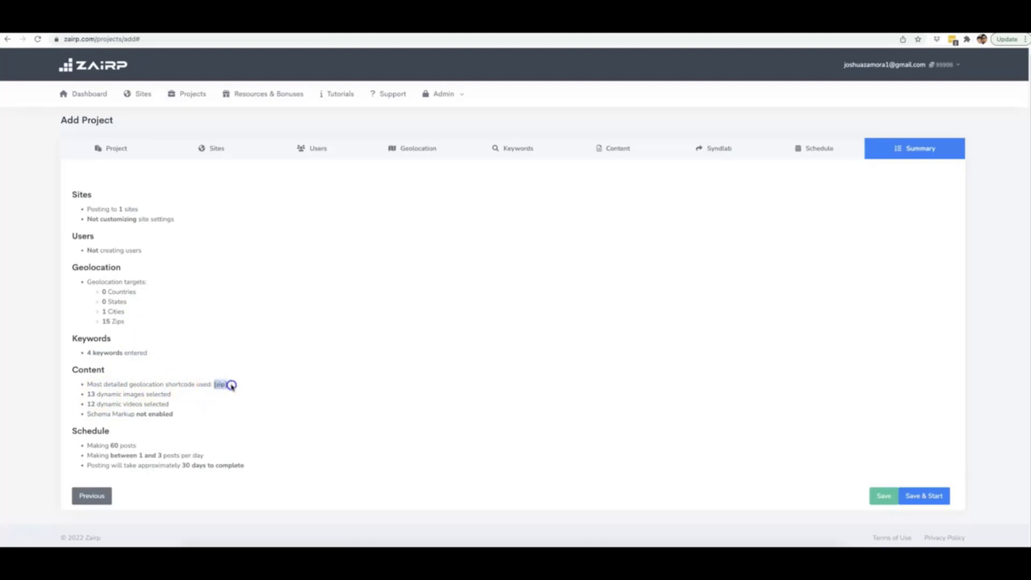
double_click(91, 394)
left_click_drag(174, 414, 119, 415)
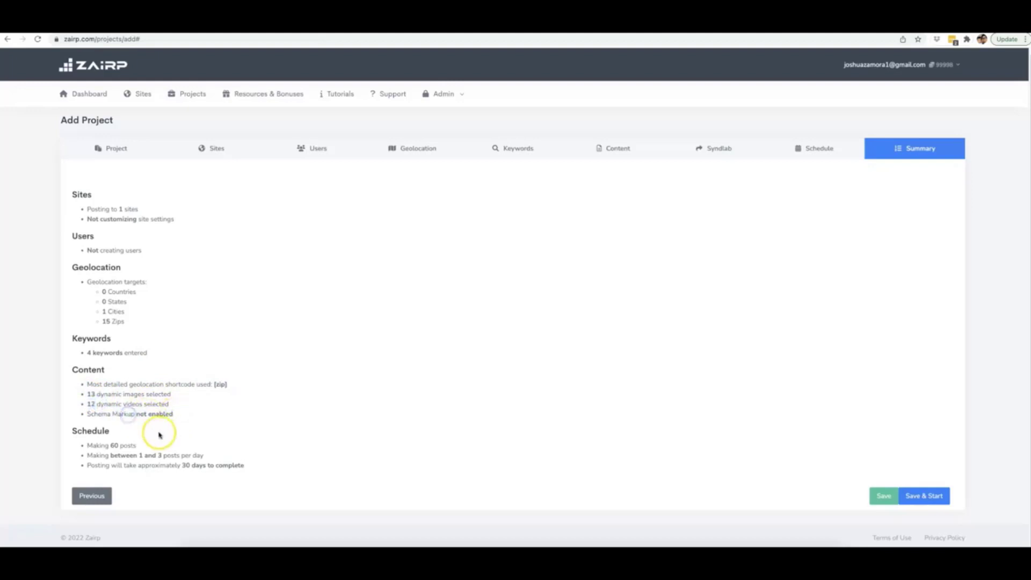
left_click(138, 446)
left_click_drag(141, 448, 76, 446)
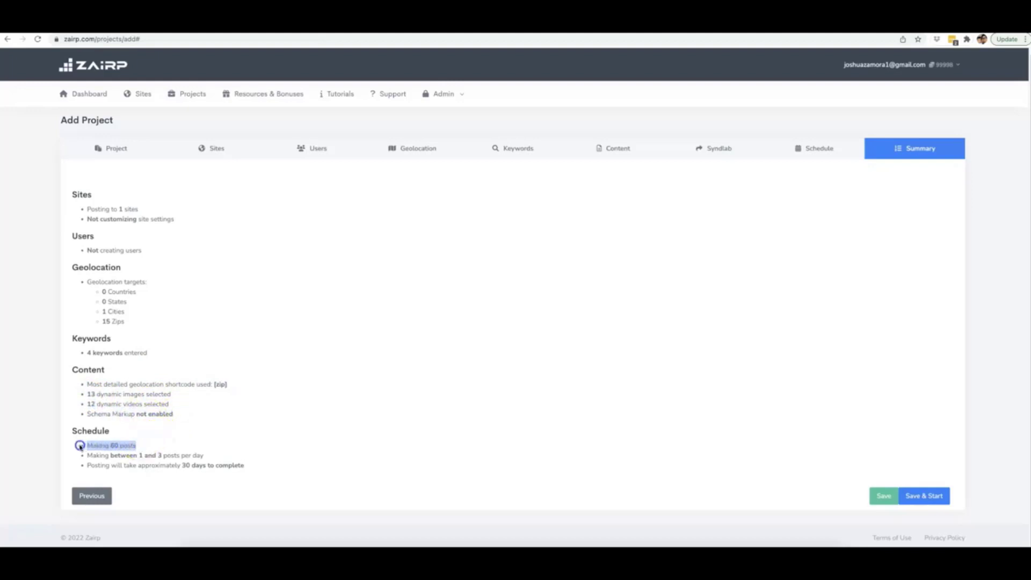
left_click(111, 445)
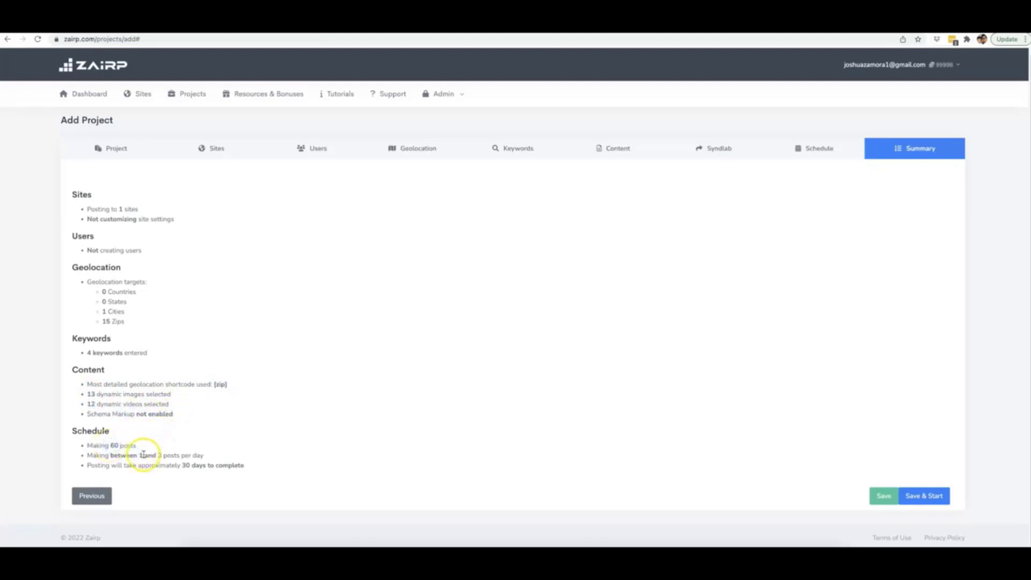
left_click_drag(143, 454, 254, 466)
left_click(186, 457)
left_click(368, 446)
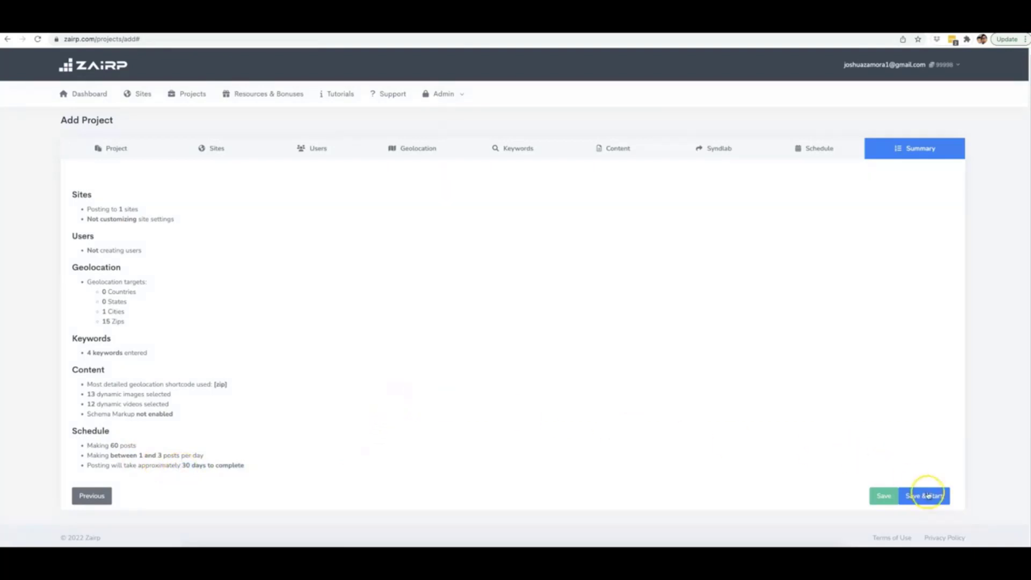
Step: Save and start the project, then check Drone Repair Naples is listed as starting
left_click(933, 495)
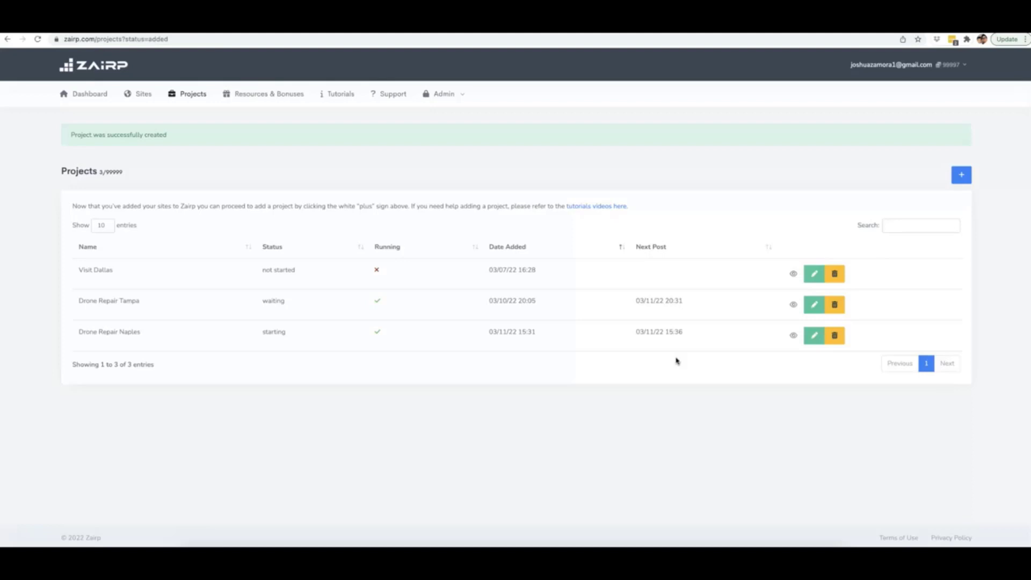
left_click(682, 390)
key("ctrl+Up")
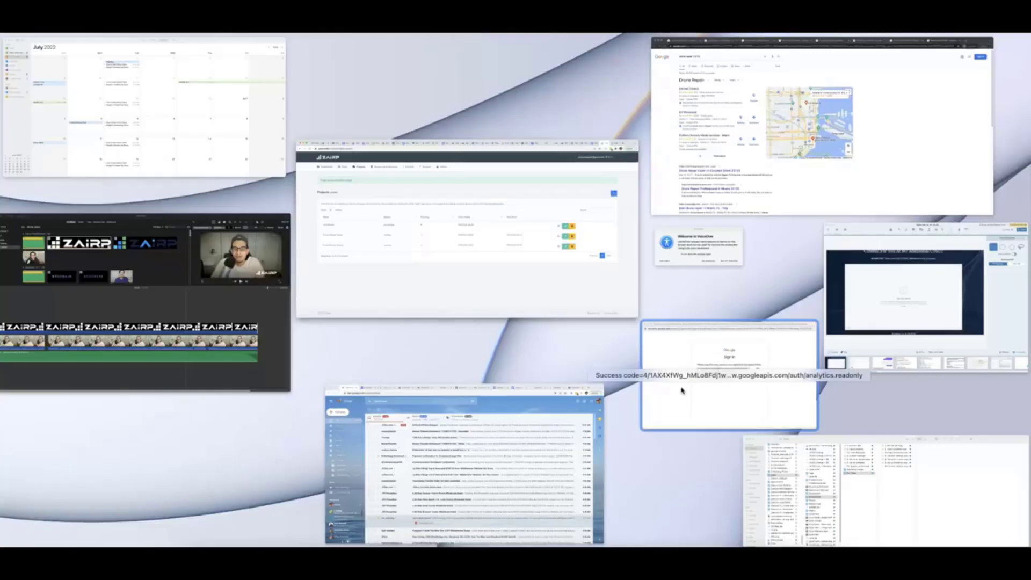
left_click(727, 198)
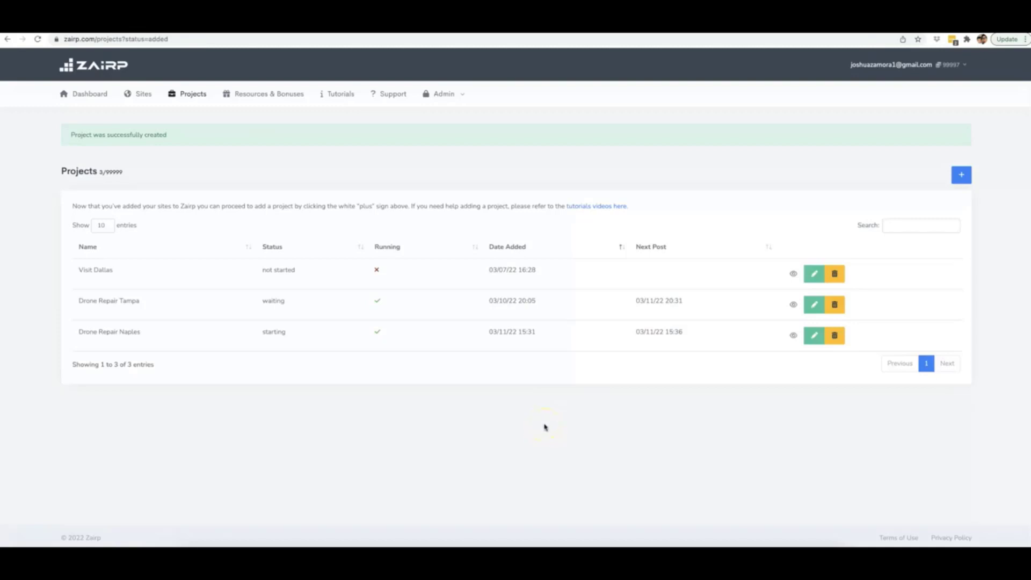
left_click_drag(142, 301, 76, 304)
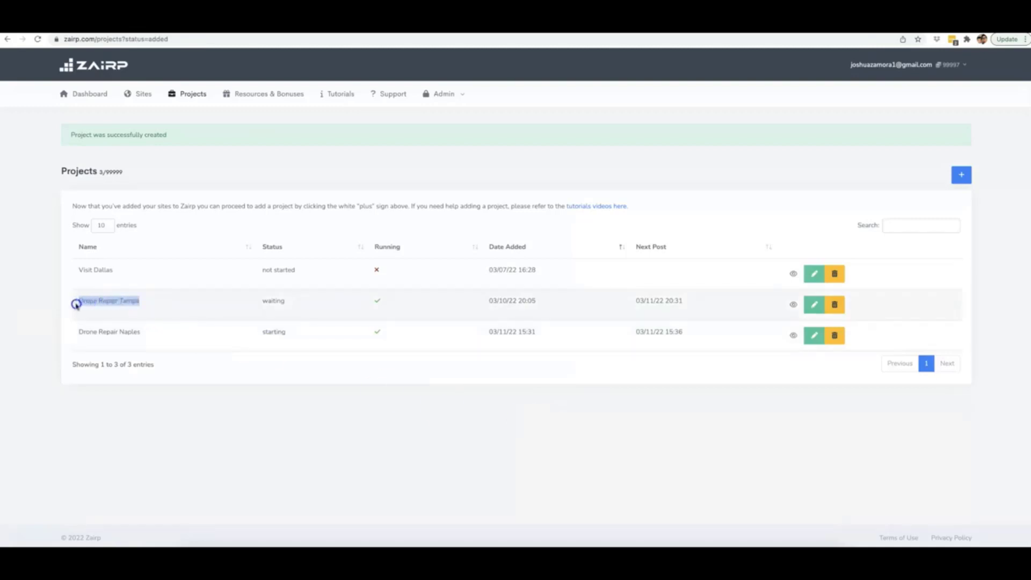
left_click_drag(142, 332, 77, 333)
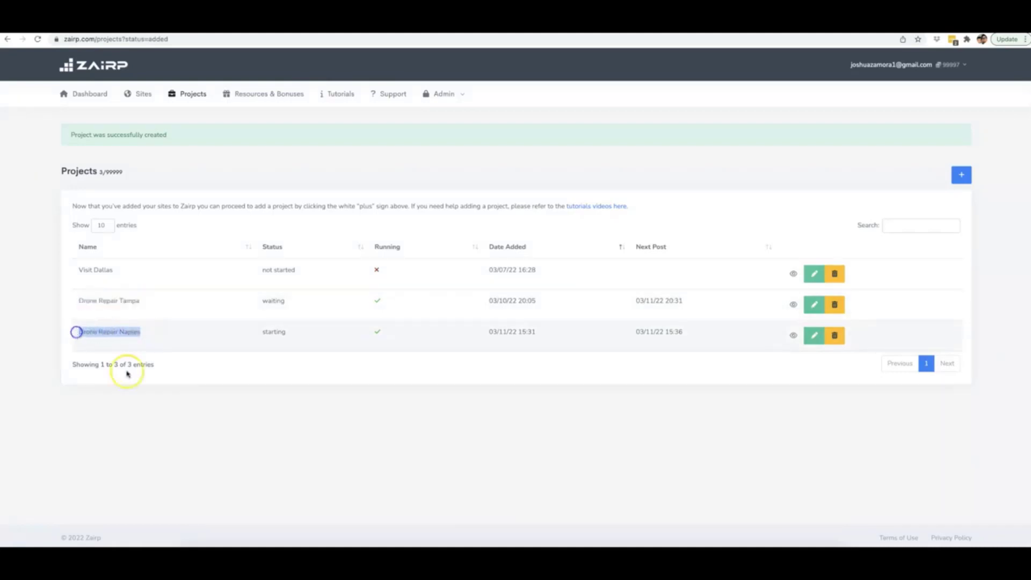
left_click(128, 373)
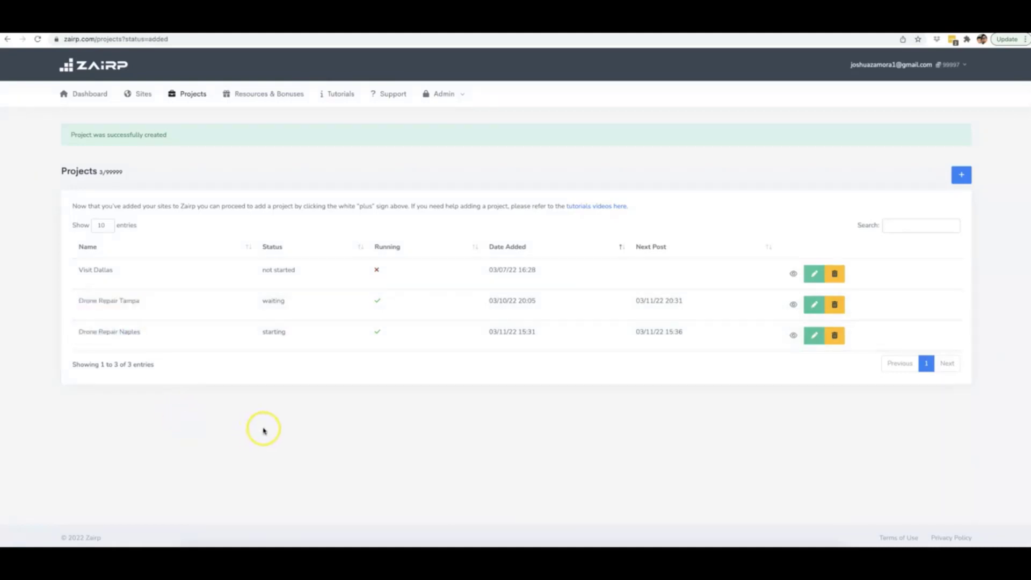